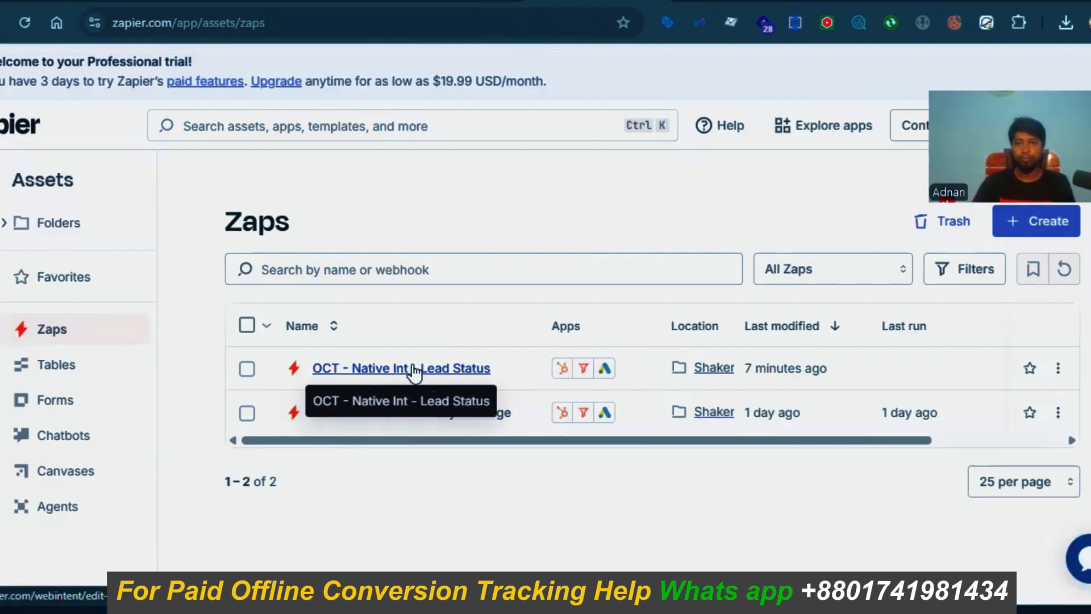
Step: Switch to the nextforg.com HubSpot form page, which has a test gclid in its URL
click(704, 1)
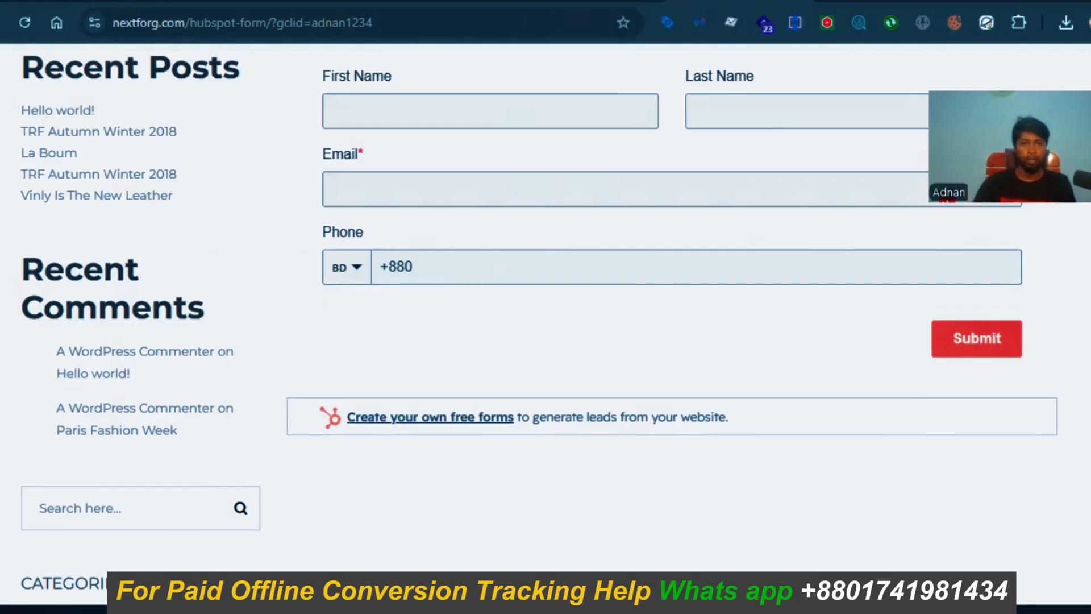
Step: In Google Ads, switch from the JRS Junk Hauling account to the NextForg account
click(946, 1)
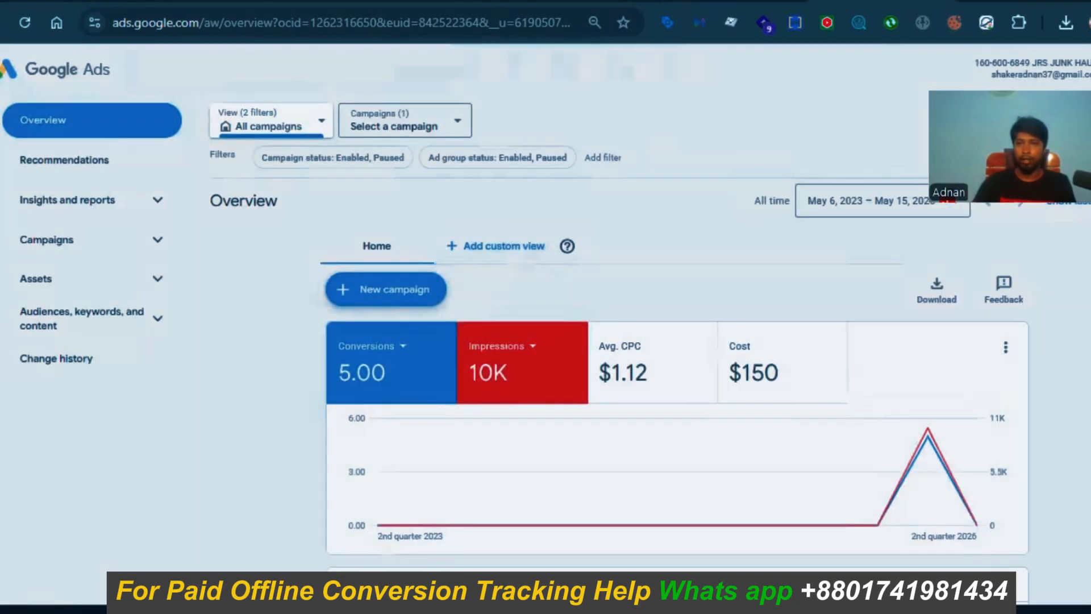
click(1086, 69)
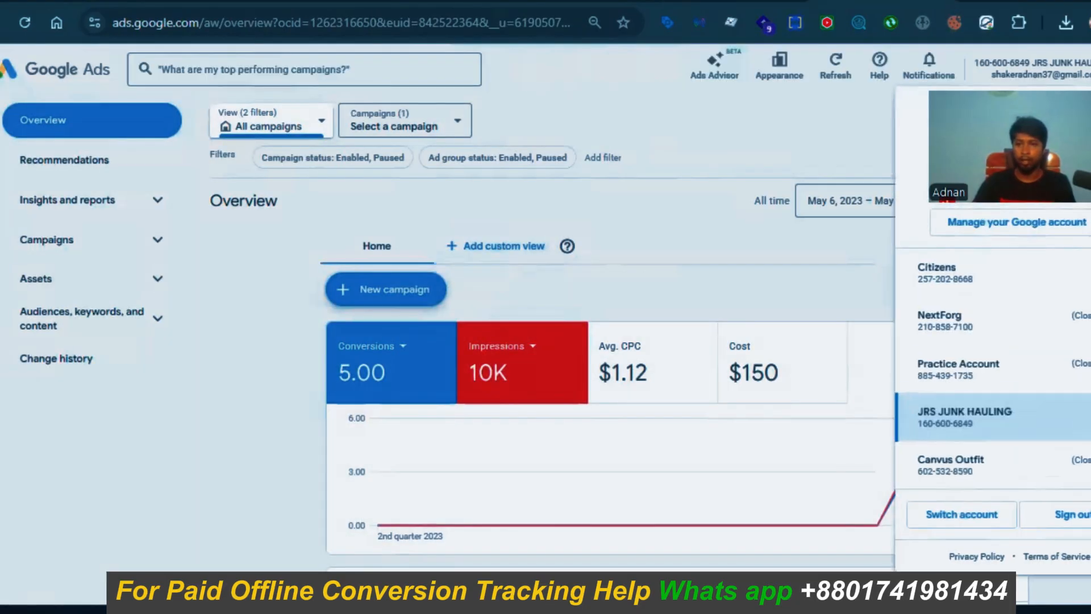
click(989, 314)
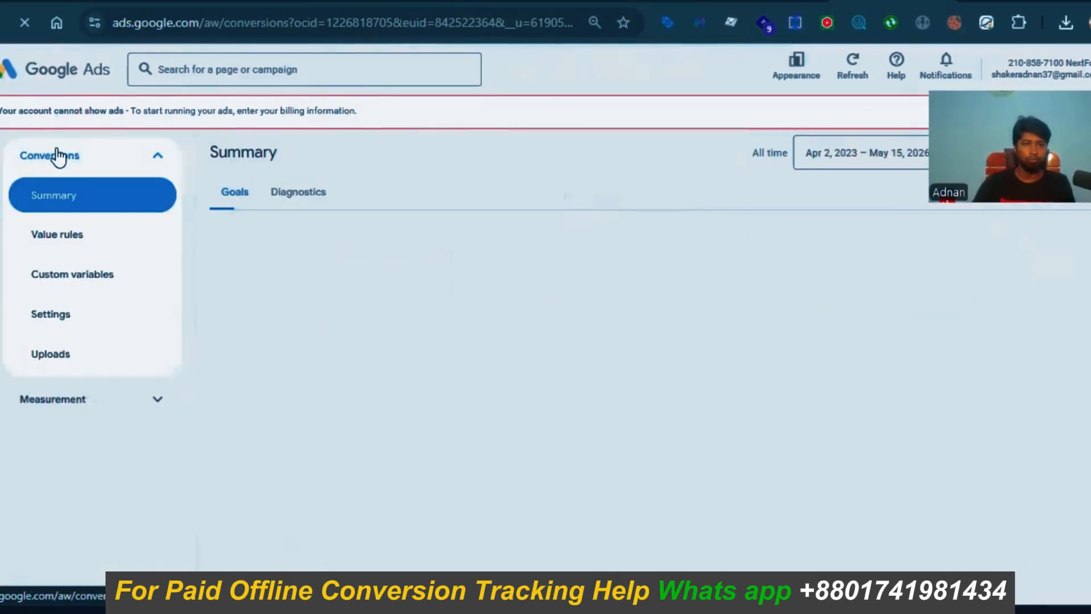
Step: Review NextForg's conversion goals and expand the Converted lead goal's conversion actions
click(54, 159)
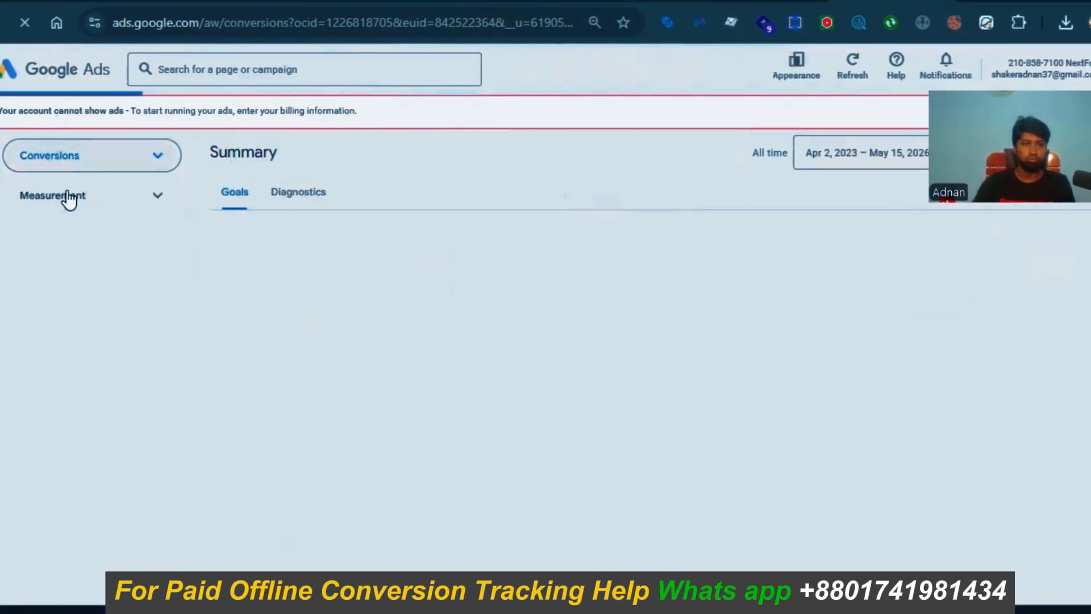
click(146, 164)
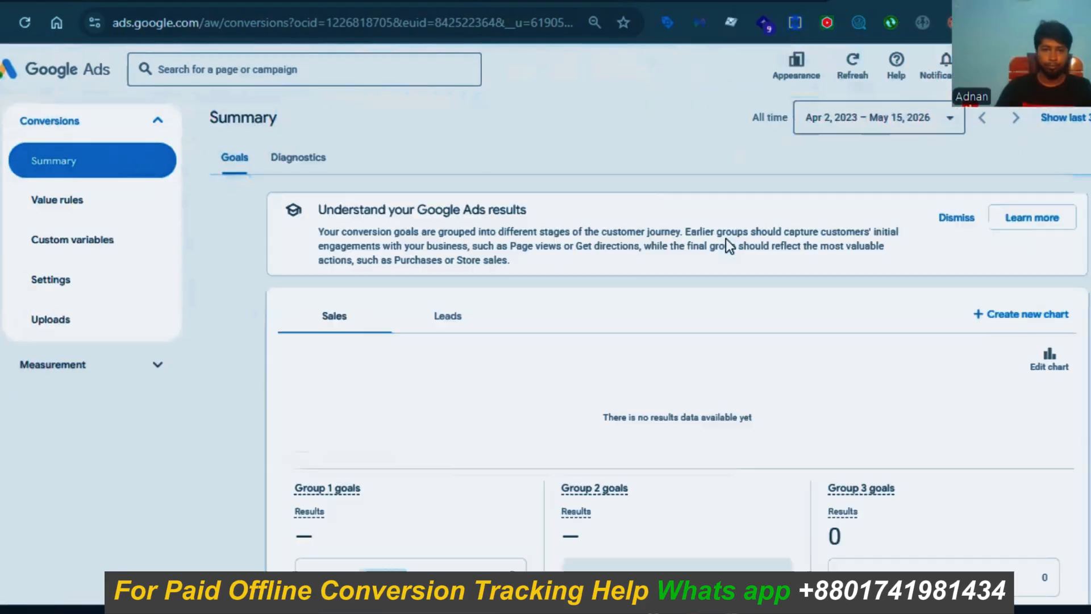
scroll(470, 359, down, 7)
scroll(470, 366, down, 3)
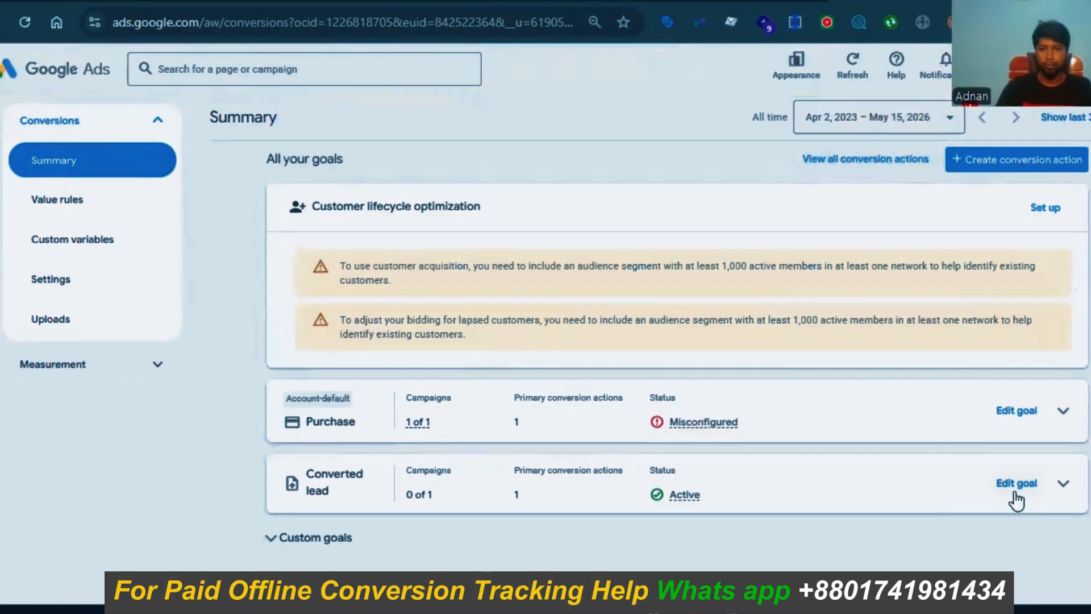
click(1062, 497)
scroll(297, 425, down, 2)
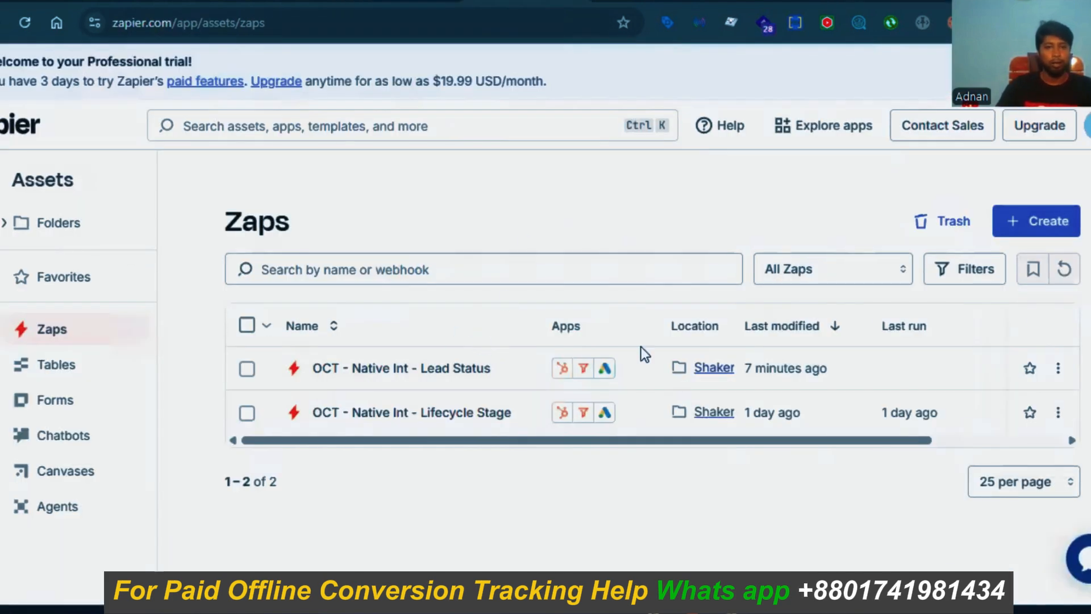
Step: Open the 'OCT - Native Int - Lead Status' zap and look over its HubSpot, filter and Google Ads steps
click(402, 369)
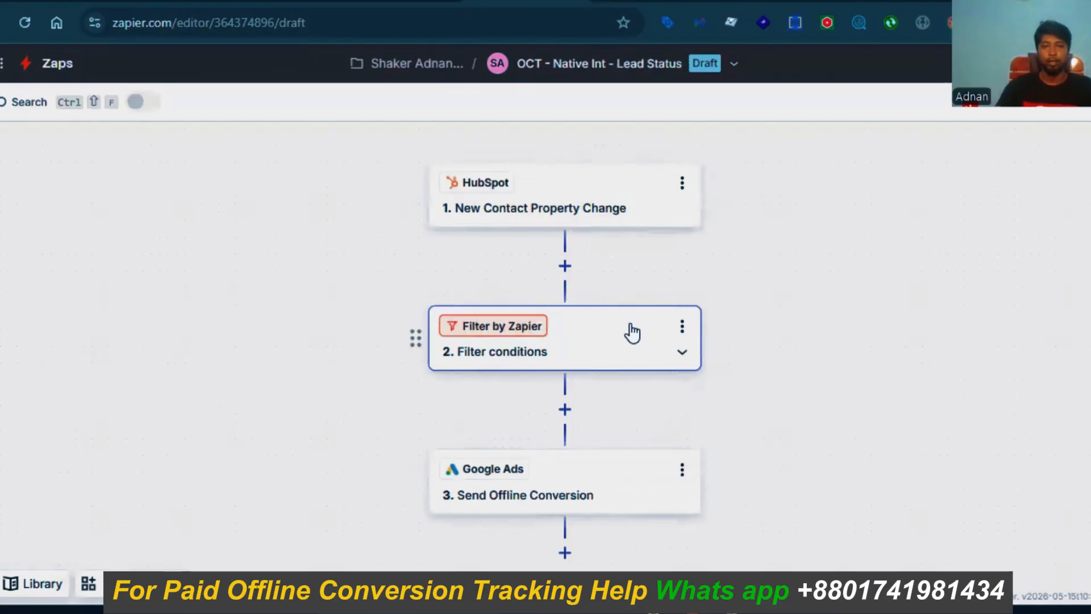
scroll(677, 372, down, 2)
scroll(676, 380, up, 2)
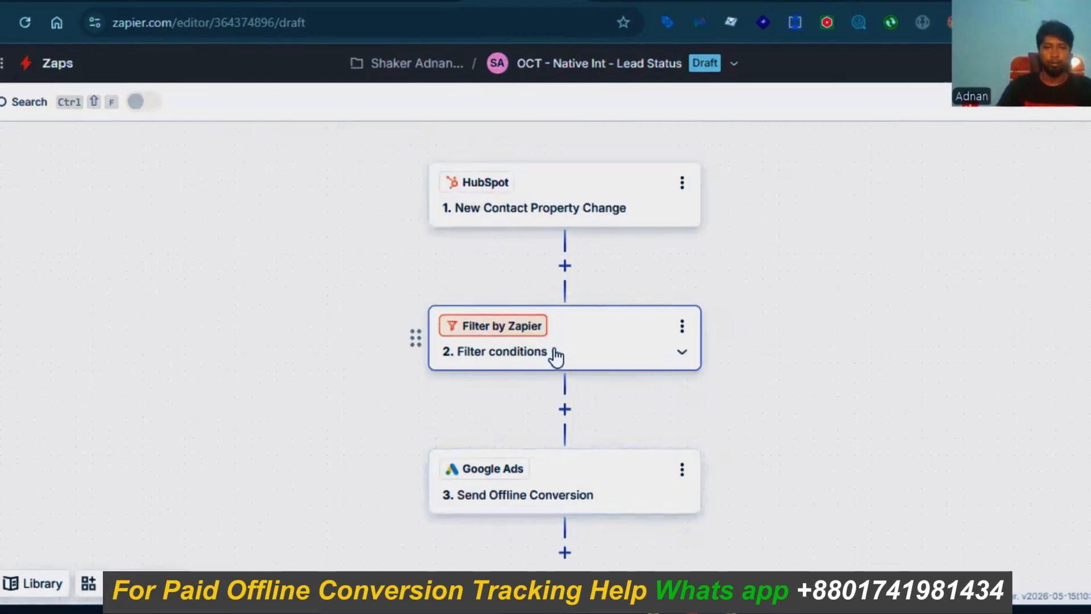
scroll(545, 396, down, 3)
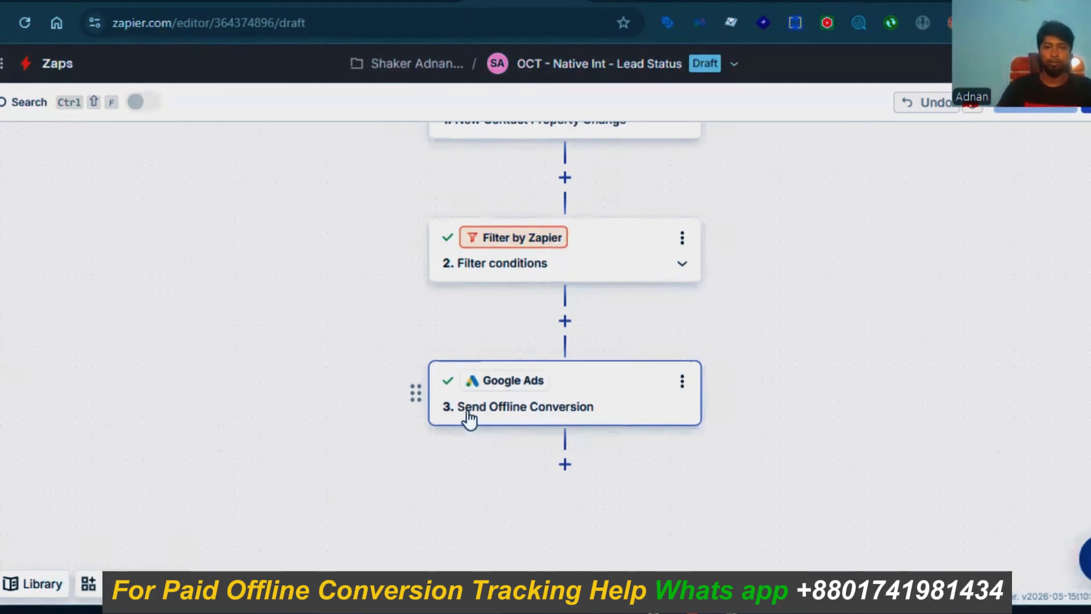
scroll(716, 340, up, 5)
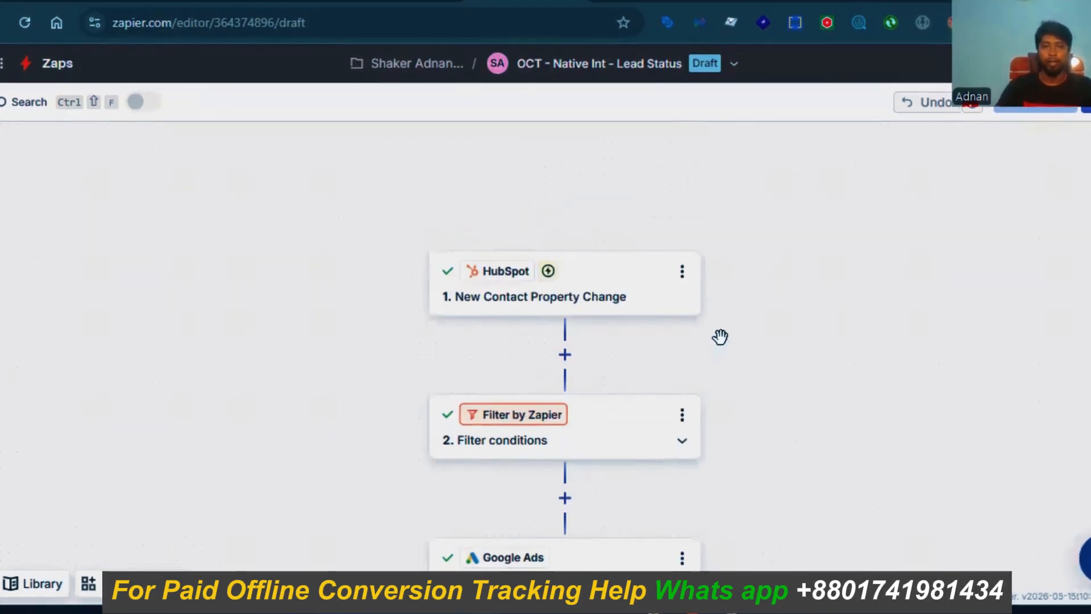
Step: Check the HubSpot New Contact Property Change trigger's app, event and account, then its Lead Status watched property
click(577, 285)
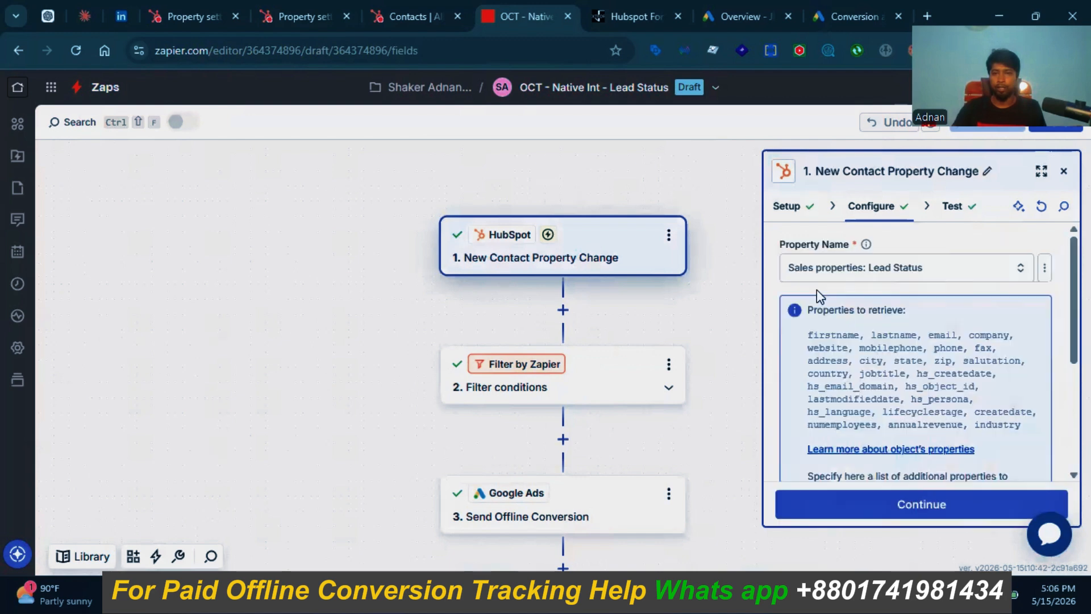
scroll(818, 292, down, 3)
scroll(824, 318, up, 2)
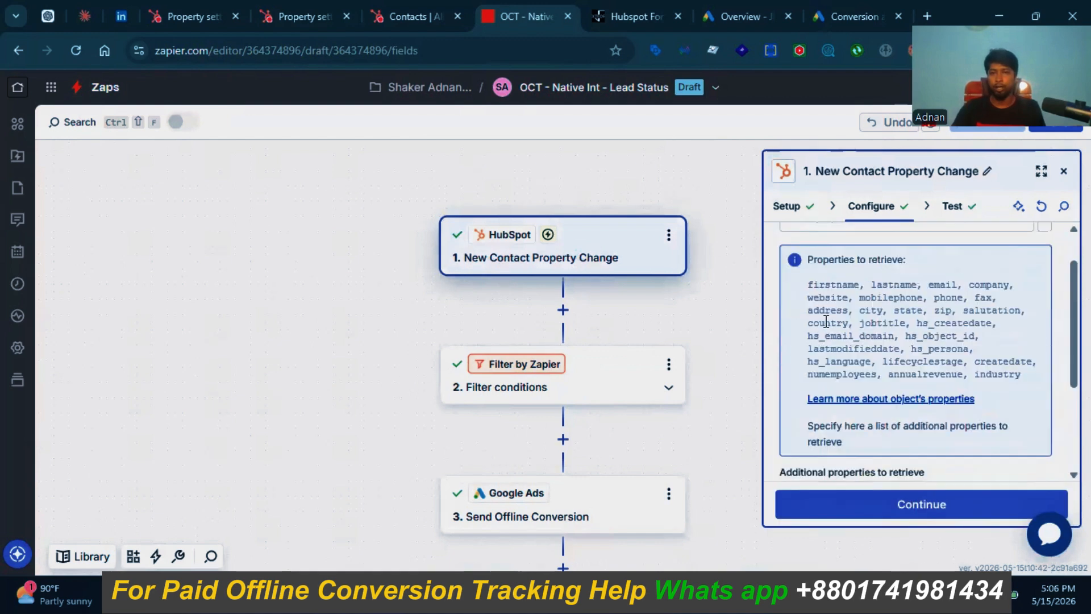
scroll(826, 322, up, 2)
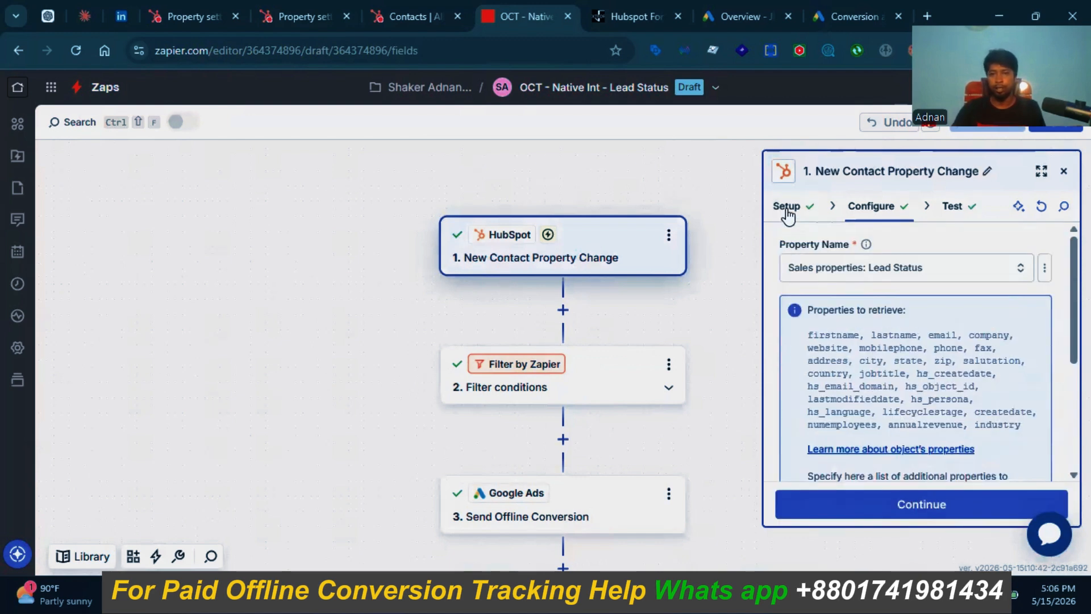
click(787, 208)
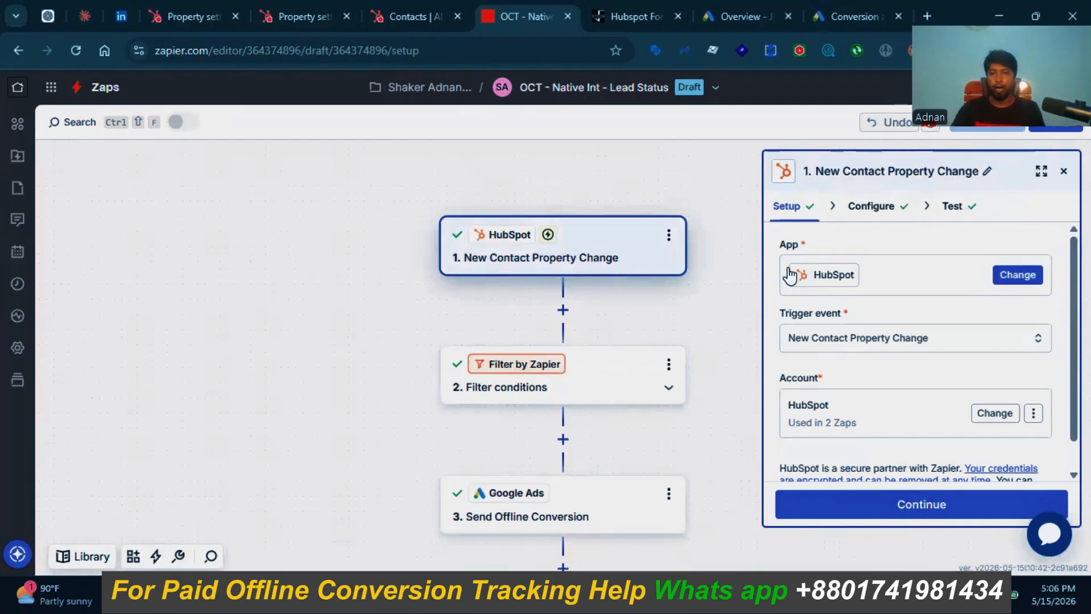
mouse_move(896, 289)
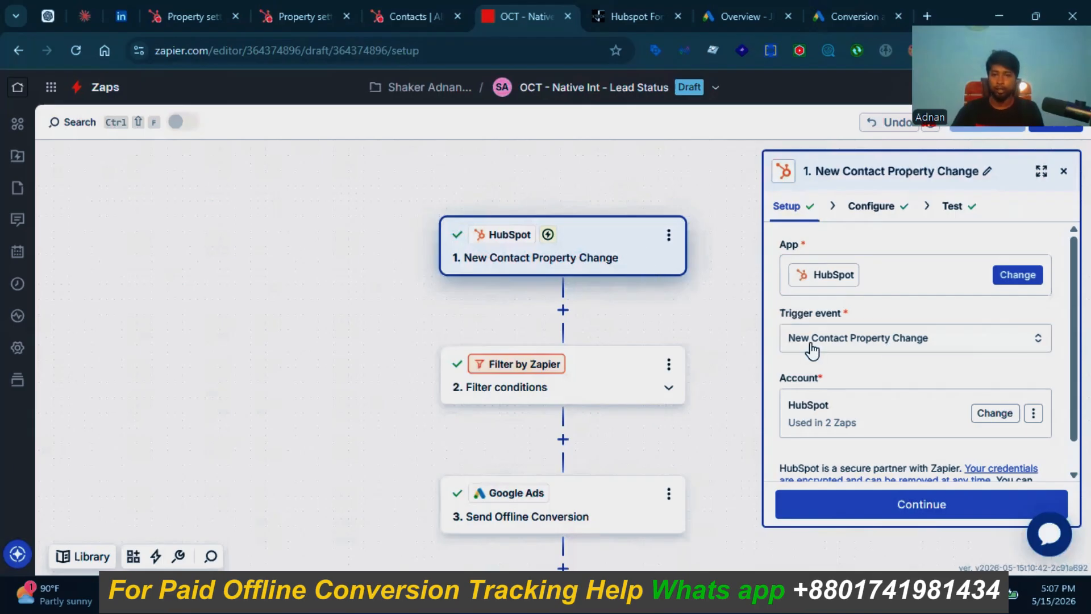
click(871, 206)
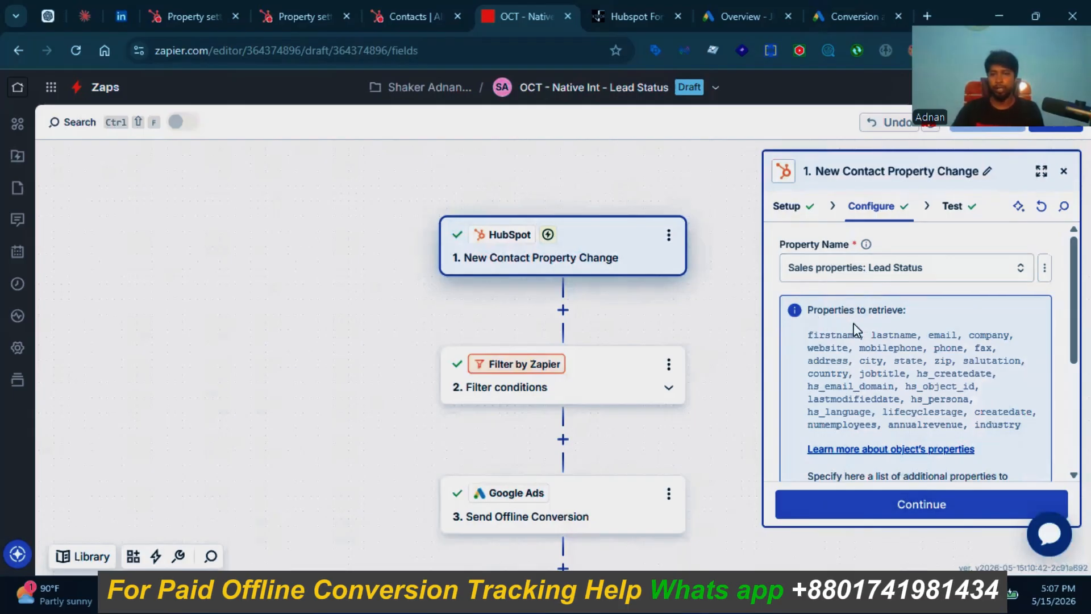
Step: Verify the trigger retrieves Lead Status, gclid and Value, then load a test contact record
drag(806, 335, 938, 345)
click(937, 345)
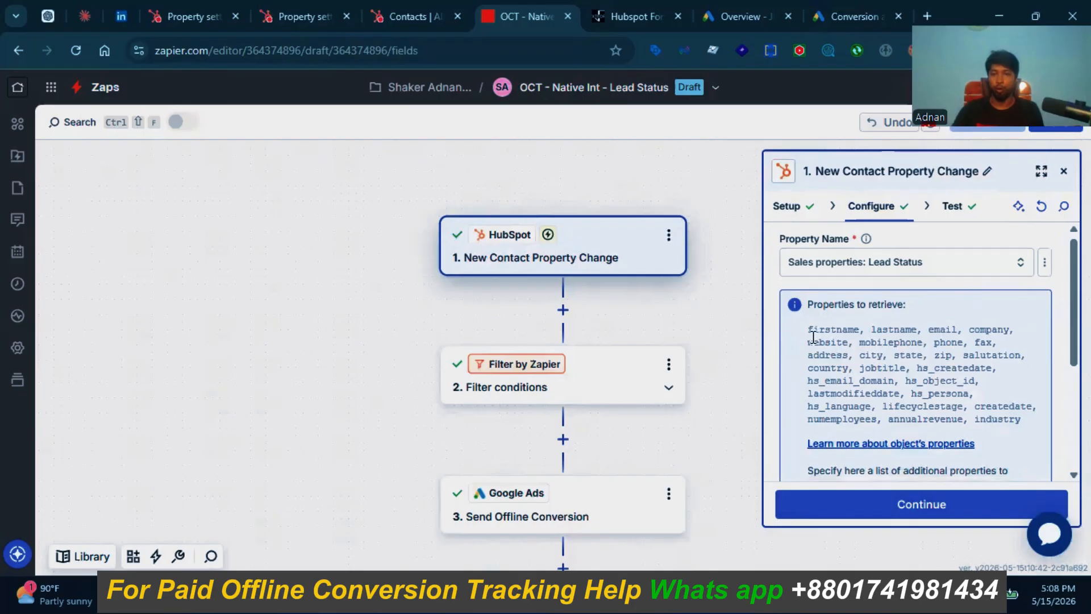
scroll(813, 337, down, 2)
scroll(813, 339, up, 2)
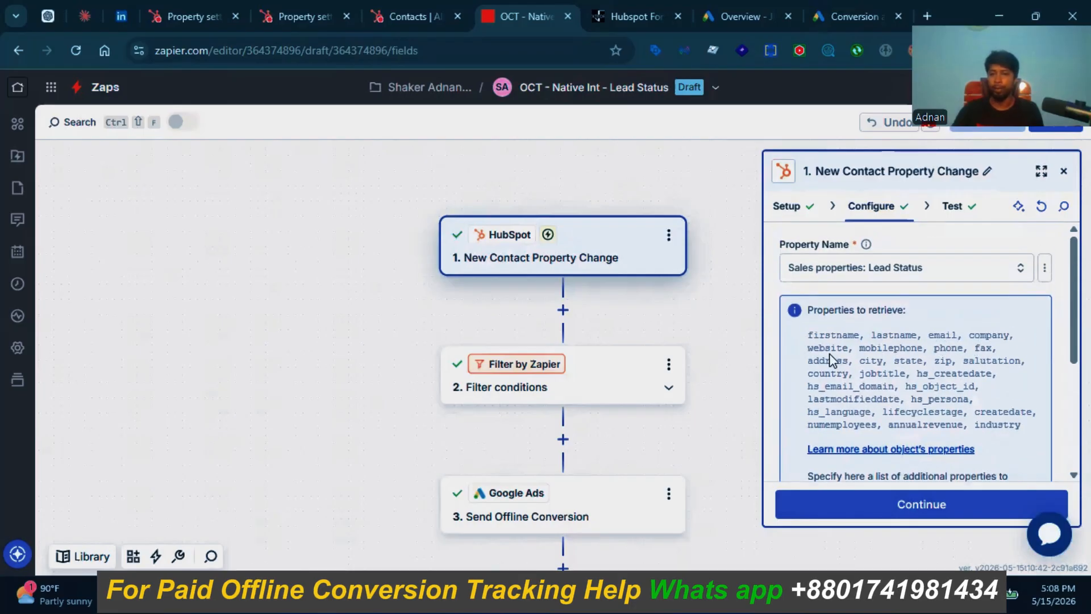
scroll(852, 358, down, 3)
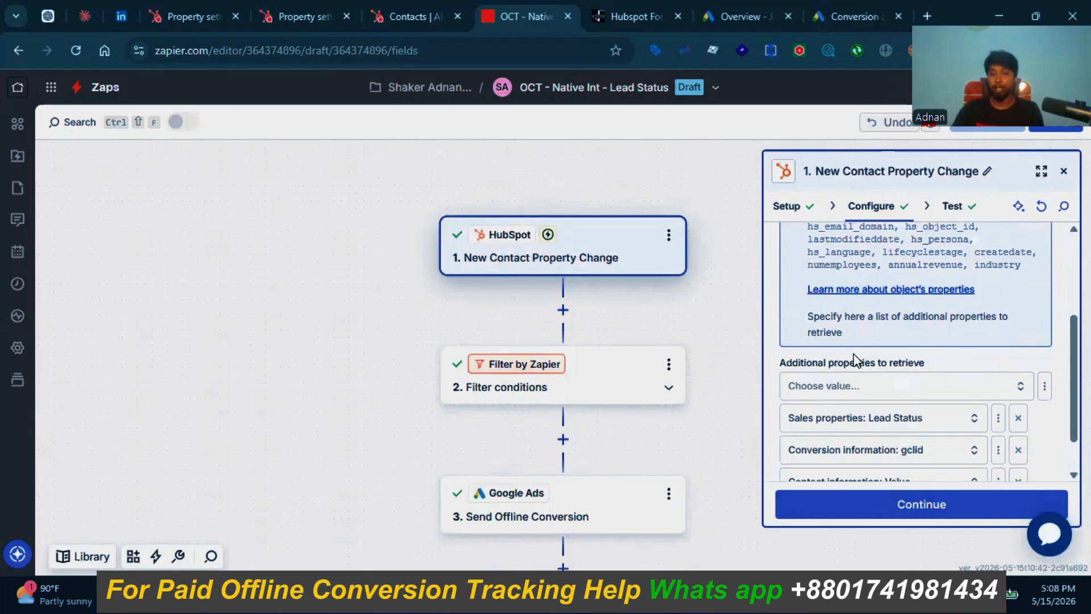
scroll(866, 340, down, 1)
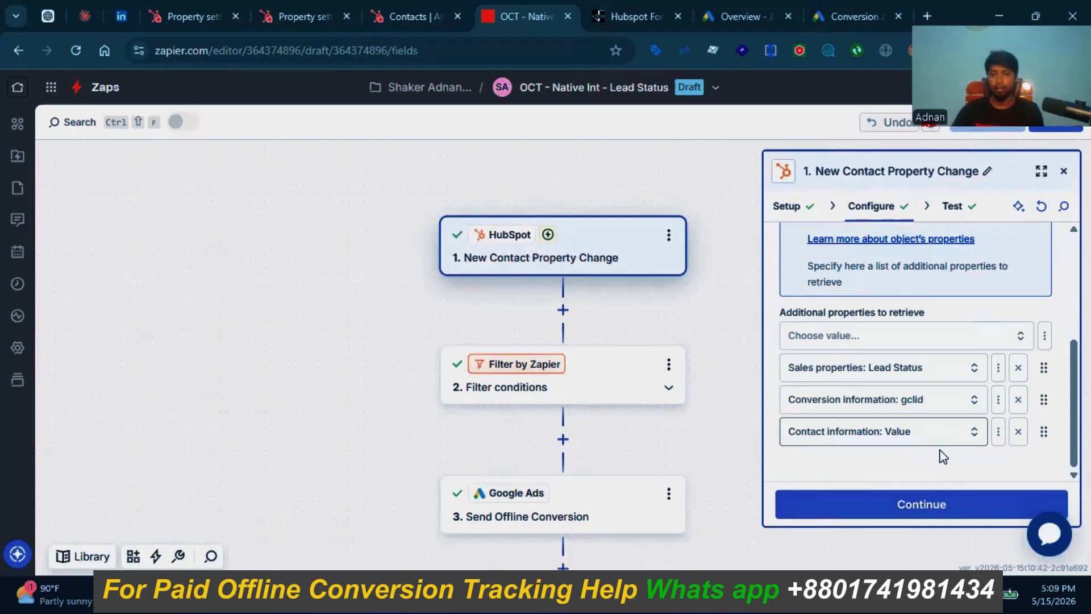
click(887, 500)
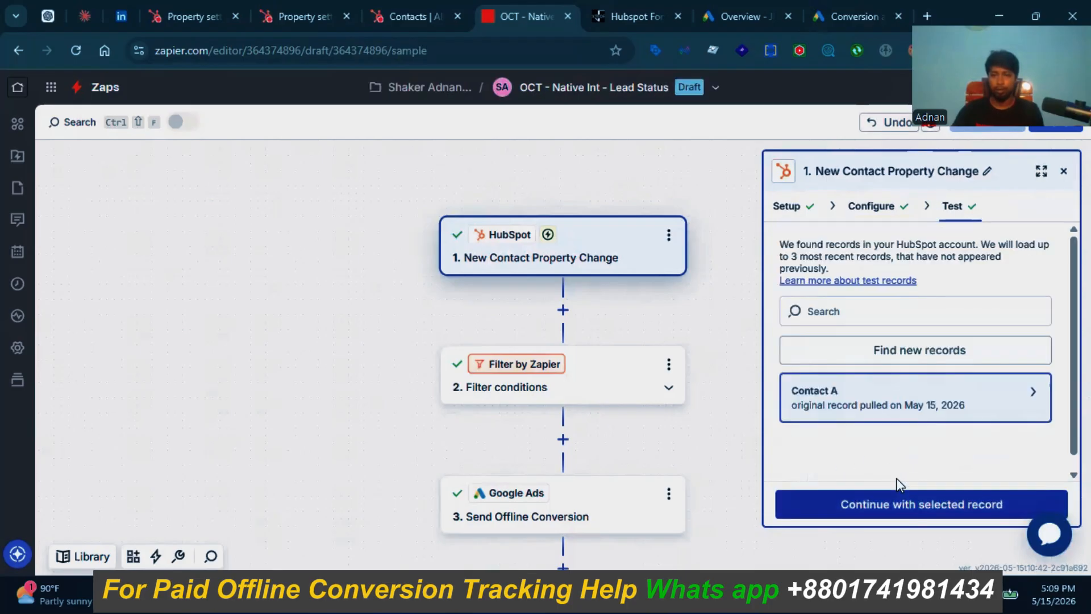
Step: Open the Google Ads Send Offline Conversion step and confirm NextForg as both ads and managed account
click(555, 505)
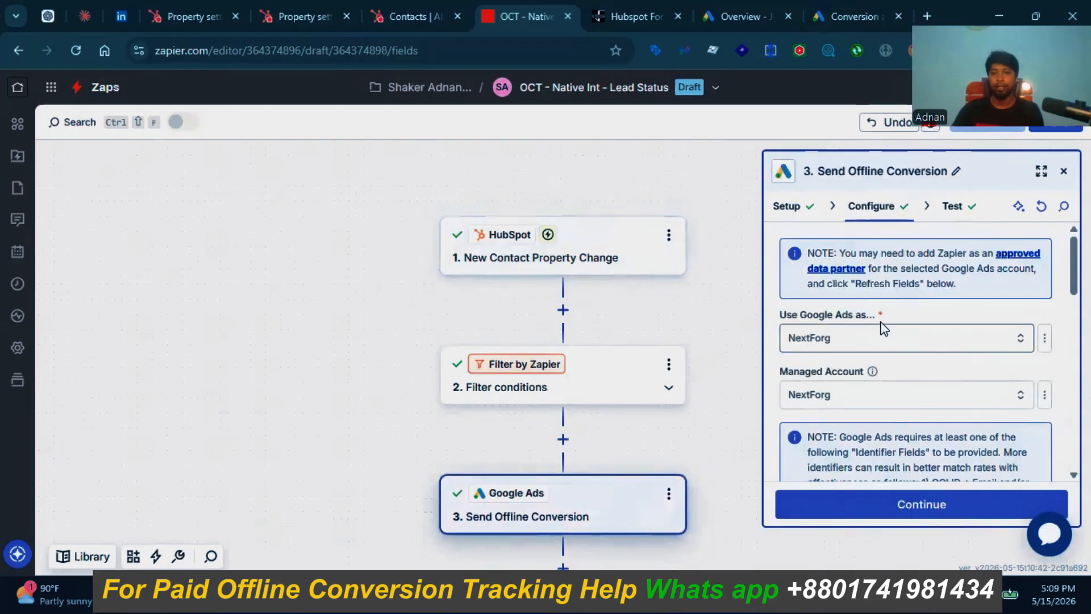
click(787, 211)
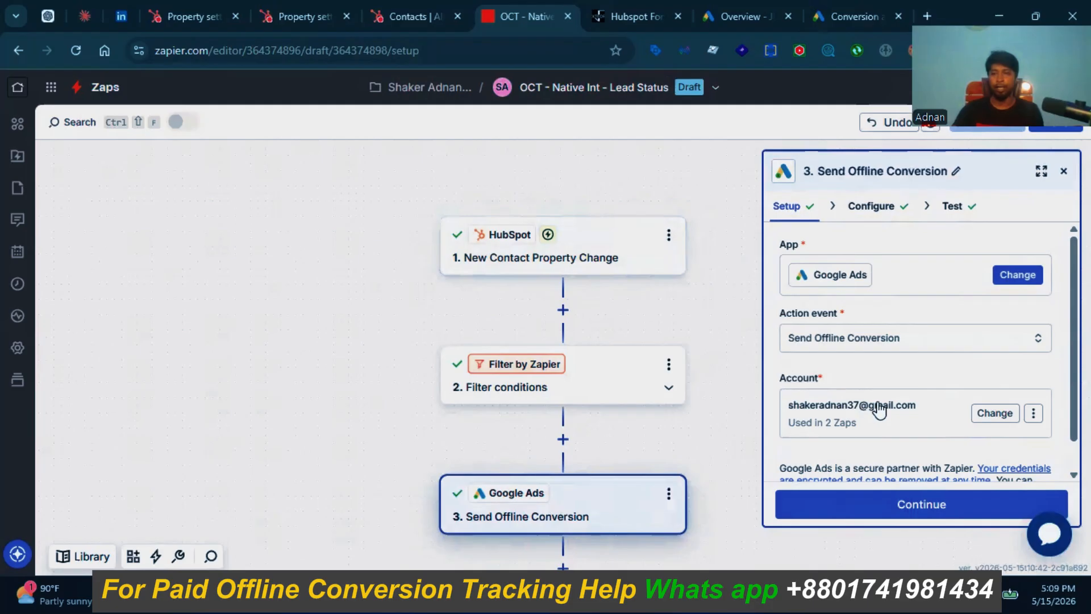
click(913, 508)
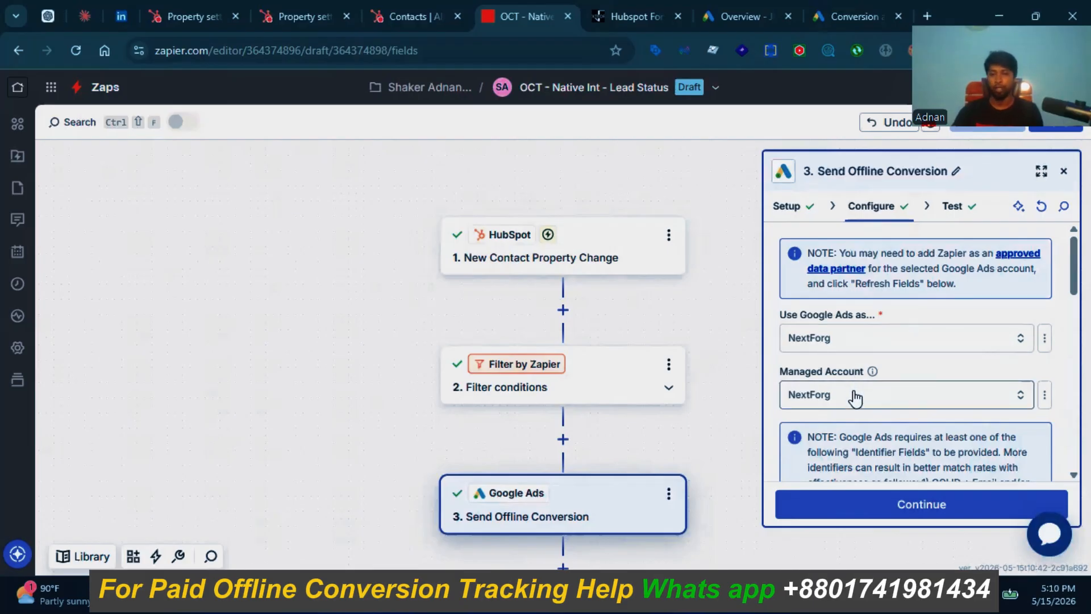
Step: Go through the step's fields: gclid mapped, both consents Granted, Offline Converted Leads action
scroll(853, 392, down, 3)
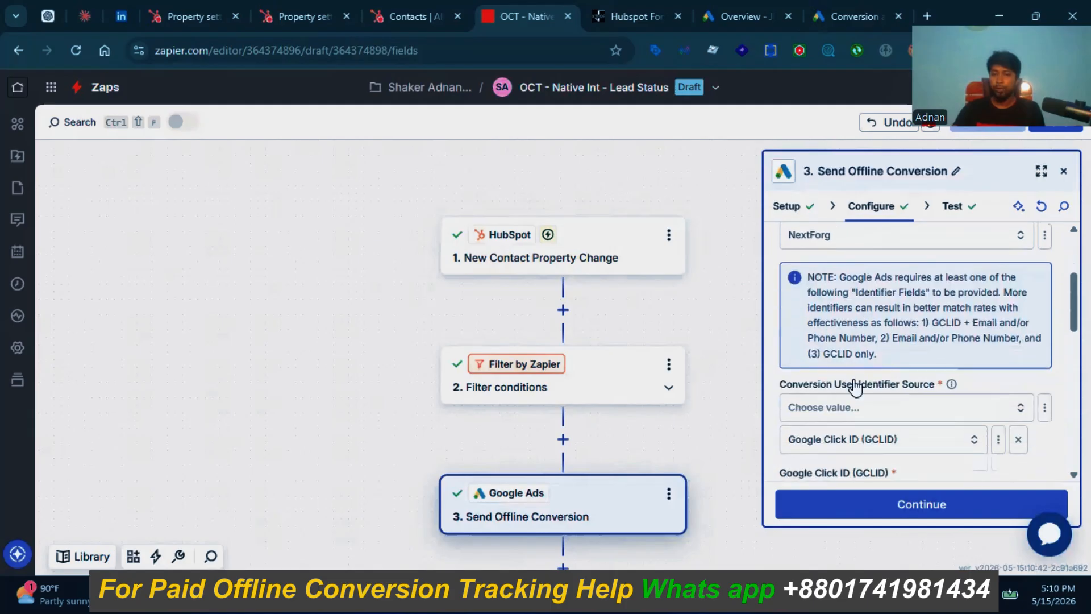
scroll(855, 388, up, 3)
scroll(855, 388, down, 3)
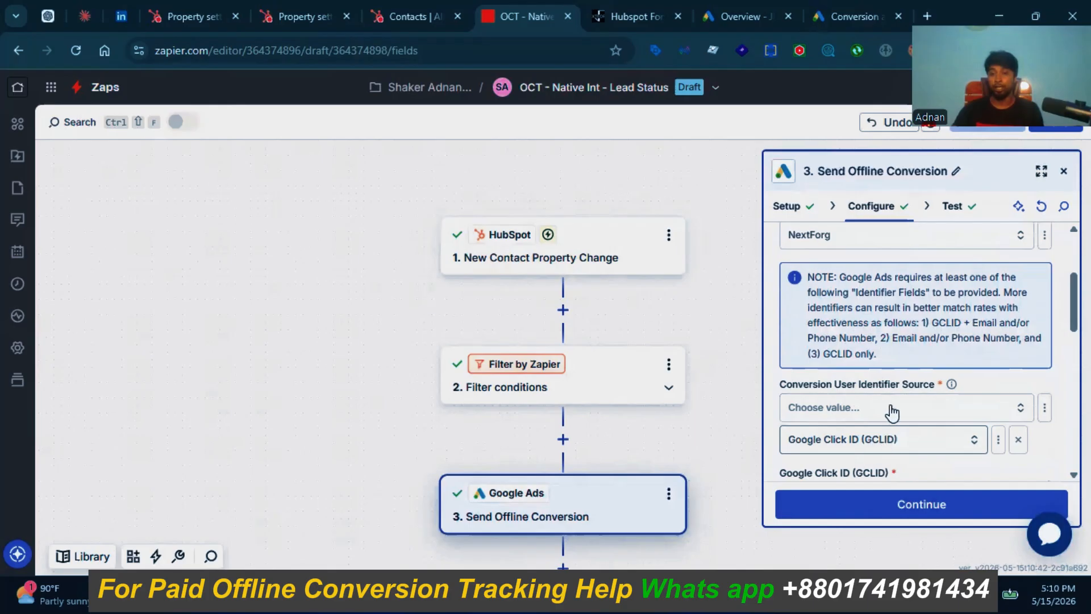
scroll(892, 409, down, 2)
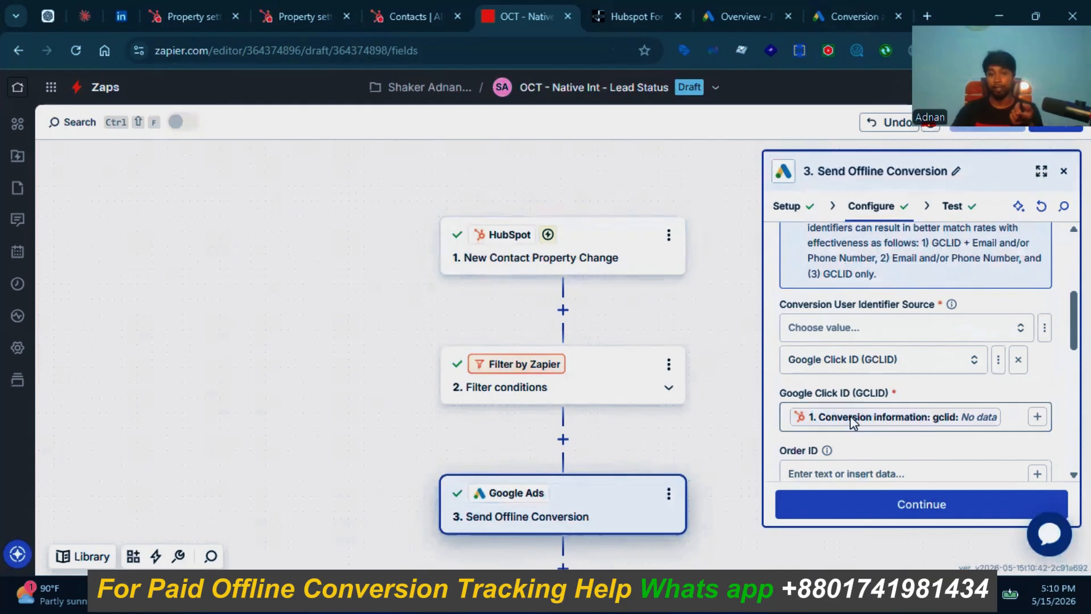
scroll(850, 415, down, 2)
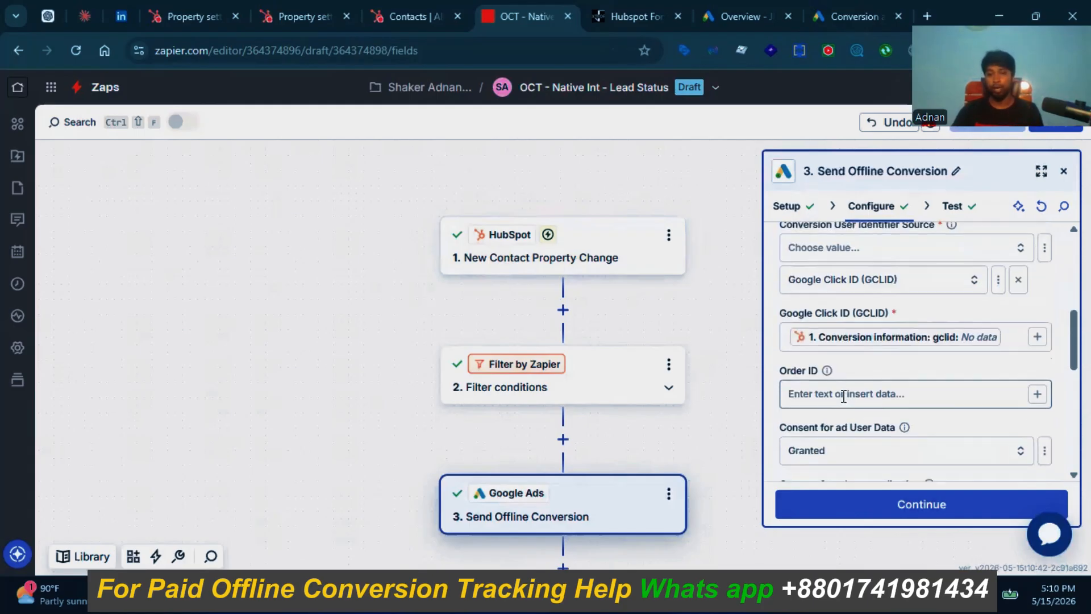
scroll(843, 394, down, 2)
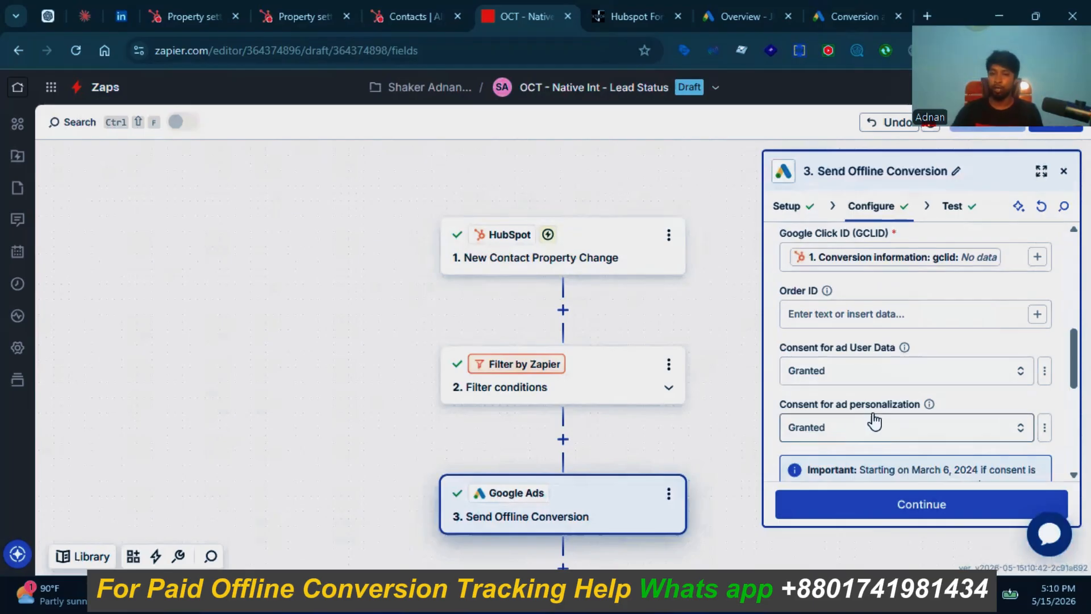
scroll(877, 386, down, 2)
scroll(879, 389, down, 4)
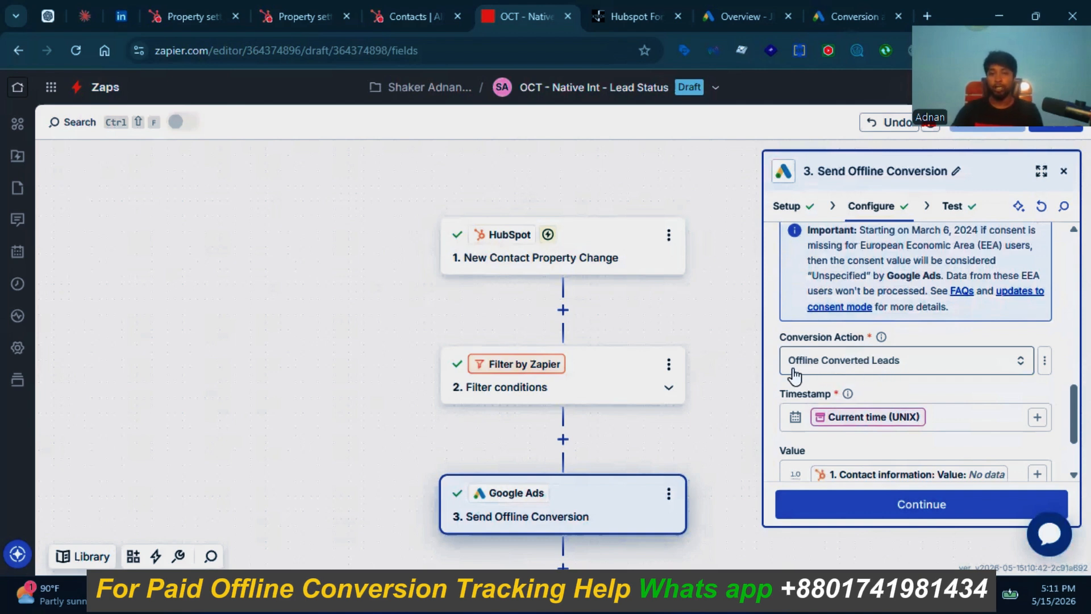
Step: Confirm Offline Converted Leads is listed under the Converted lead goal, then return to the zap editor
click(843, 15)
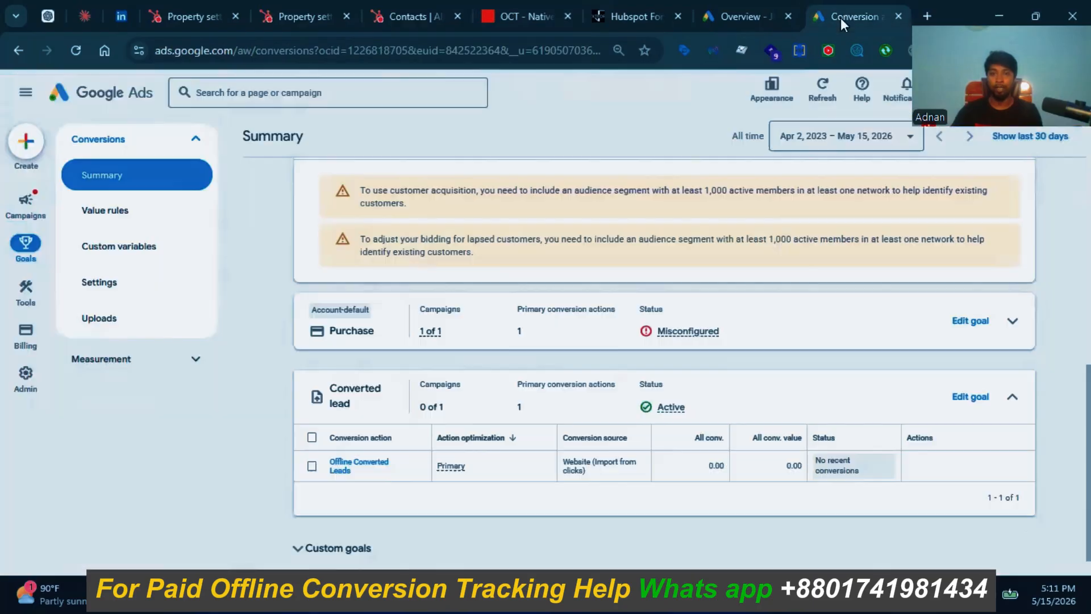
scroll(377, 359, down, 1)
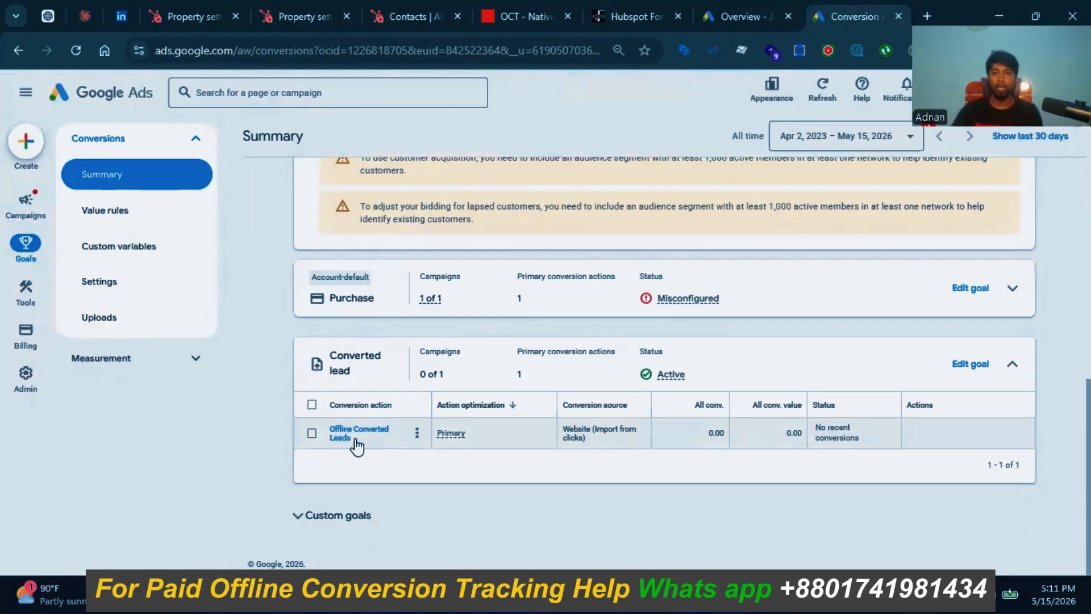
click(735, 16)
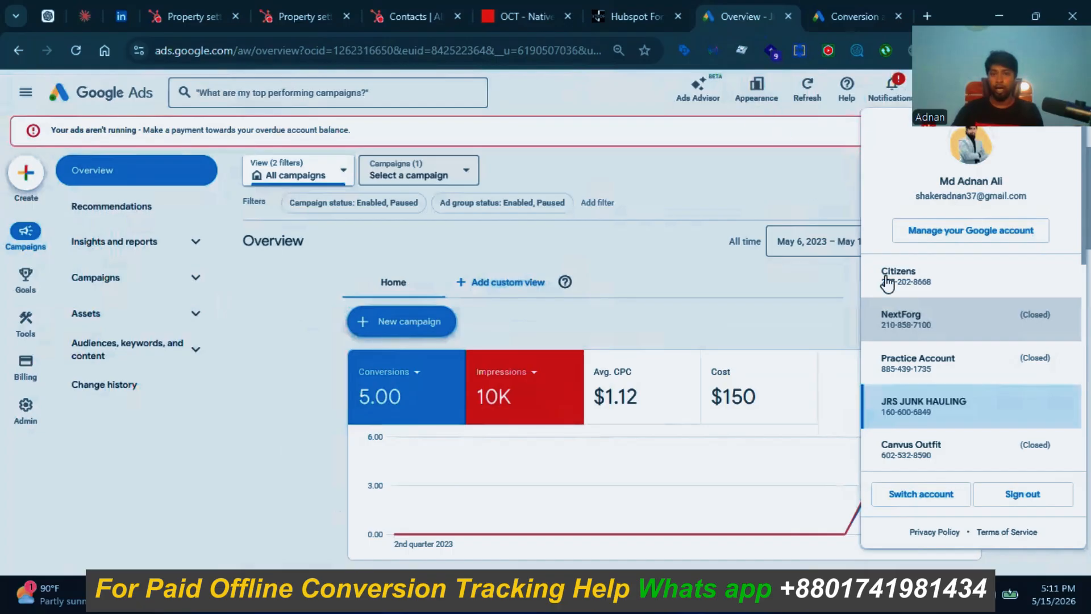
click(521, 16)
Step: Map the Timestamp field to the System variable Current time (UNIX)
scroll(874, 434, down, 1)
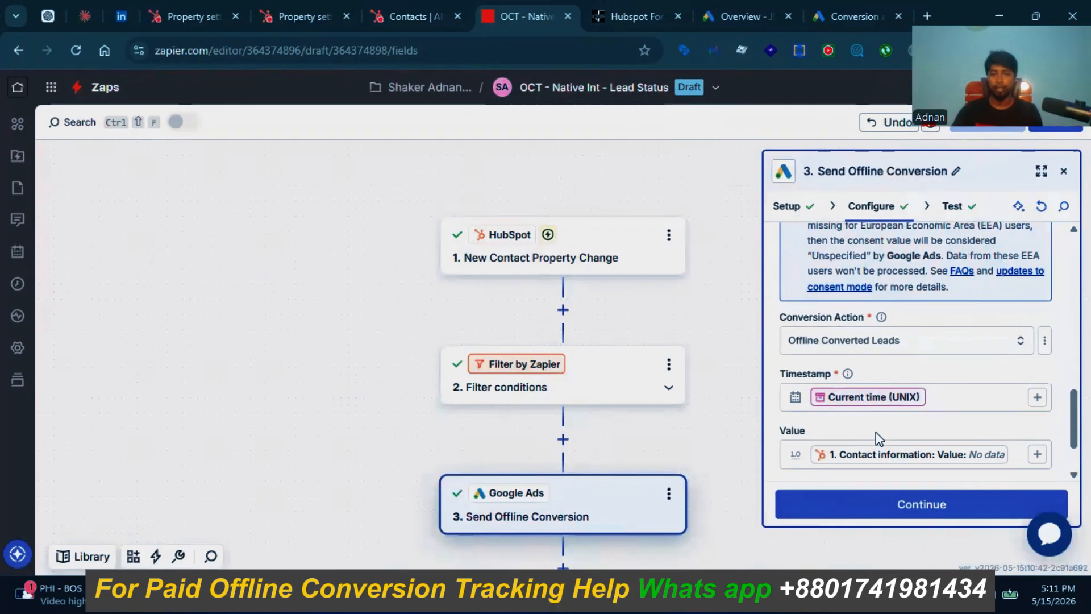
scroll(875, 431, down, 1)
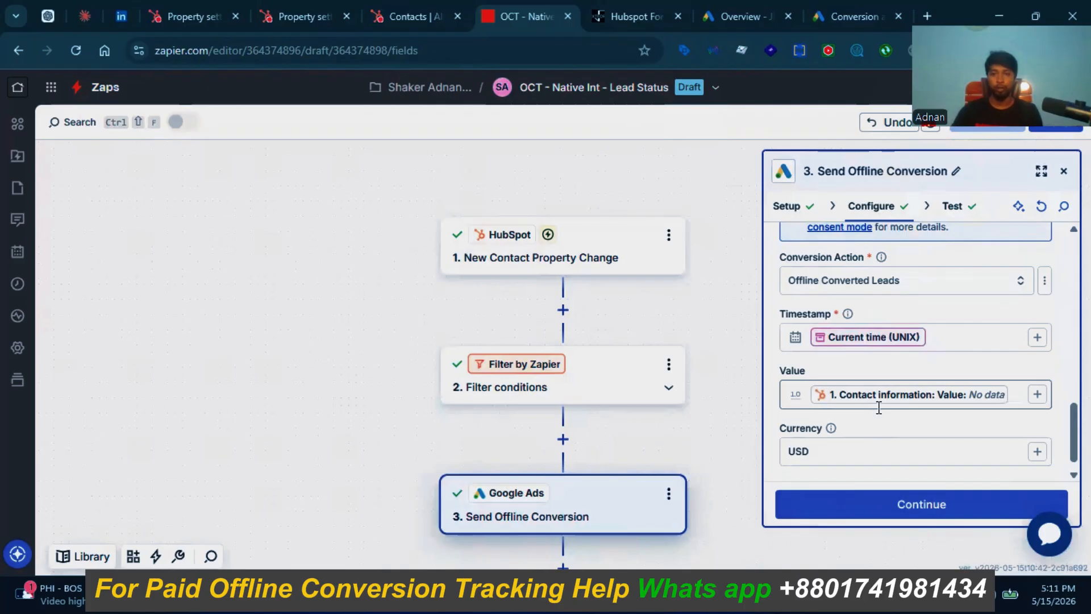
scroll(875, 387, up, 1)
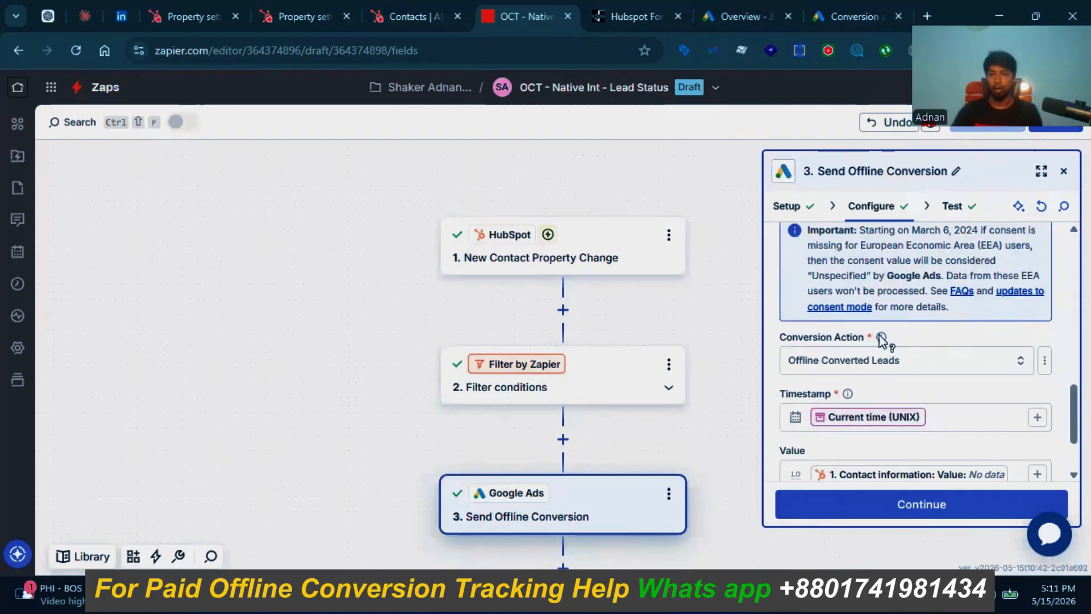
scroll(885, 309, up, 1)
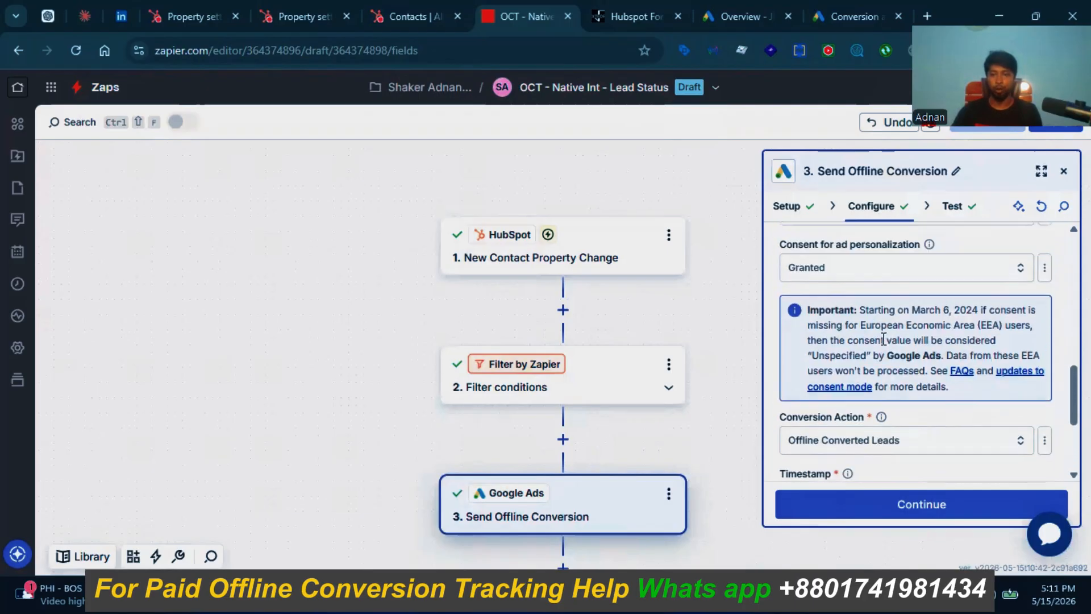
scroll(881, 329, down, 2)
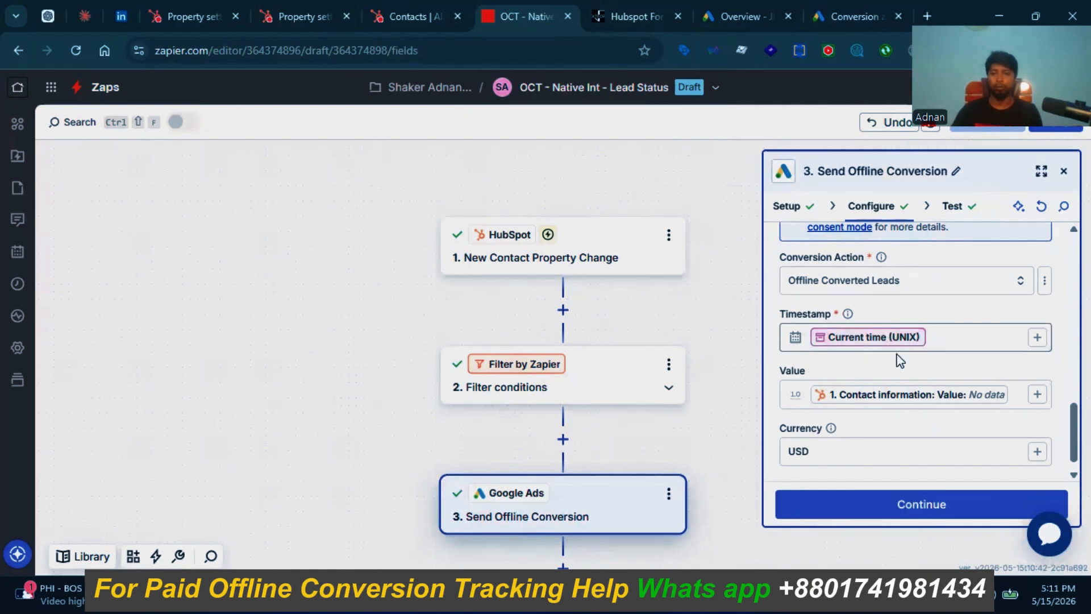
click(1038, 340)
click(681, 321)
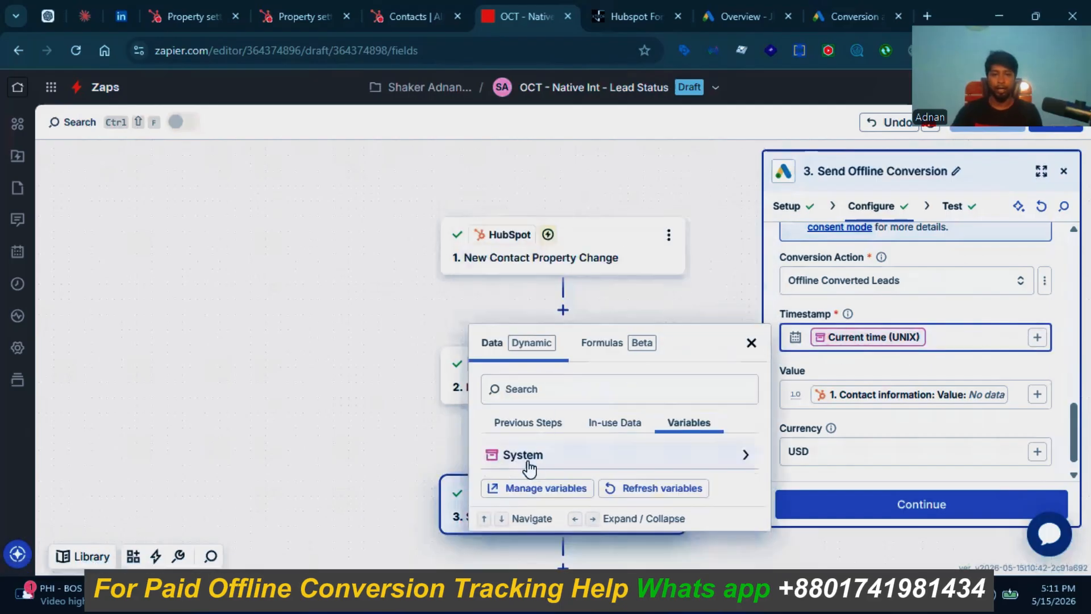
click(500, 457)
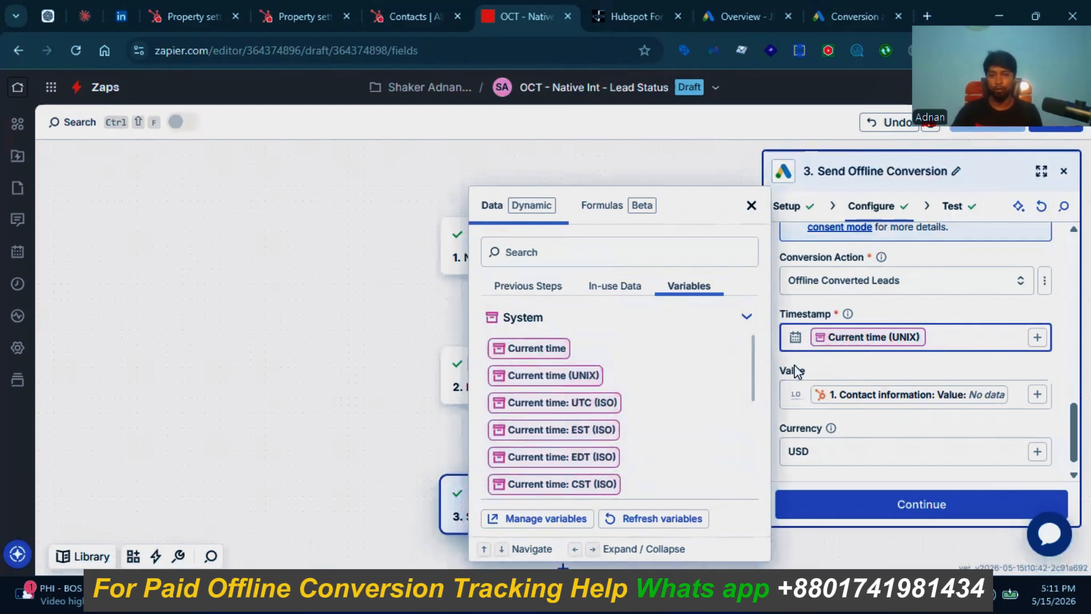
click(842, 368)
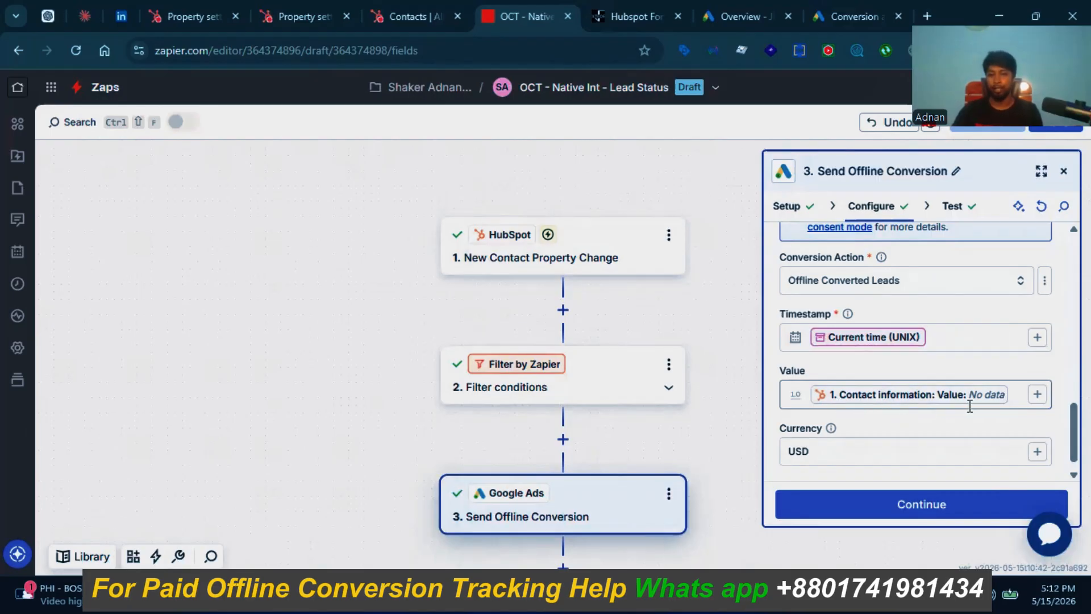
Step: Finish the step with USD as Currency and close its panel, showing all three zap steps
scroll(872, 412, down, 1)
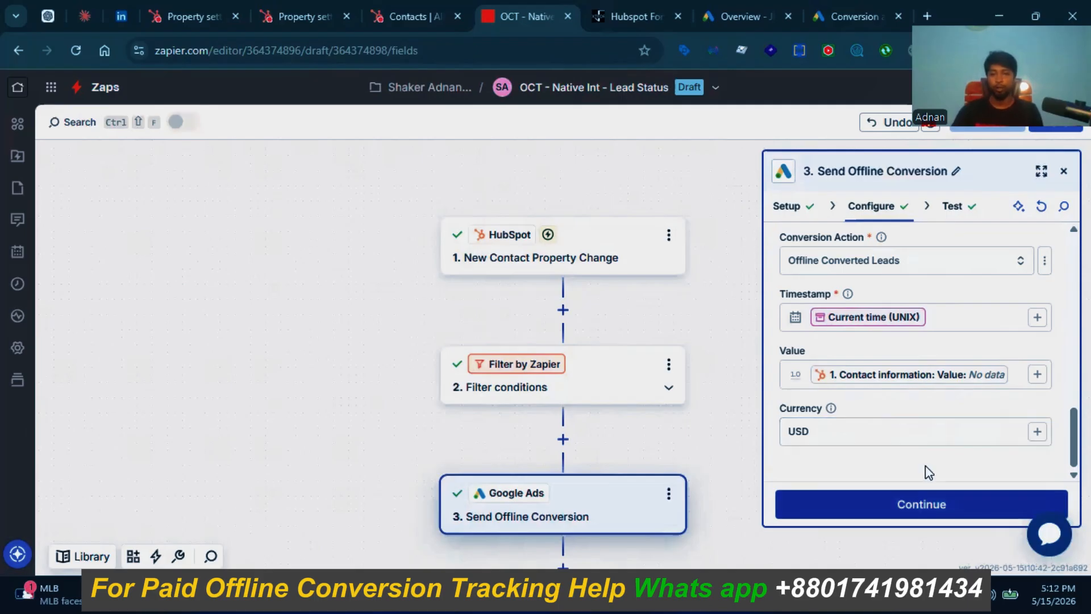
click(925, 492)
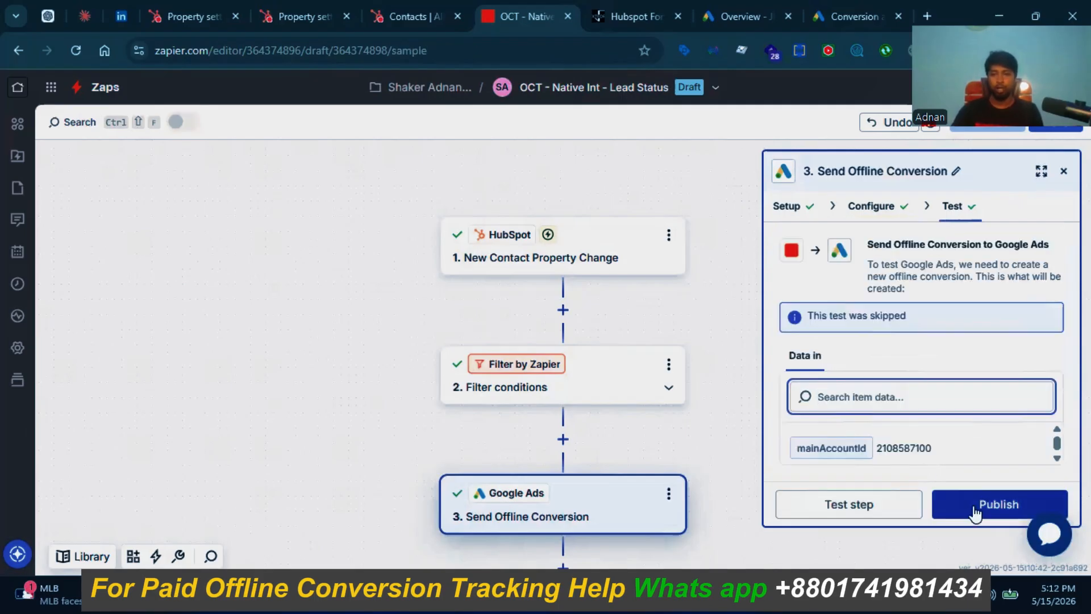
click(1064, 171)
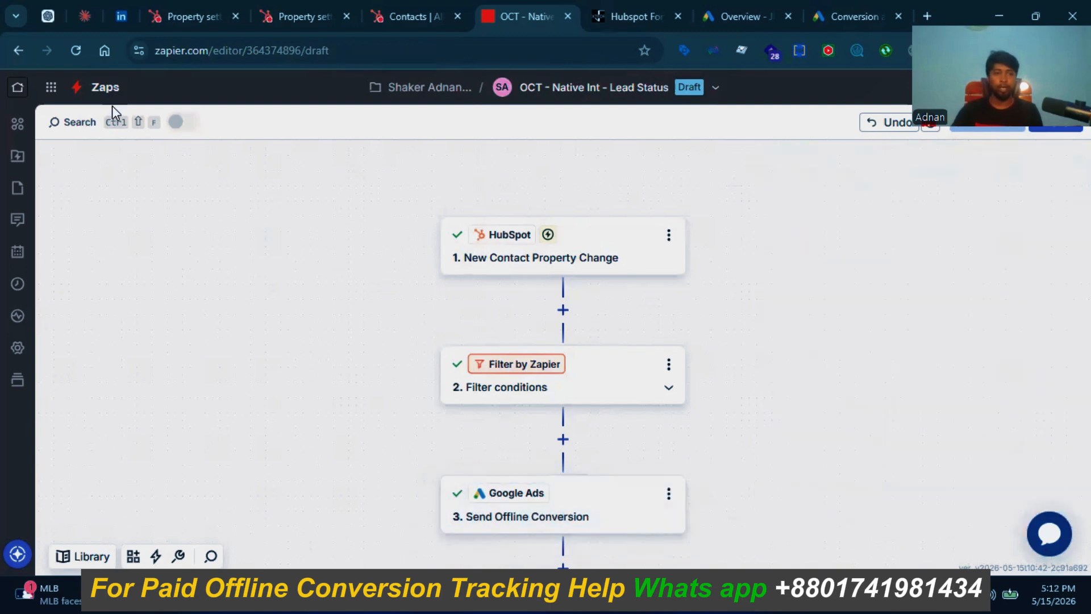
scroll(396, 299, down, 2)
scroll(405, 304, down, 1)
Step: Check that the Filter by Zapier rules continue only for Lead Status Converted Lead or Qualified Lead
scroll(470, 344, up, 1)
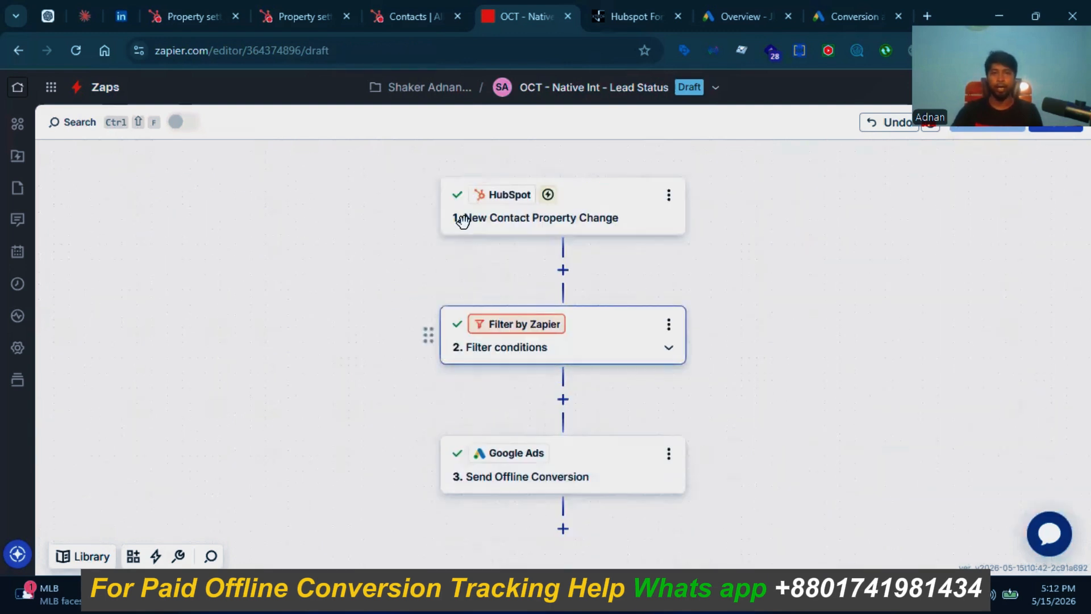
click(411, 13)
click(522, 15)
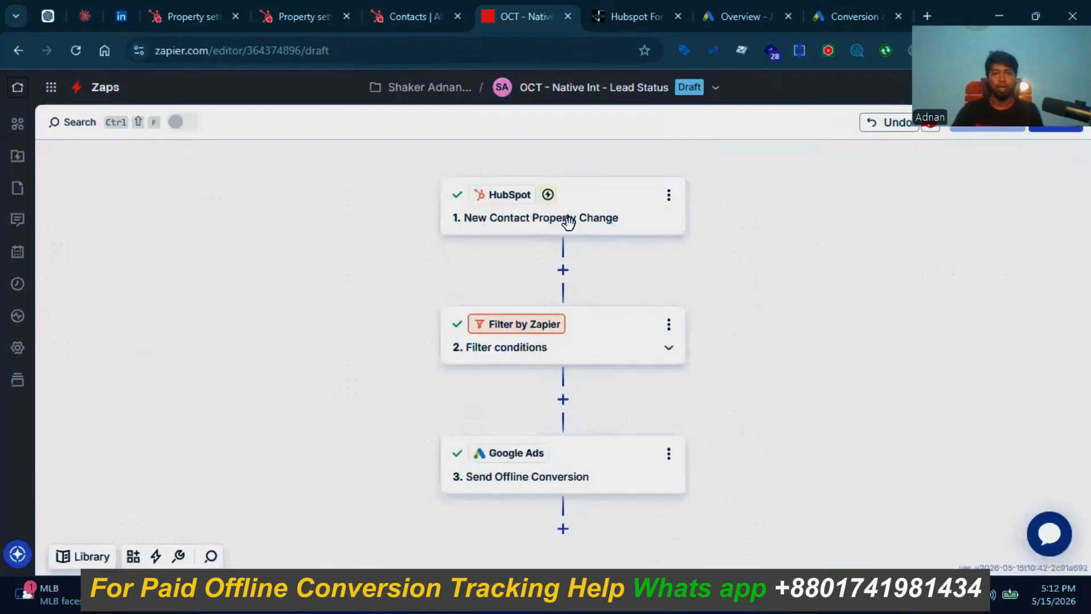
click(612, 328)
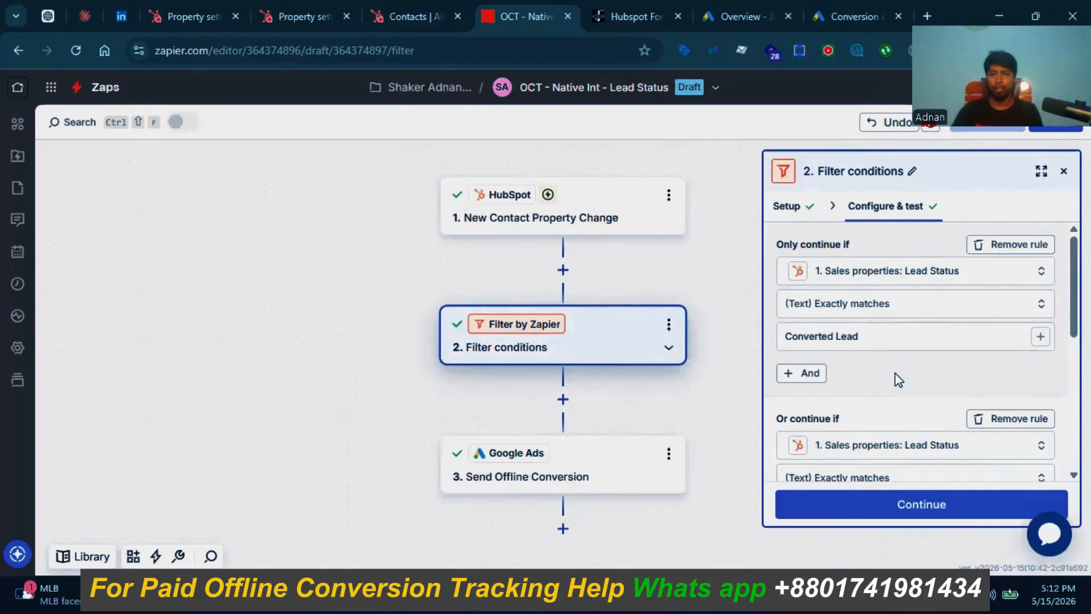
scroll(897, 372, down, 3)
scroll(892, 365, up, 3)
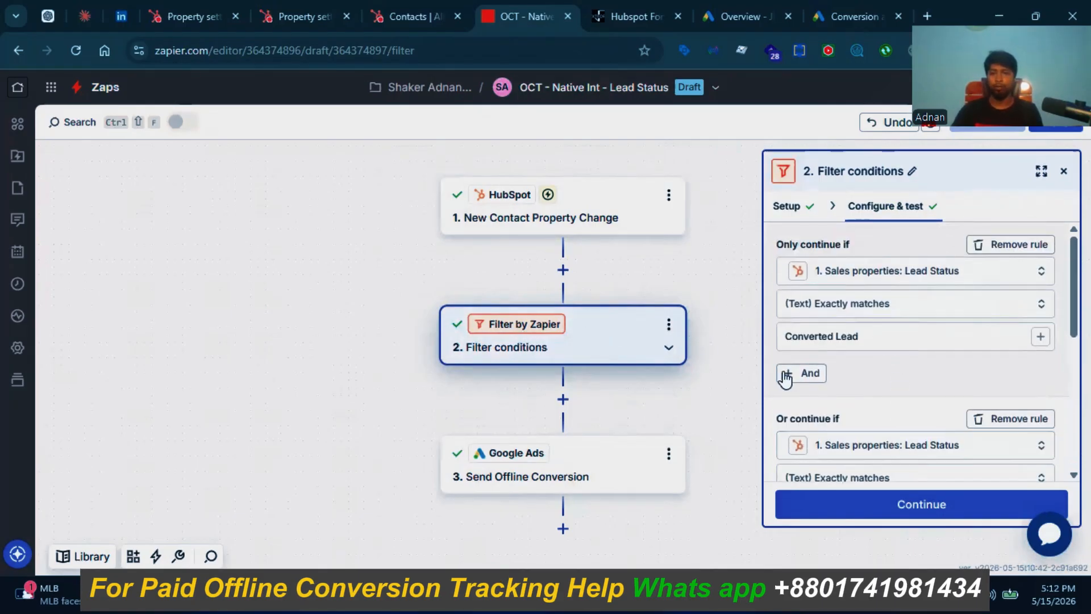
scroll(790, 383, down, 3)
scroll(710, 392, down, 3)
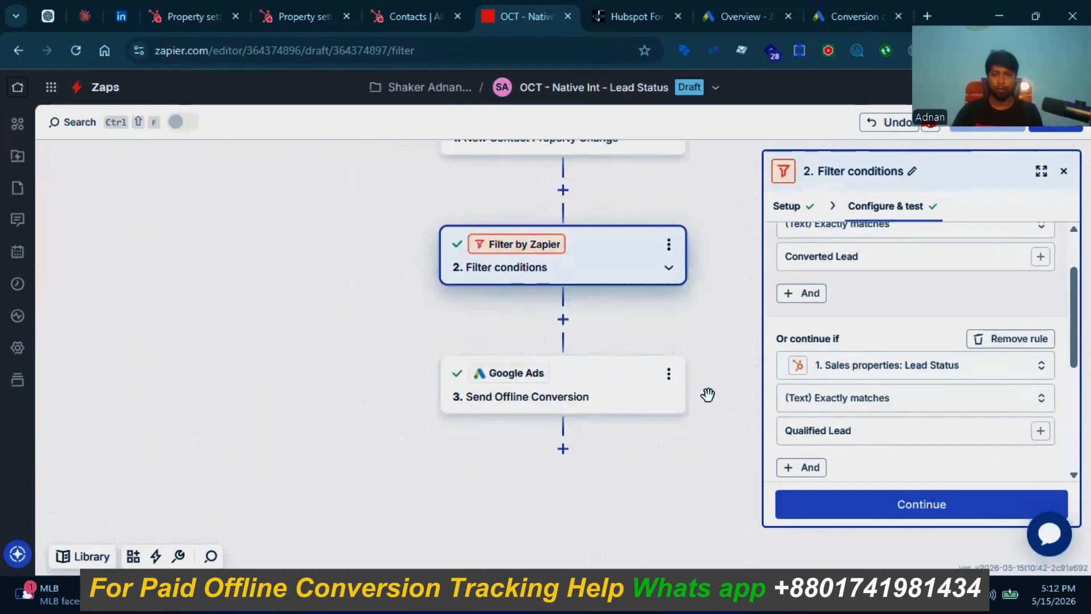
scroll(707, 394, up, 3)
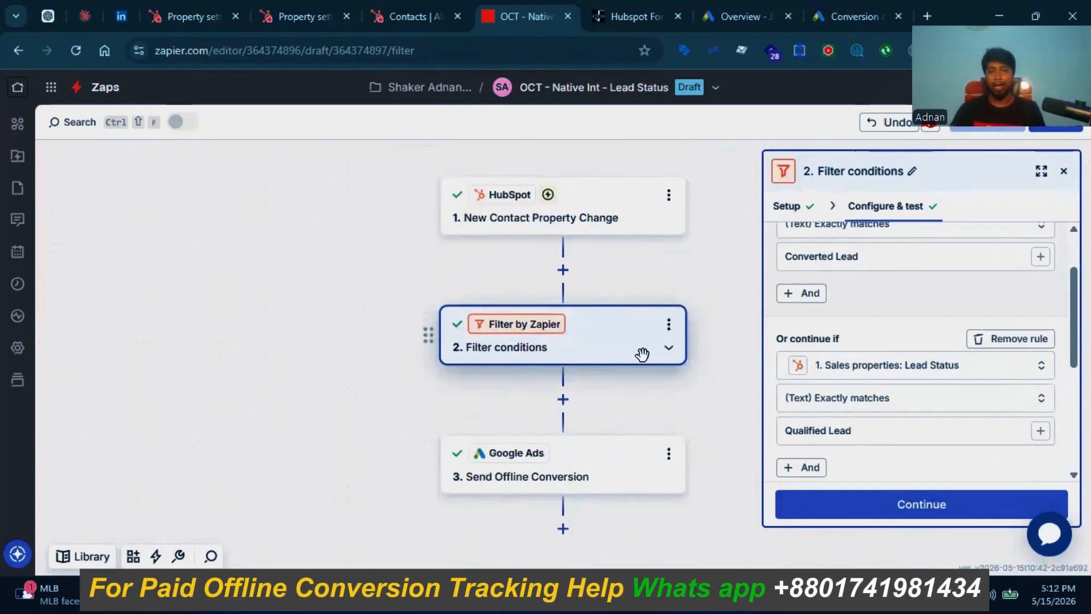
scroll(757, 348, up, 1)
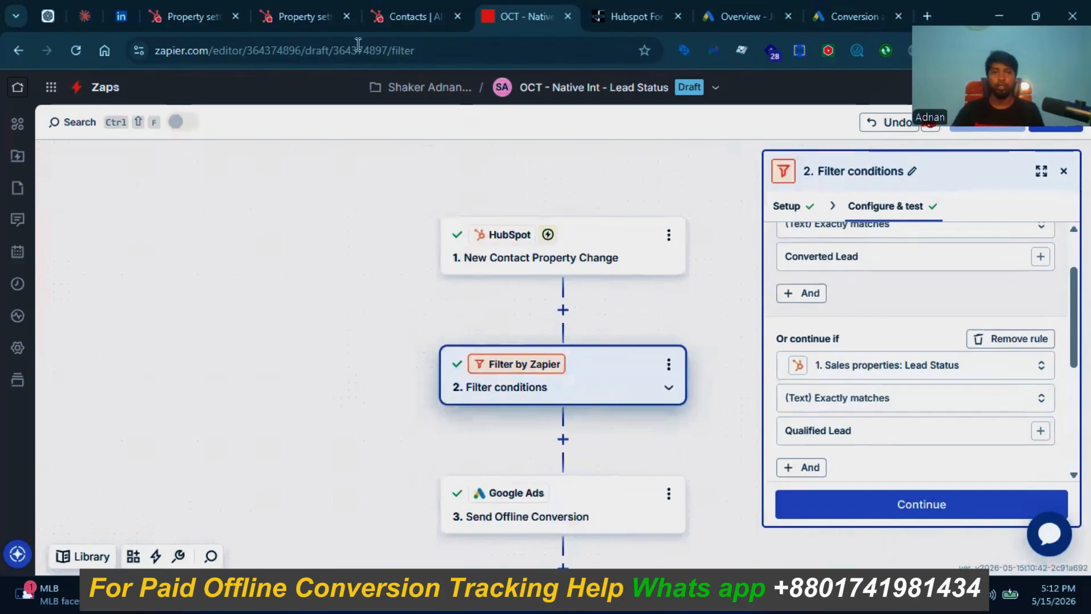
click(403, 11)
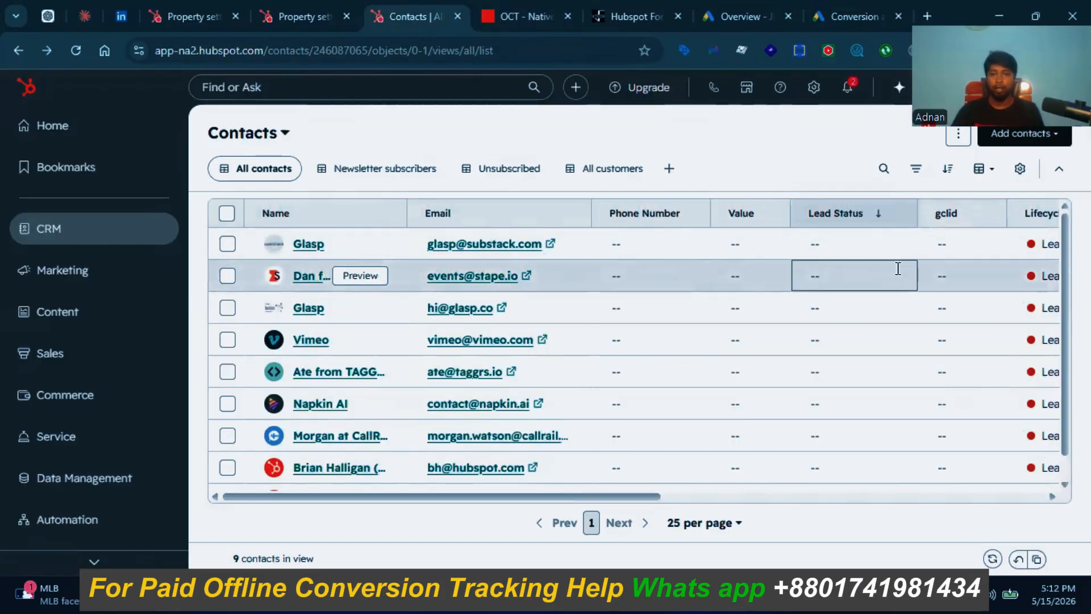
Step: Open the Lead Status dropdown on the Glasp contact row and browse the available statuses
click(872, 253)
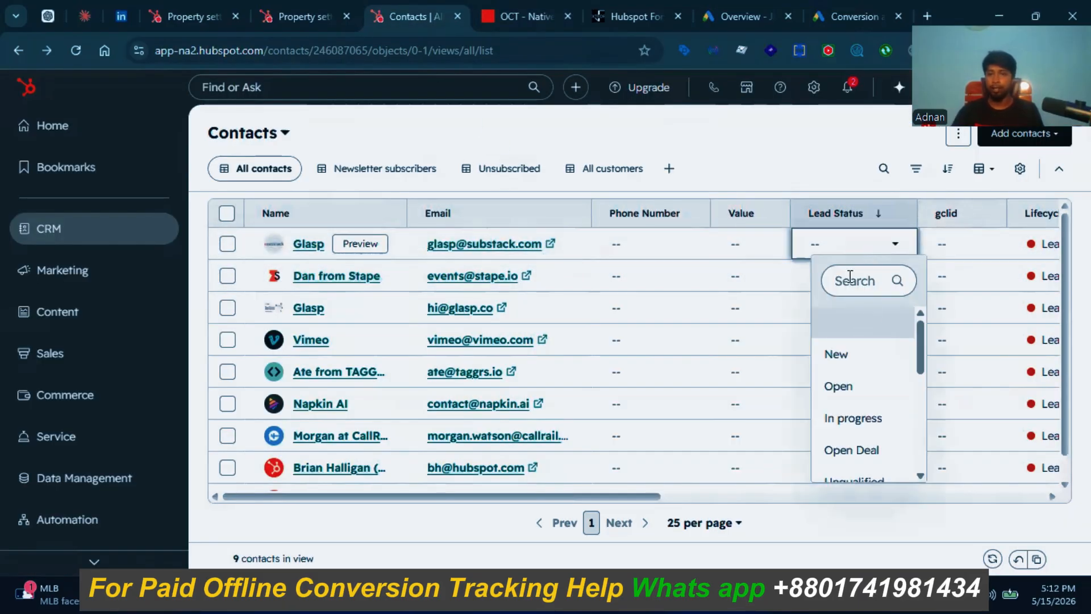
scroll(866, 358, down, 3)
scroll(867, 364, up, 3)
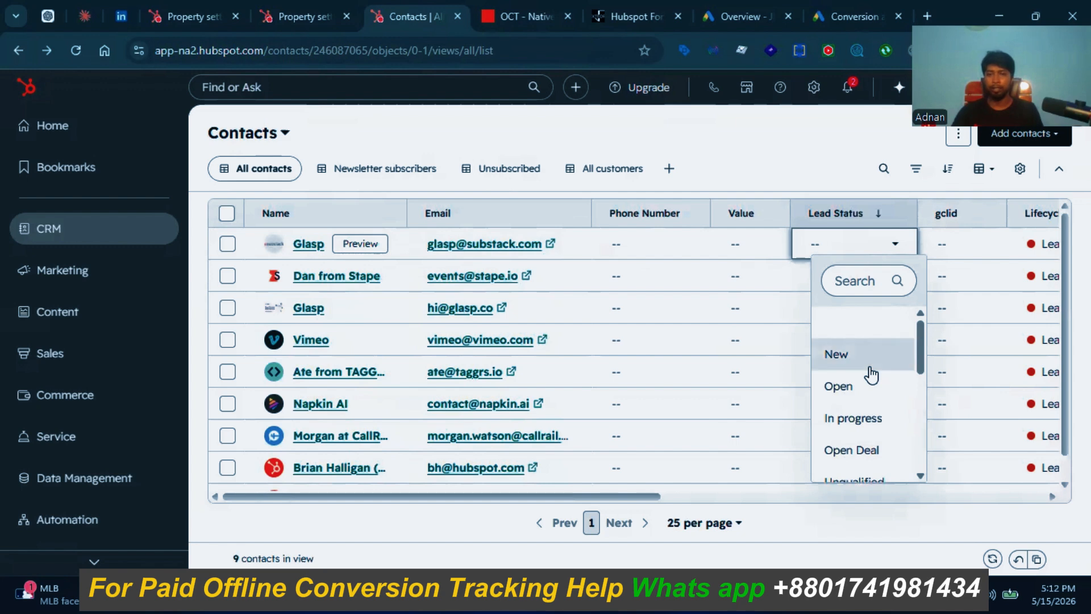
scroll(868, 371, down, 2)
scroll(871, 373, up, 2)
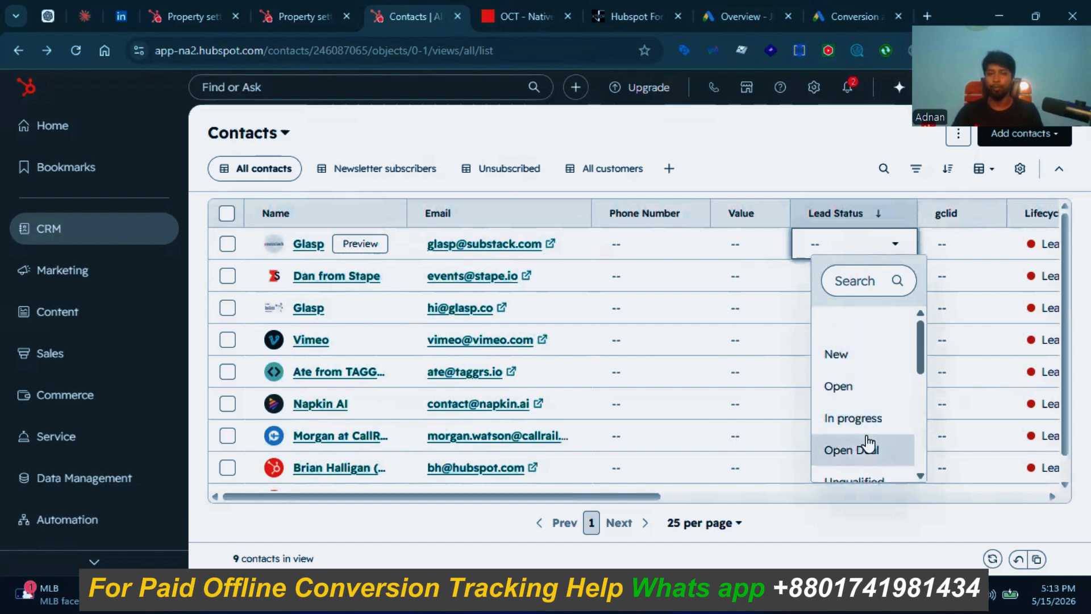
scroll(869, 437, down, 2)
scroll(868, 409, down, 2)
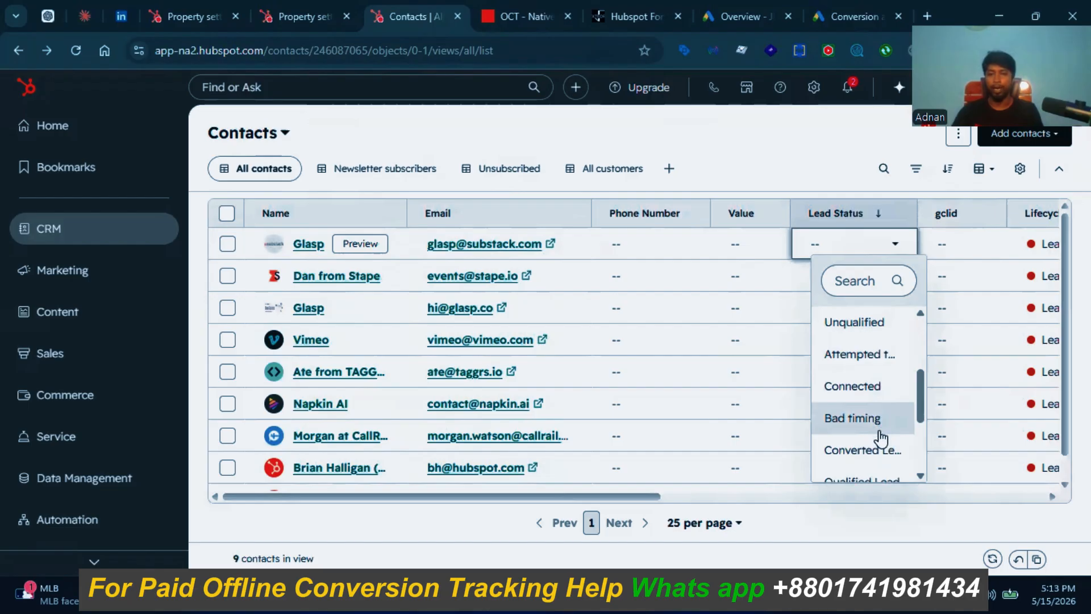
scroll(884, 437, down, 2)
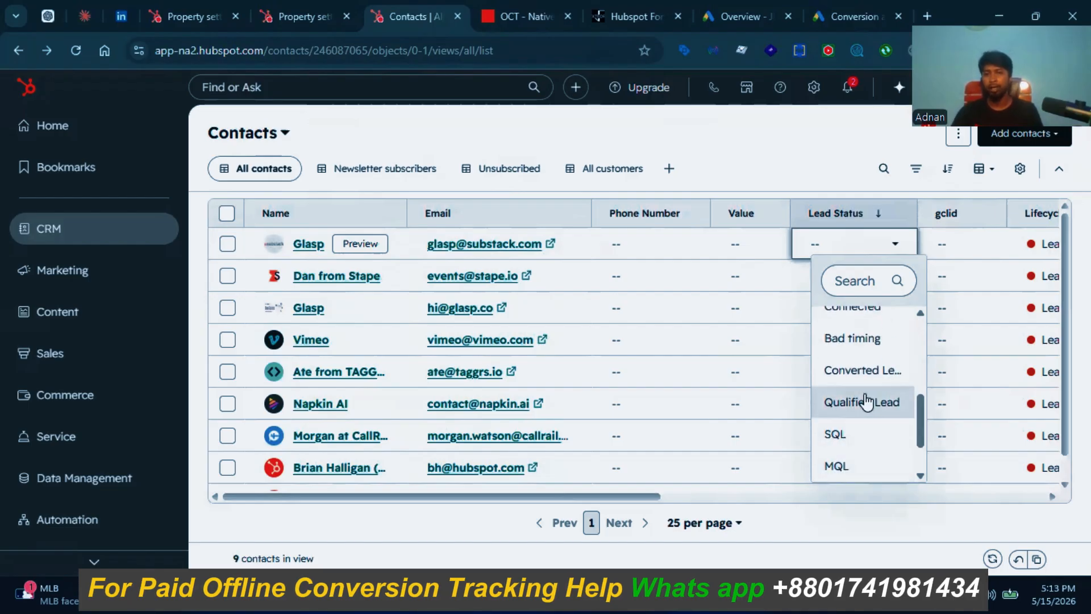
scroll(862, 388, up, 2)
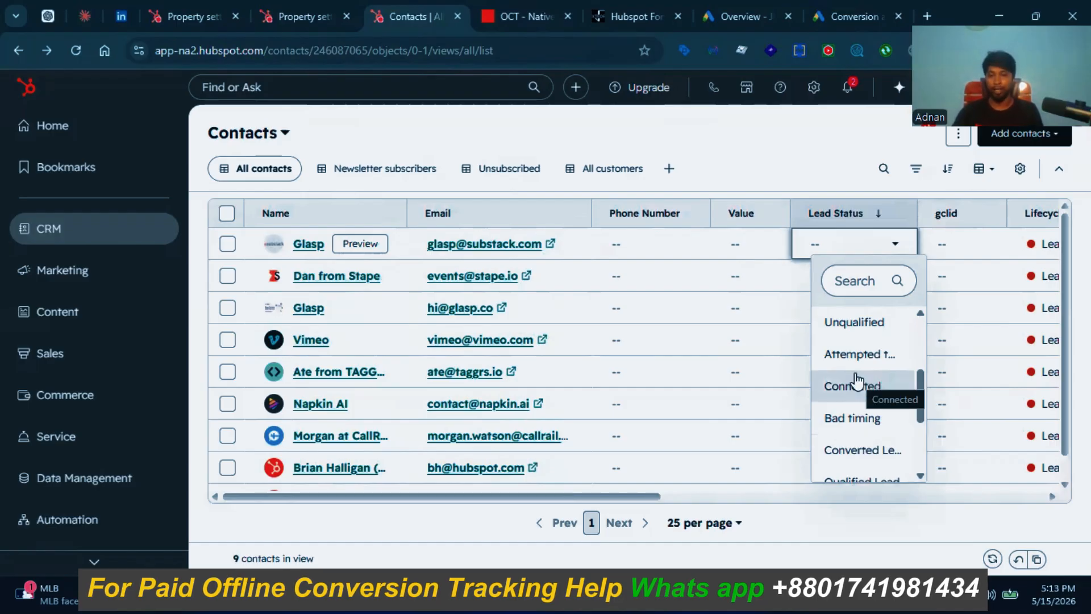
scroll(858, 387, down, 3)
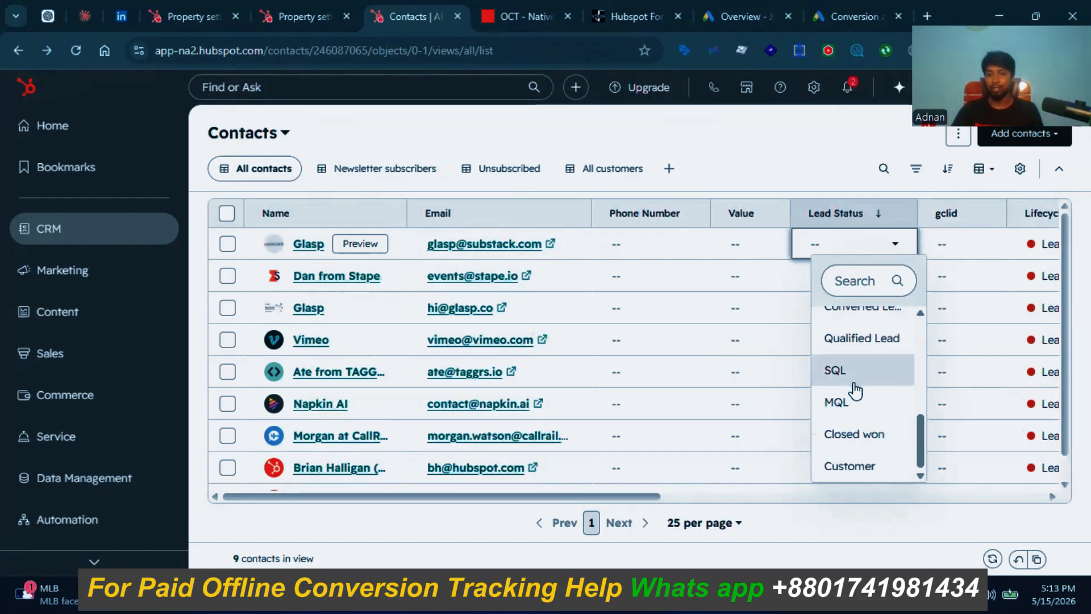
scroll(858, 389, up, 2)
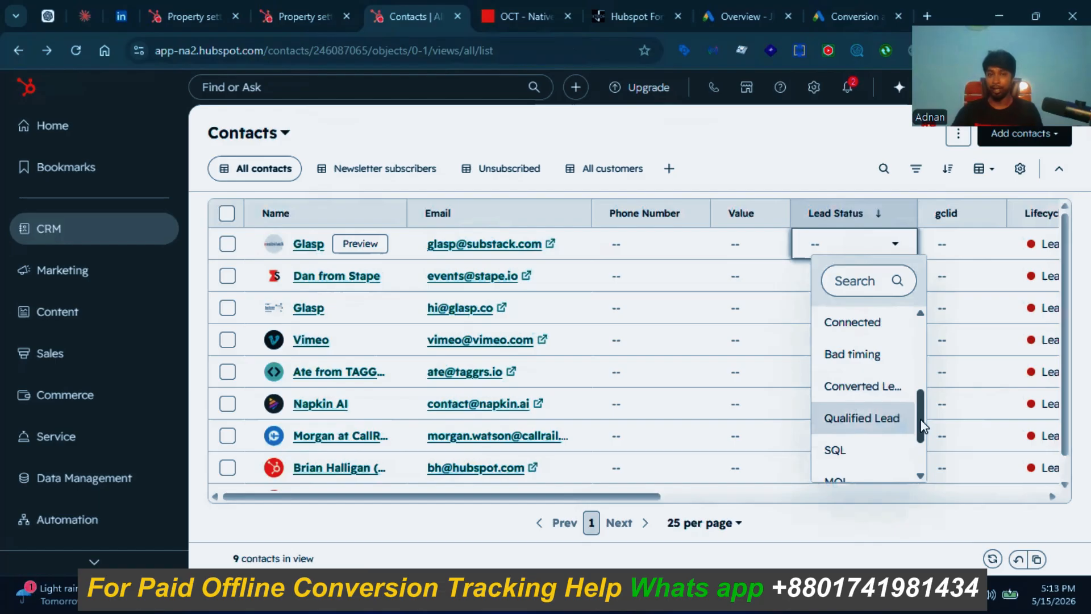
click(518, 16)
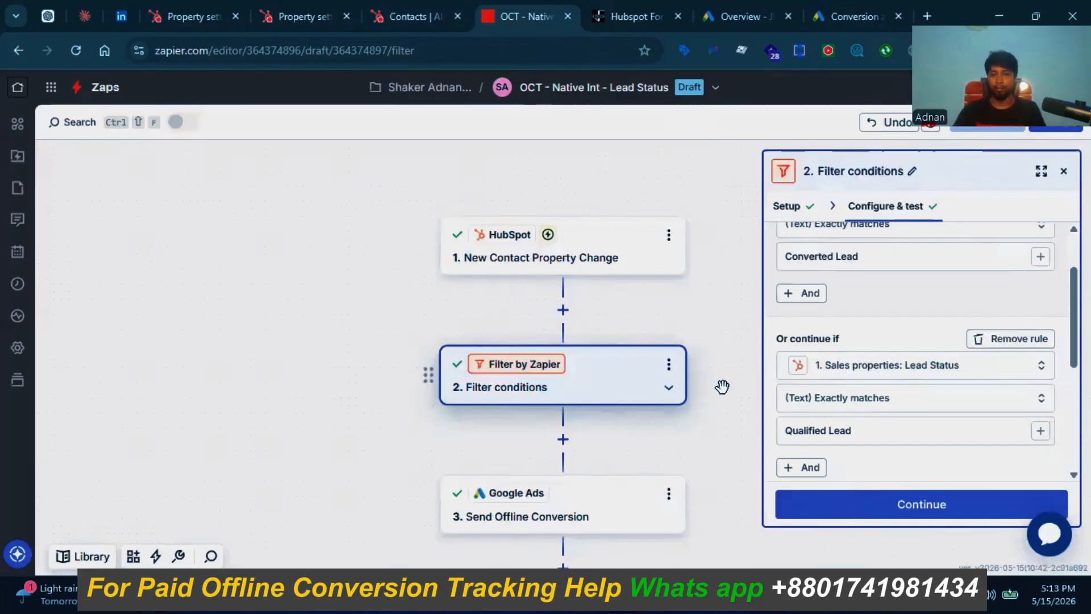
Step: Recheck the filter's Converted Lead / Qualified Lead rules, then return to HubSpot contacts
scroll(860, 320, up, 3)
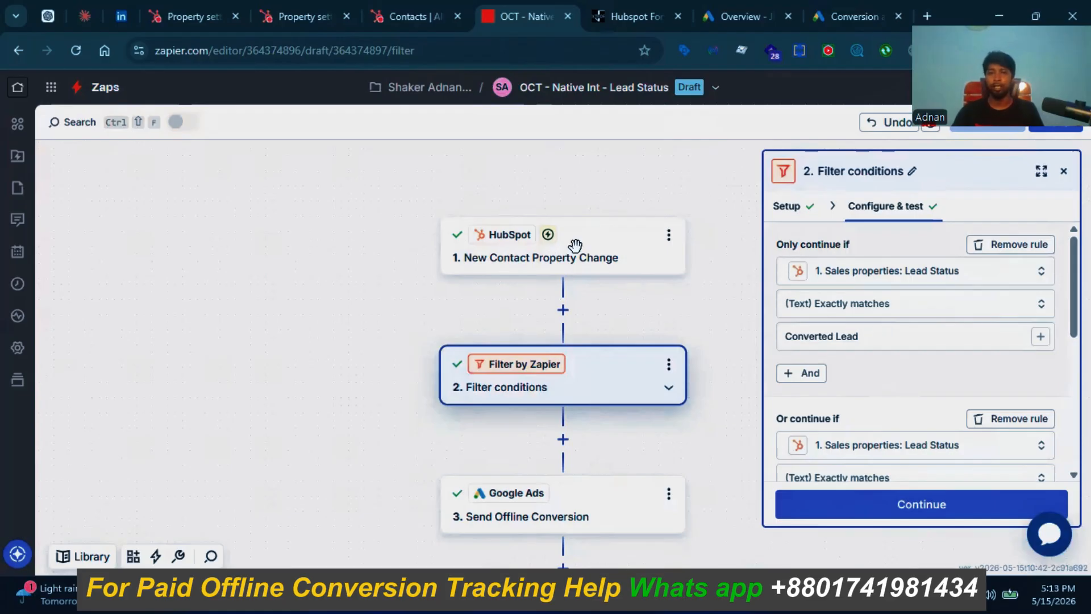
click(396, 21)
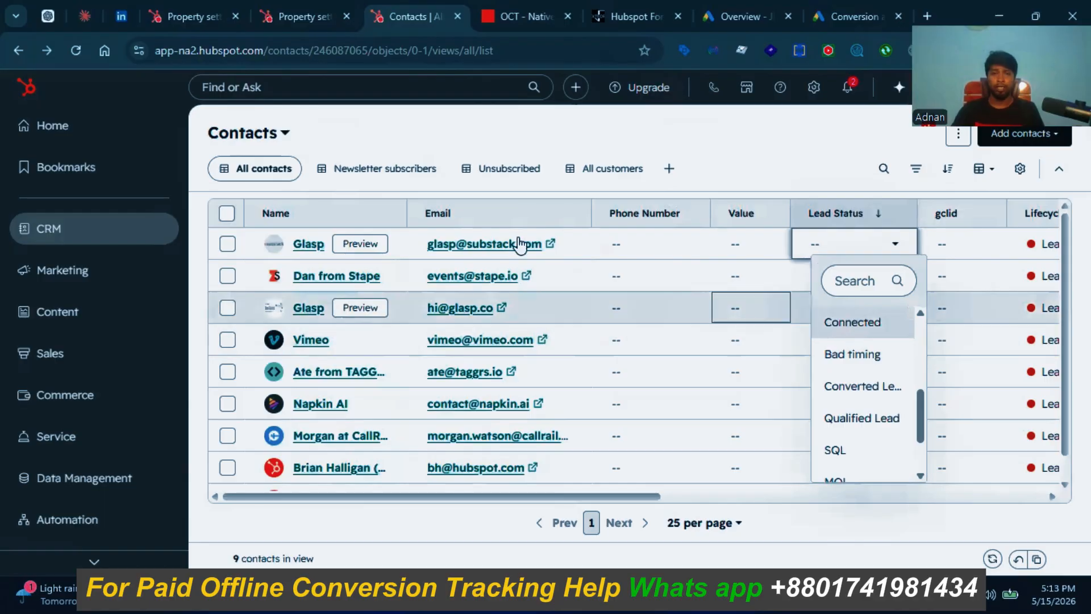
Step: Set the Glasp contact's Lead Status to Converted Lead
click(828, 249)
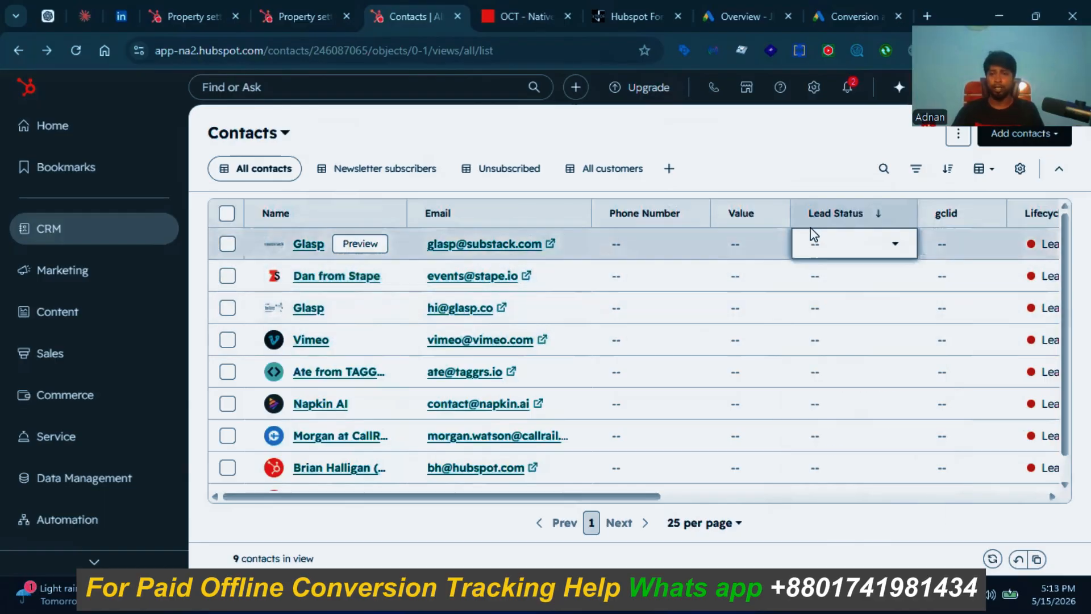
click(823, 245)
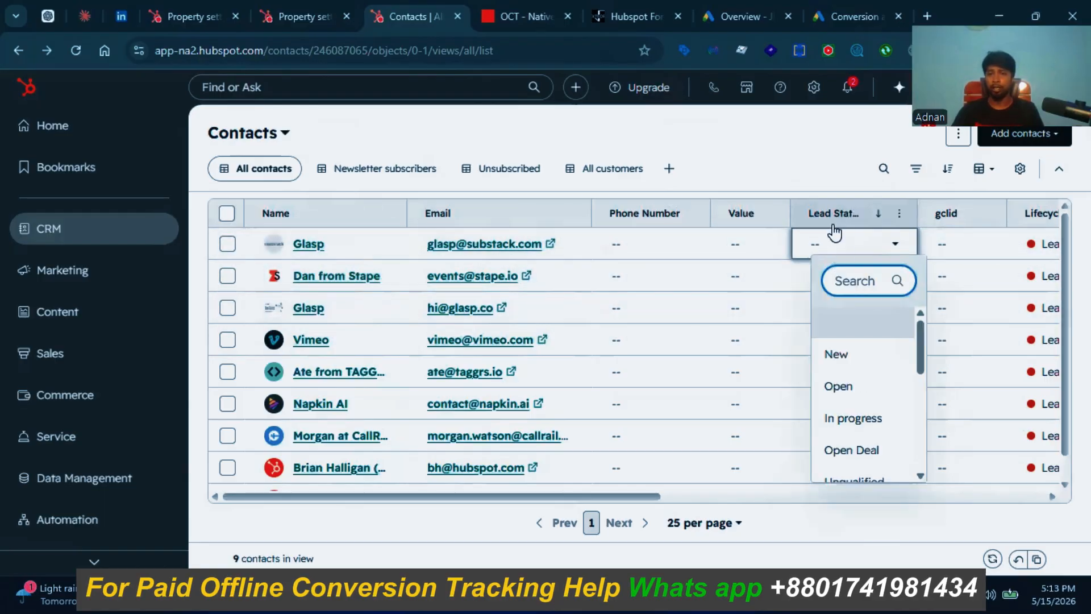
scroll(867, 434, down, 3)
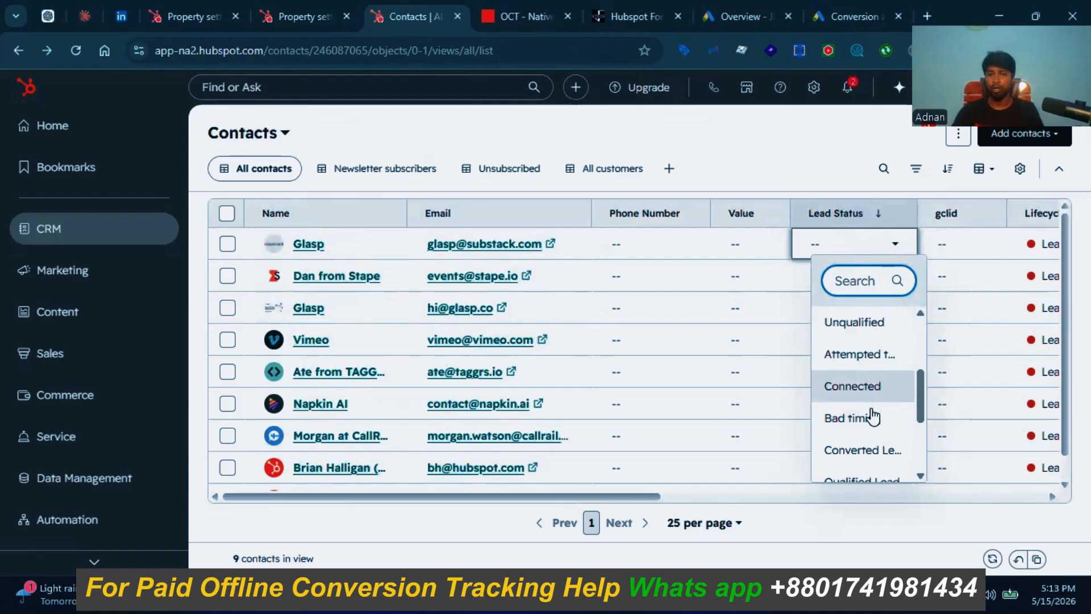
scroll(869, 433, down, 2)
click(861, 370)
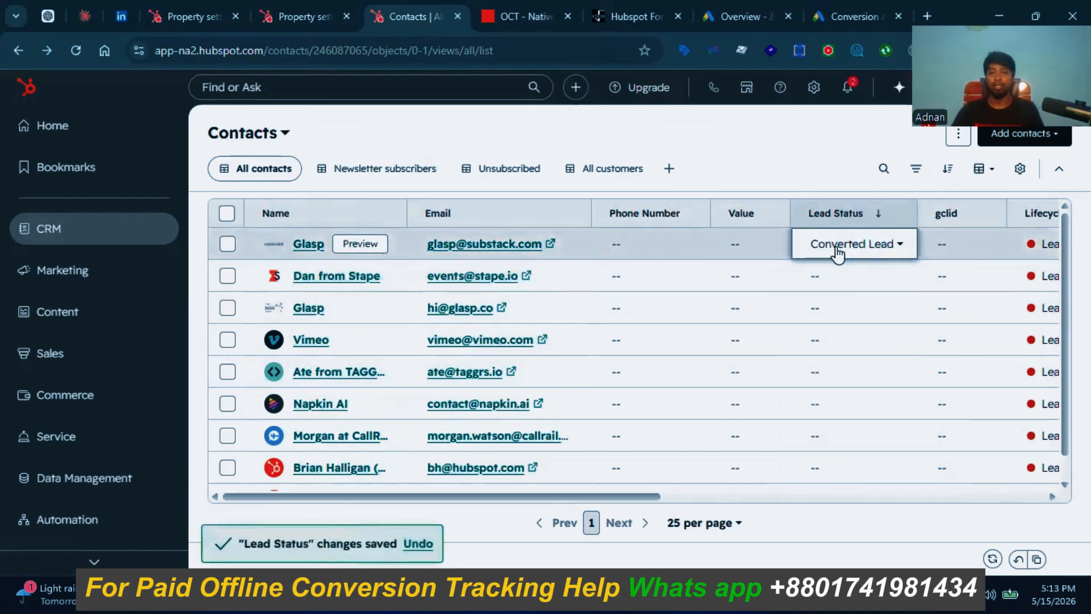
Step: Change Glasp's Lead Status again, this time to Qualified Lead
click(882, 255)
scroll(868, 353, down, 1)
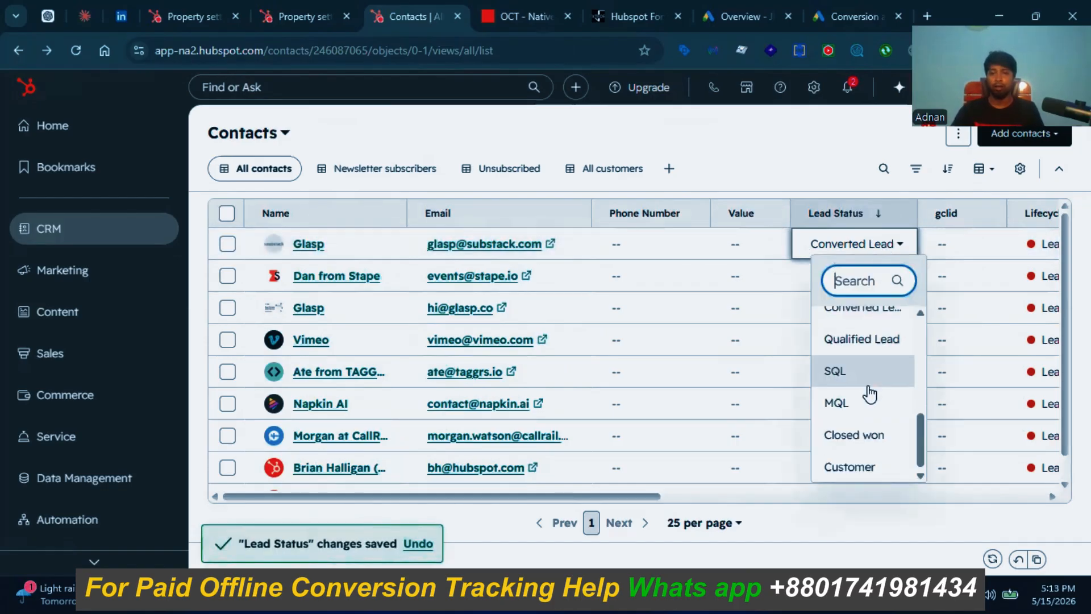
click(863, 341)
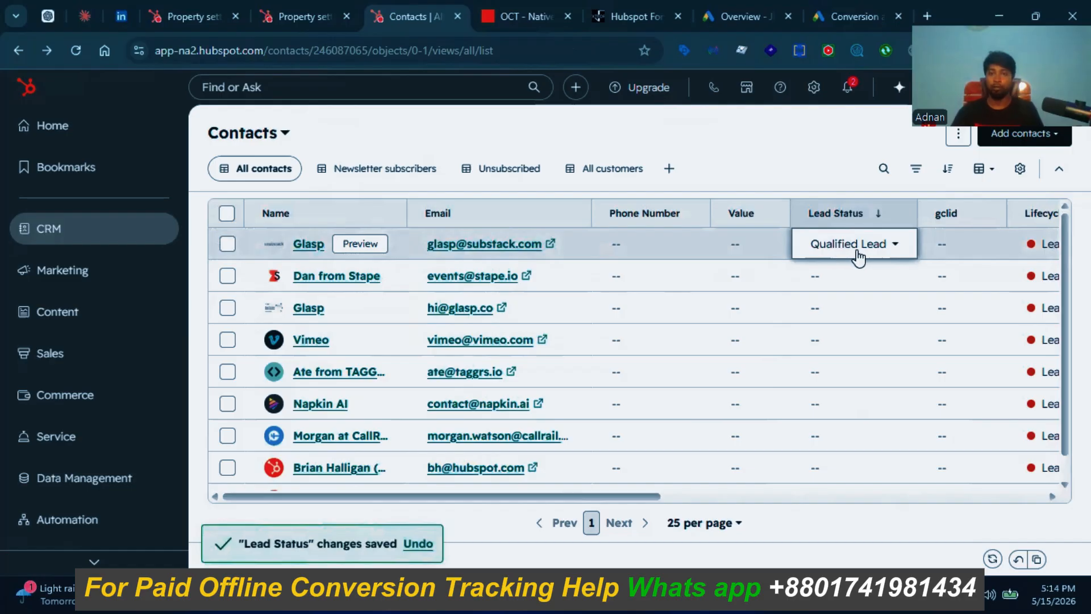
click(519, 16)
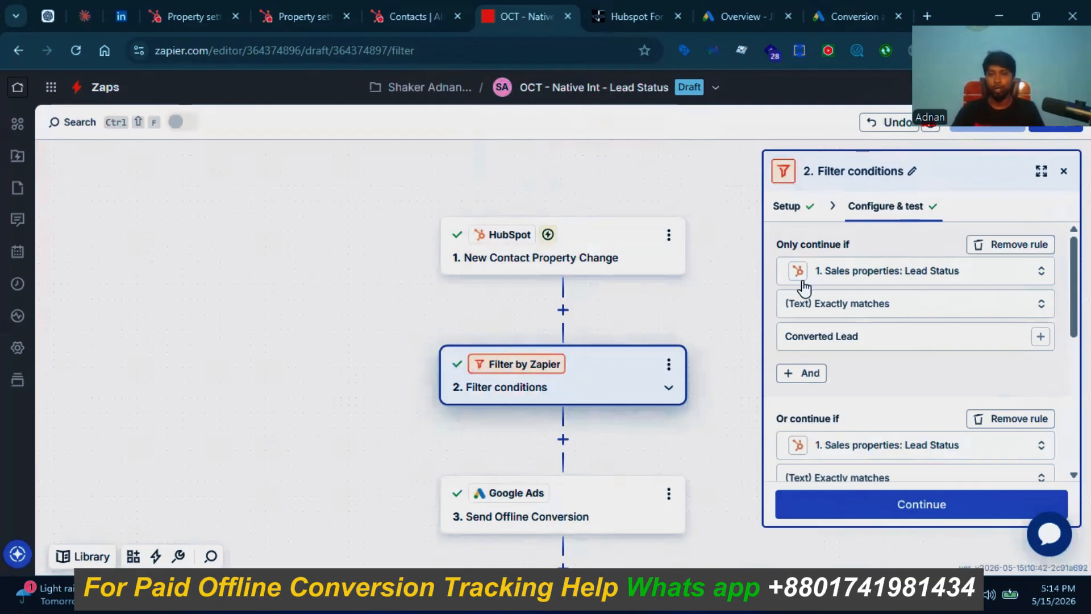
Step: Confirm the filter test reports 'Your zap would have continued'
scroll(832, 284, down, 2)
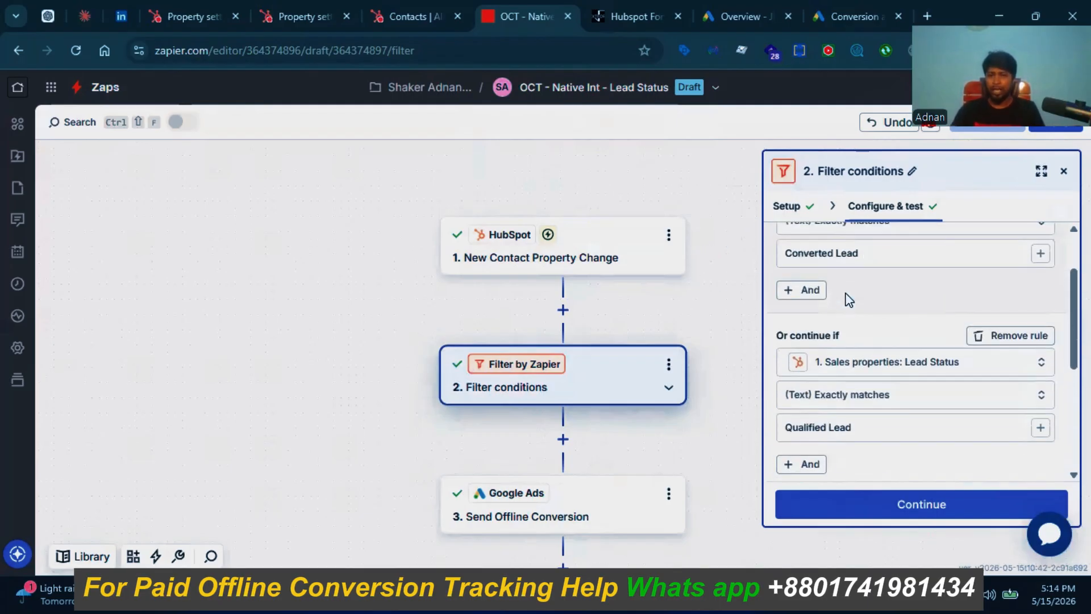
scroll(847, 297, up, 2)
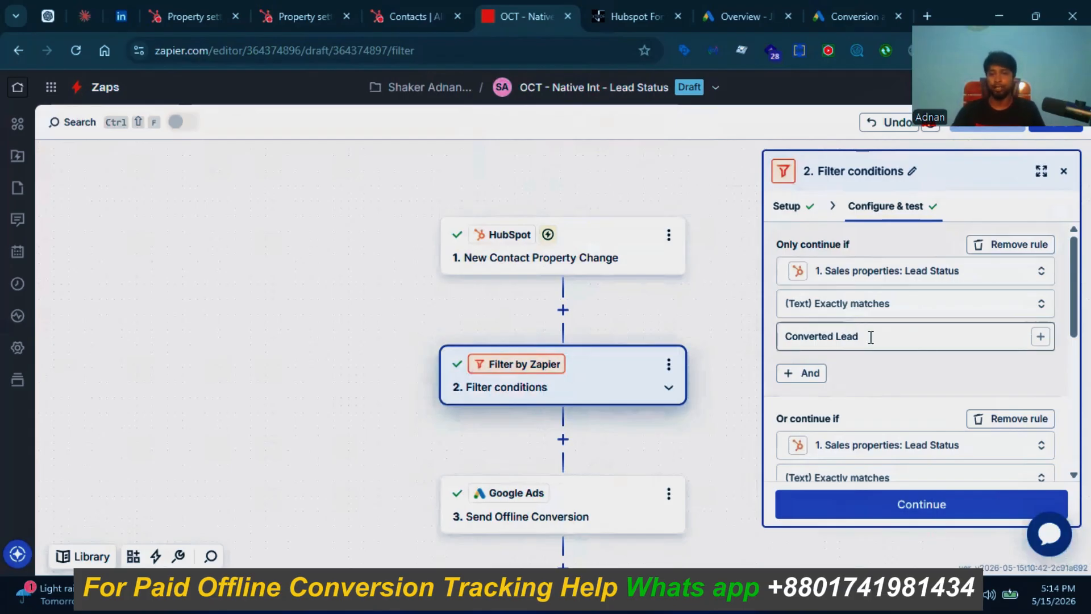
scroll(871, 337, down, 2)
scroll(867, 318, down, 2)
scroll(867, 329, up, 2)
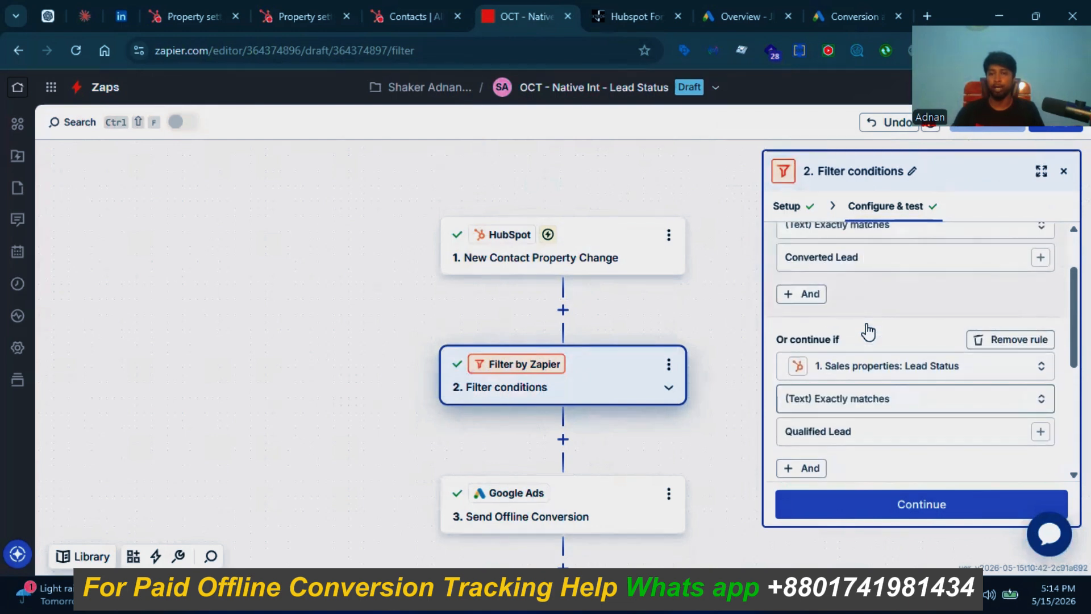
scroll(865, 332, down, 2)
scroll(868, 340, up, 4)
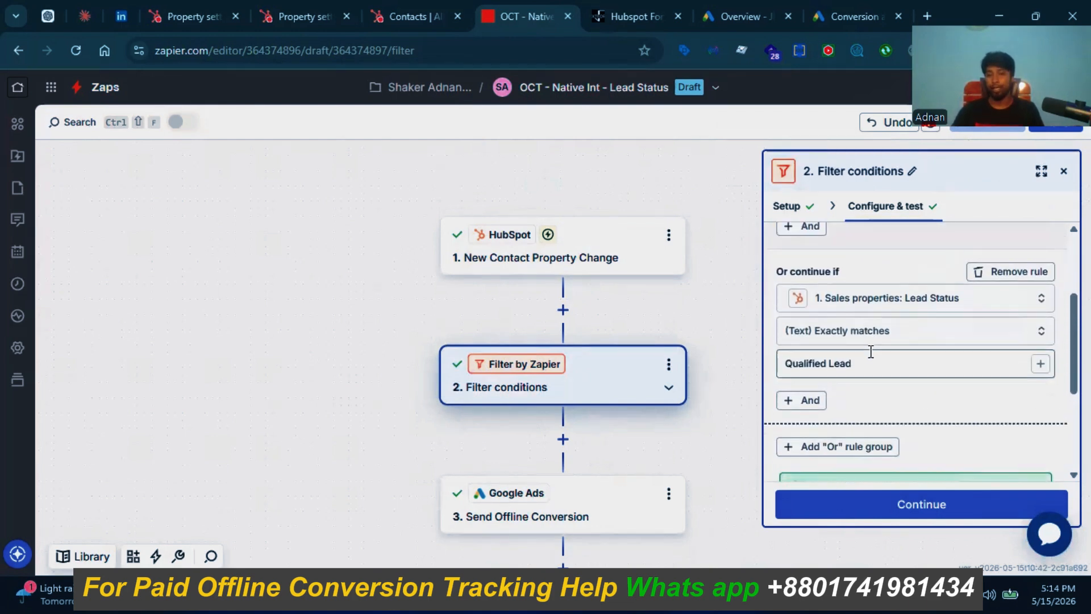
scroll(871, 349, down, 2)
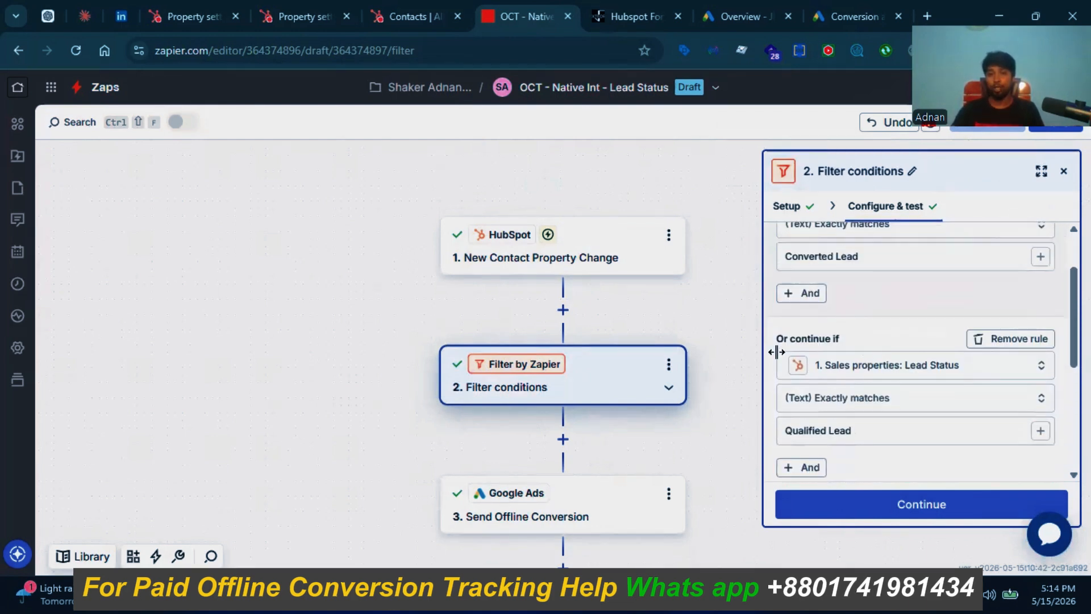
scroll(850, 336, up, 2)
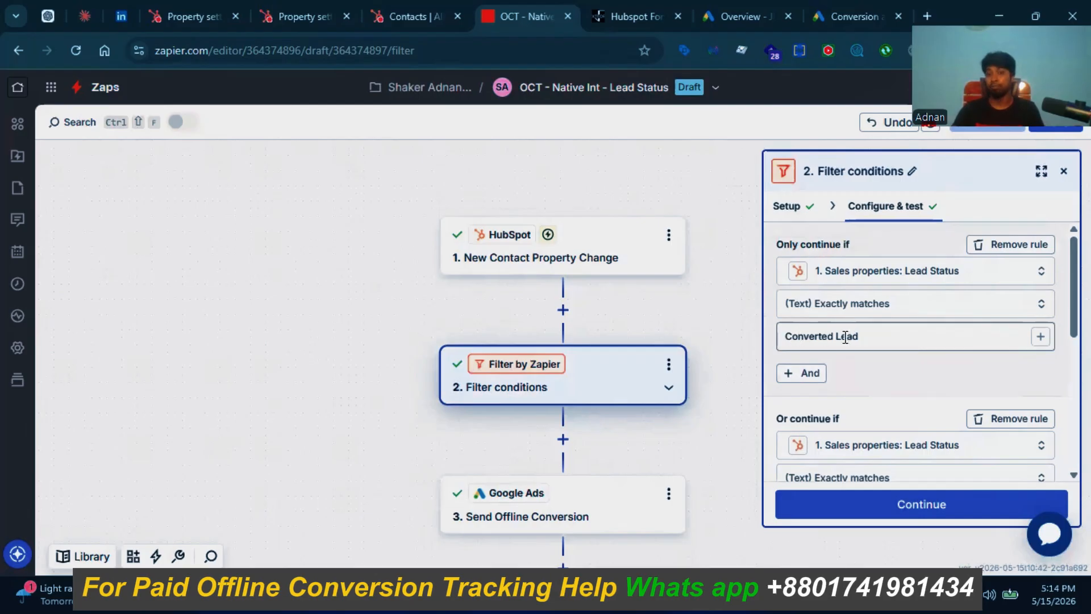
scroll(843, 323, down, 4)
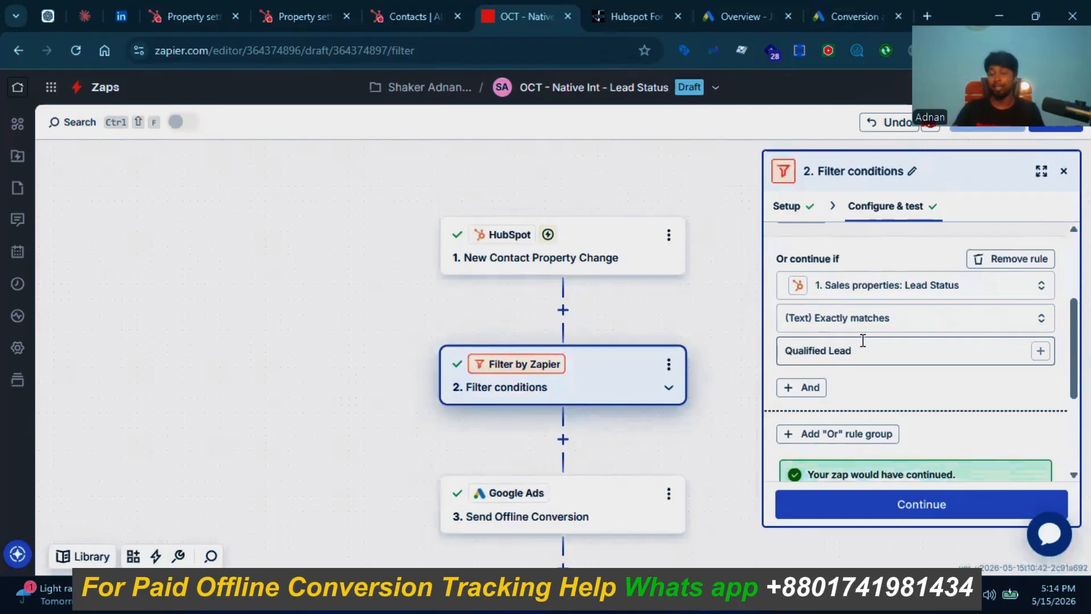
scroll(864, 341, up, 3)
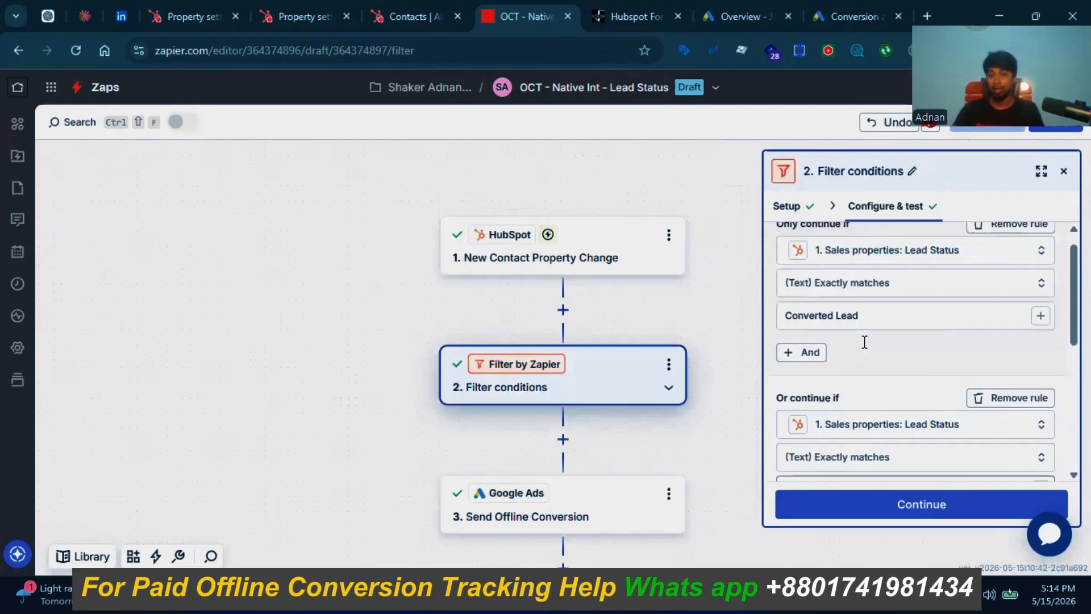
scroll(864, 343, down, 2)
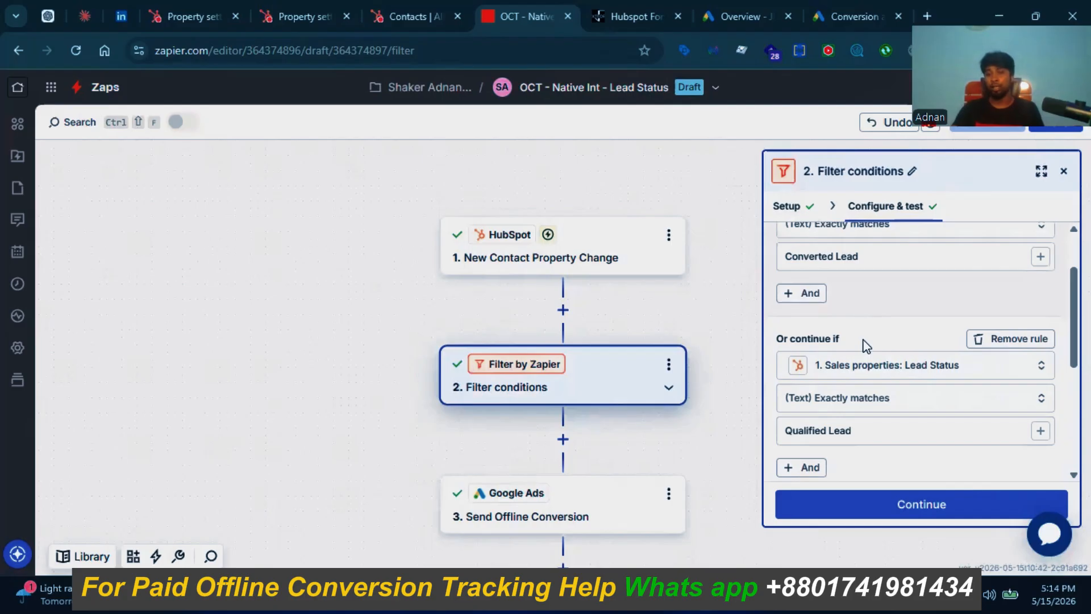
scroll(864, 344, down, 2)
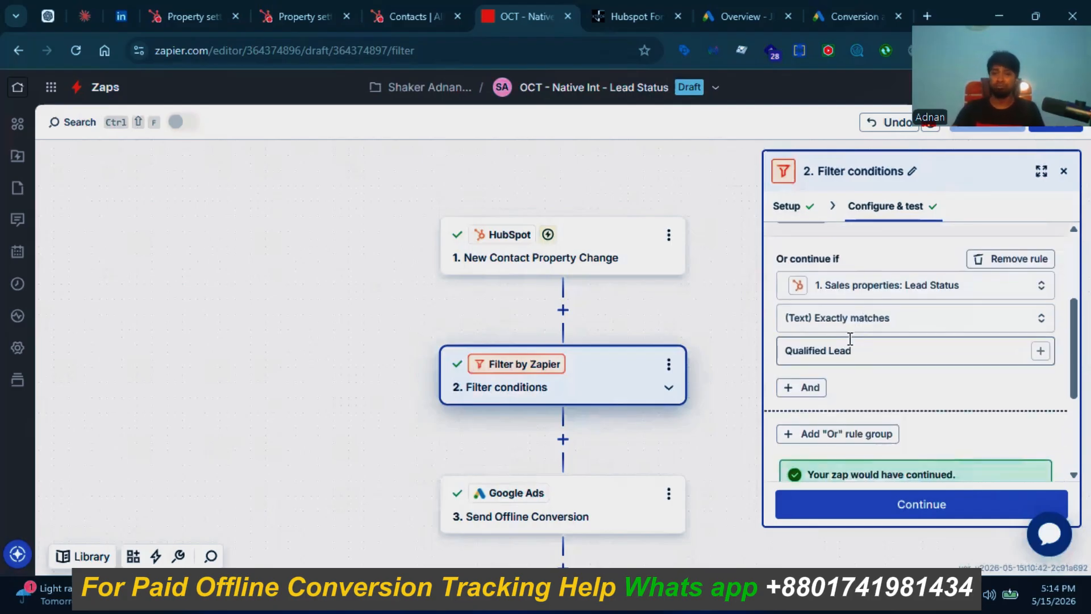
scroll(850, 338, up, 2)
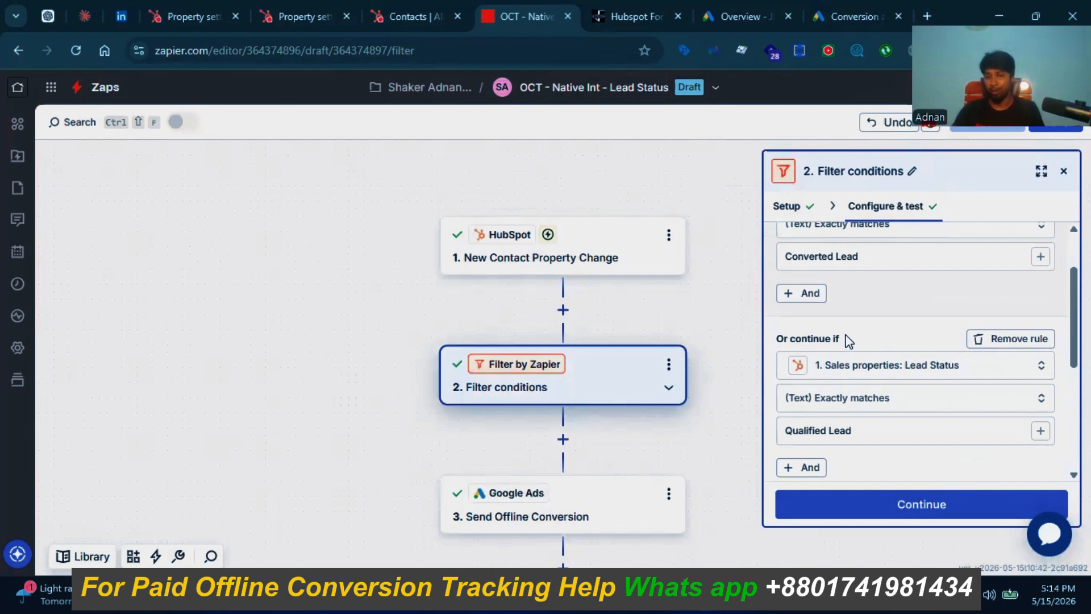
scroll(846, 338, up, 2)
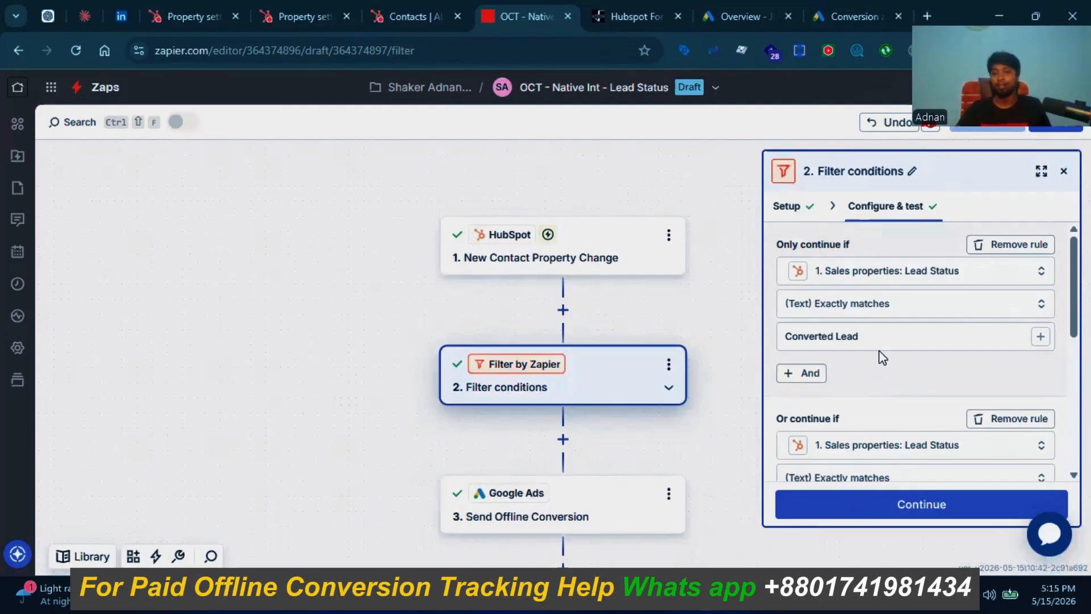
scroll(883, 339, down, 3)
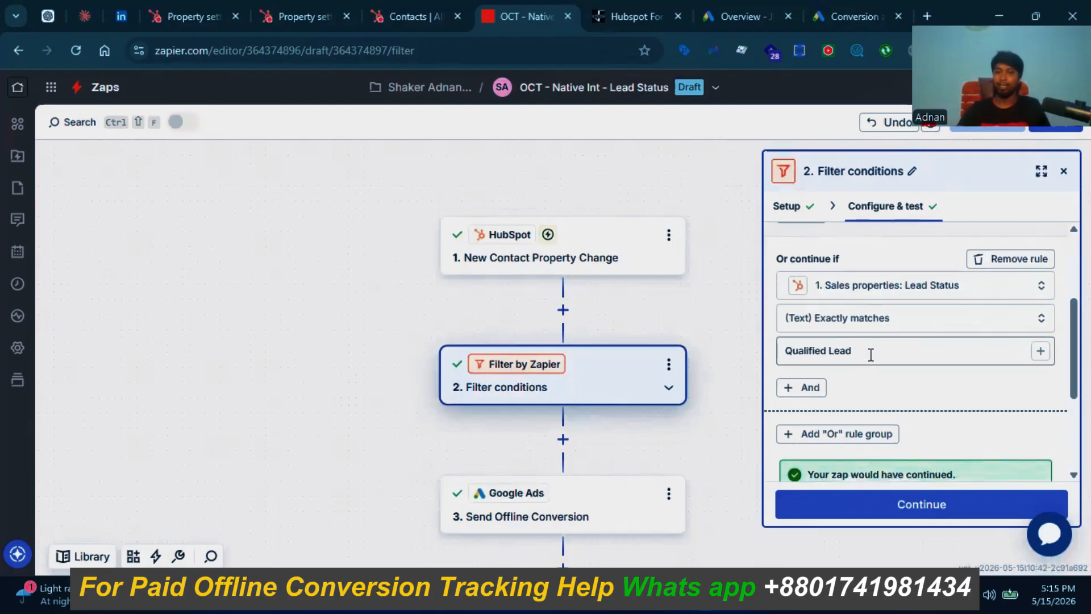
scroll(870, 354, up, 3)
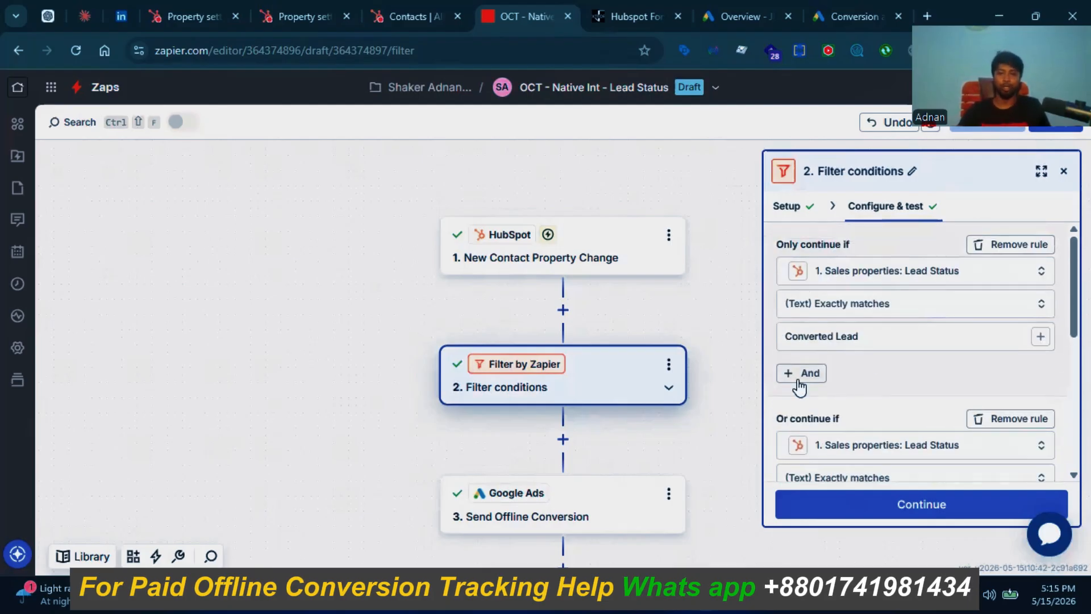
scroll(633, 365, down, 3)
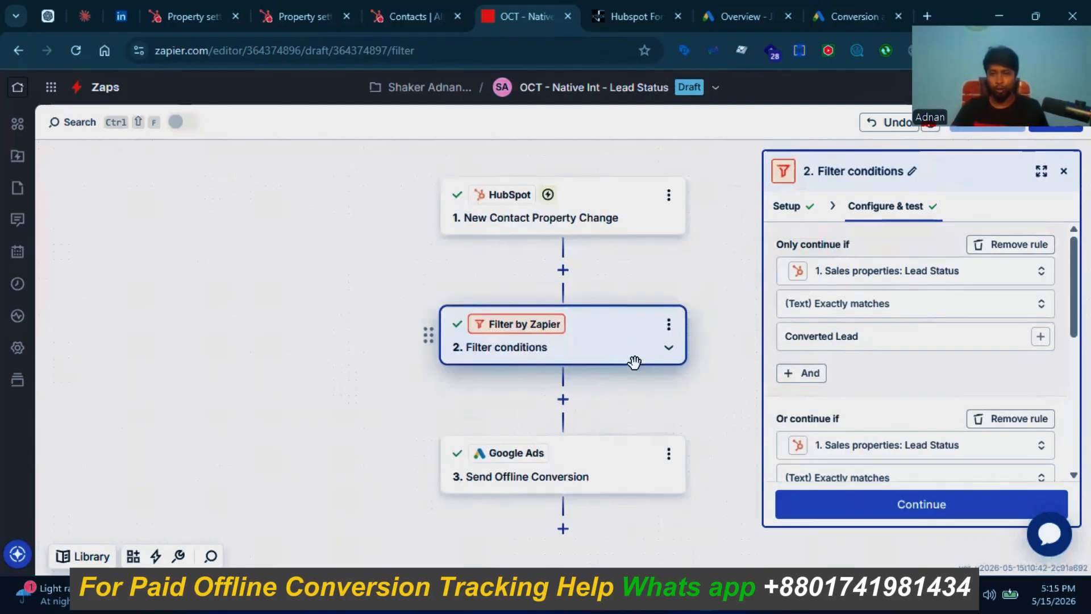
Step: Continue to the Google Ads Send Offline Conversion step
click(877, 502)
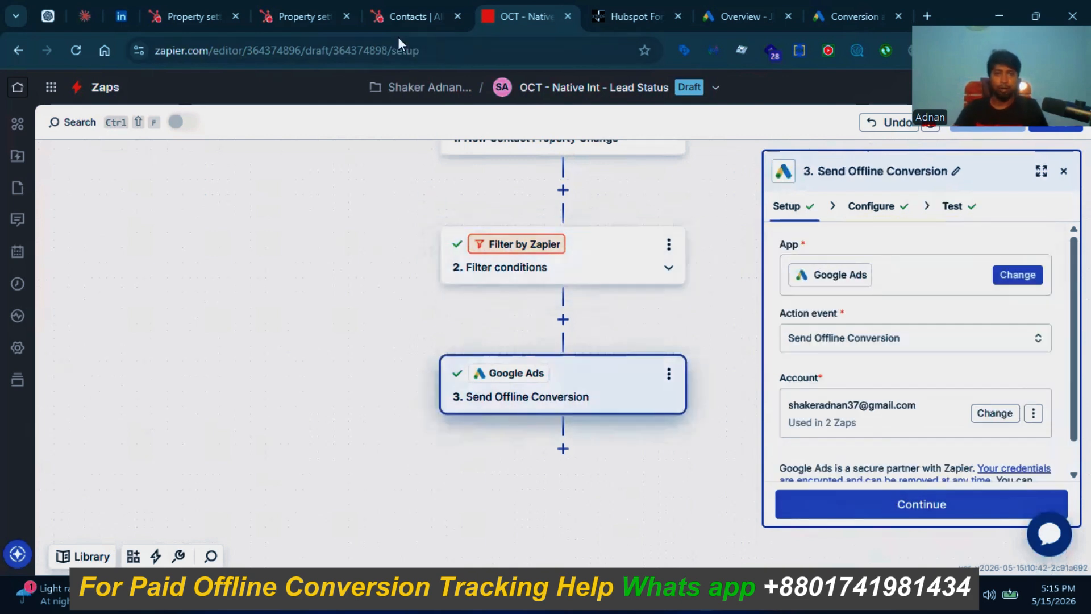
scroll(604, 297, up, 3)
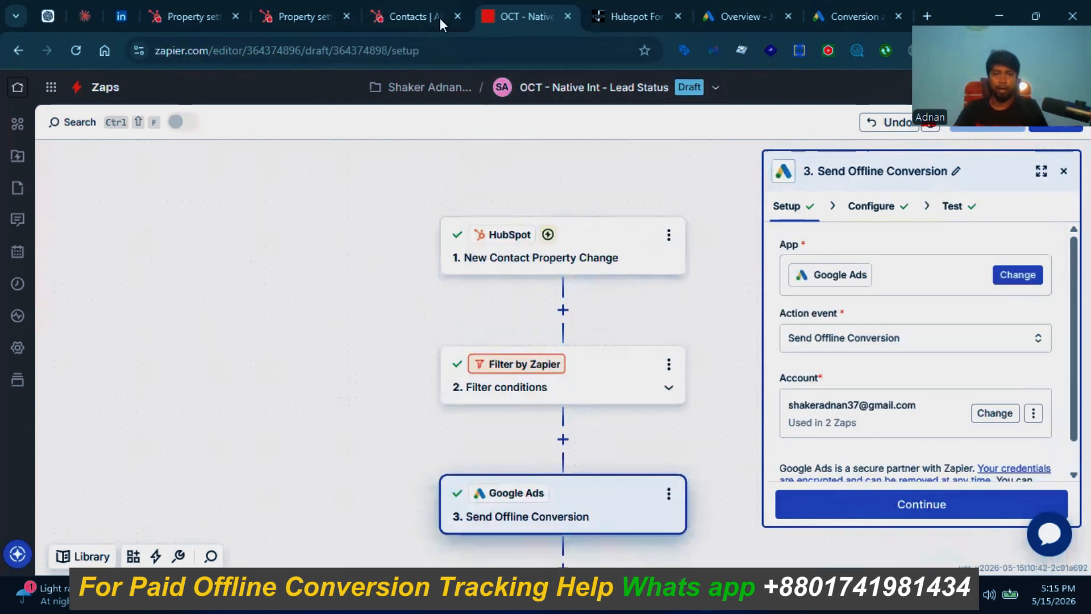
click(421, 12)
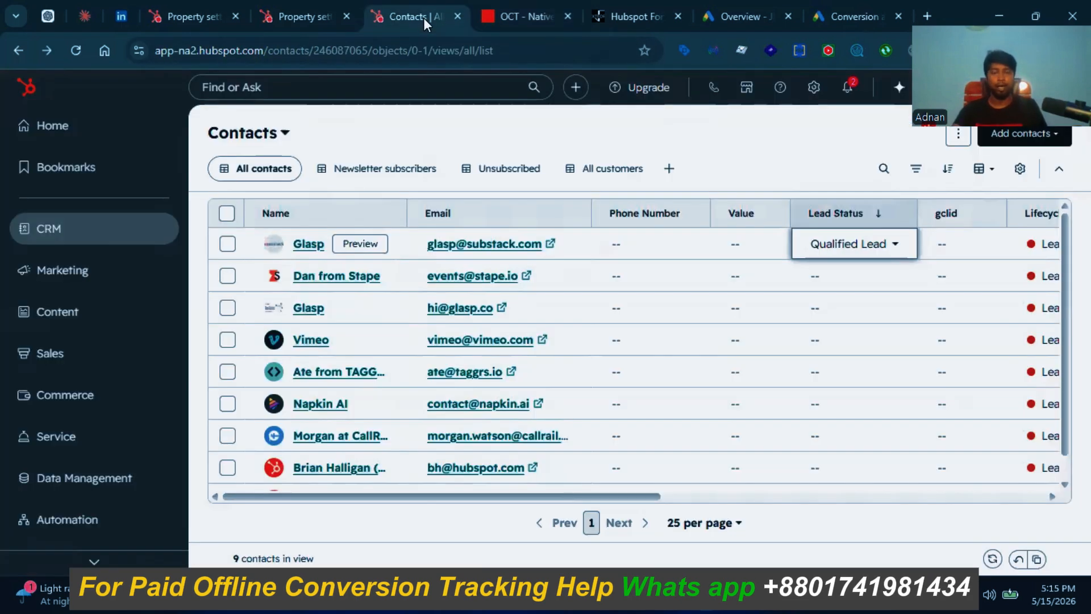
Step: On the nextforg.com HubSpot form, fill in the test contact's first and last name
click(622, 14)
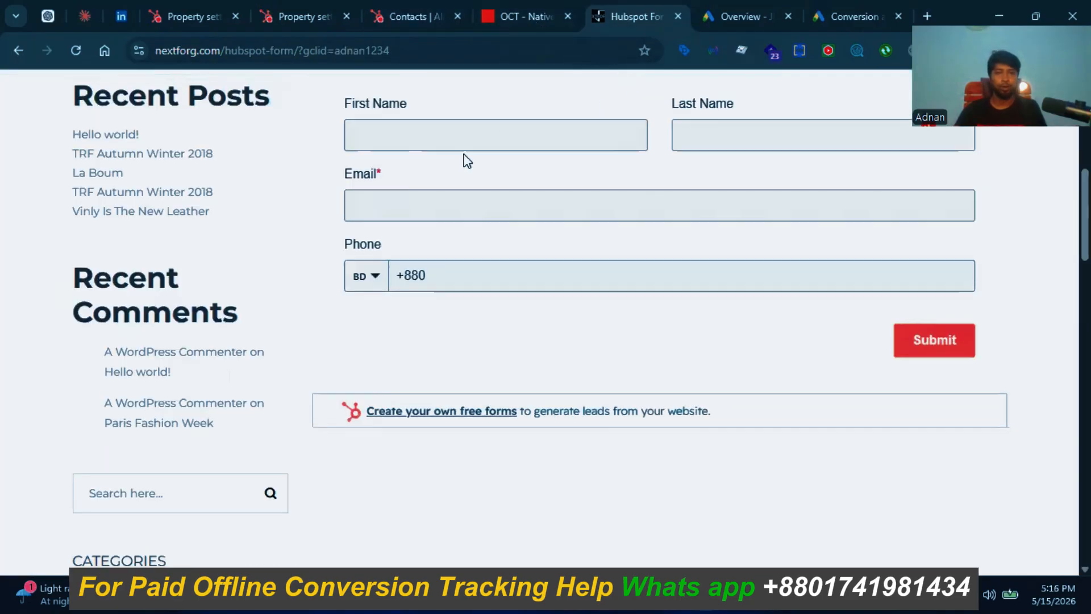
scroll(462, 160, up, 2)
drag(392, 50, 333, 53)
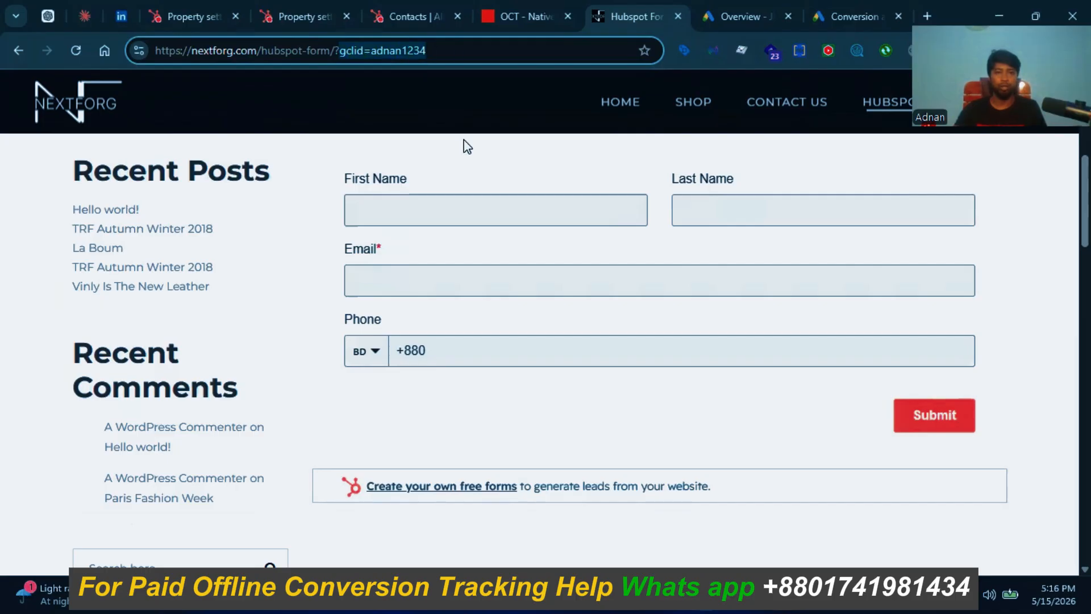
click(411, 211)
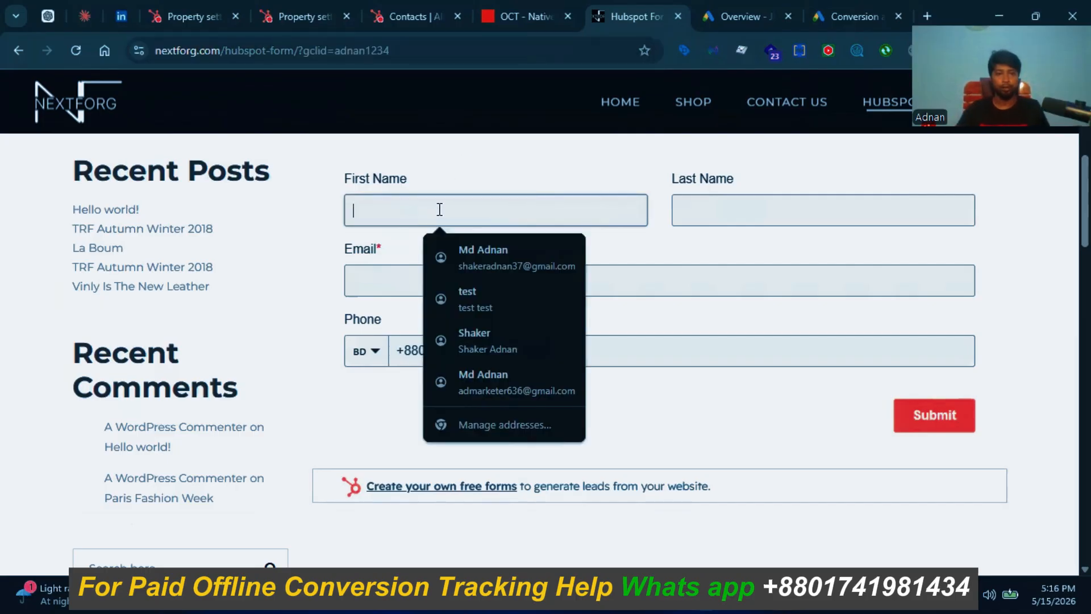
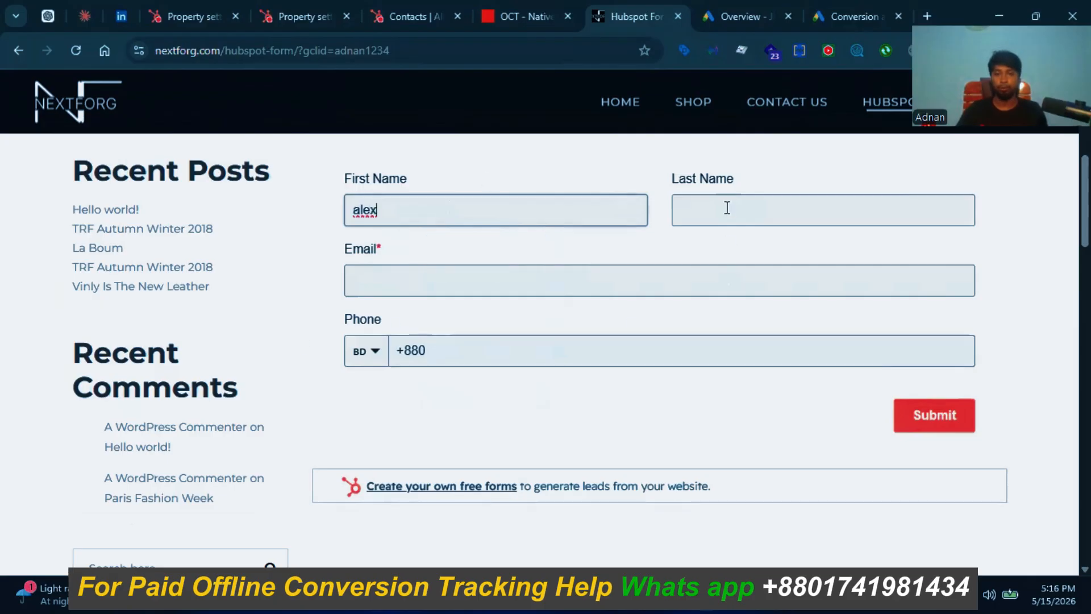
click(727, 206)
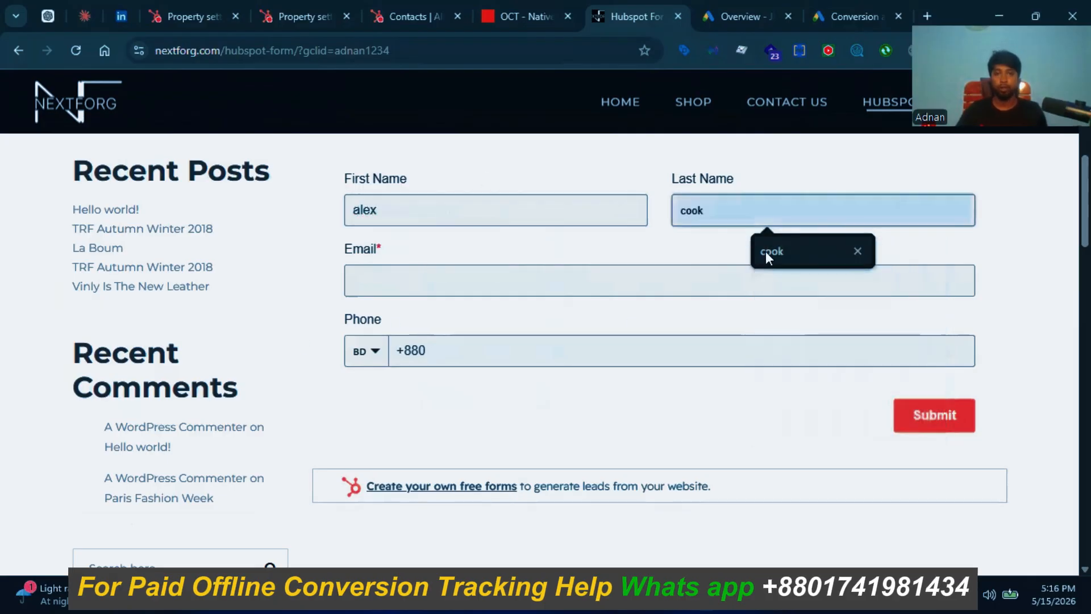
click(766, 252)
text(a)
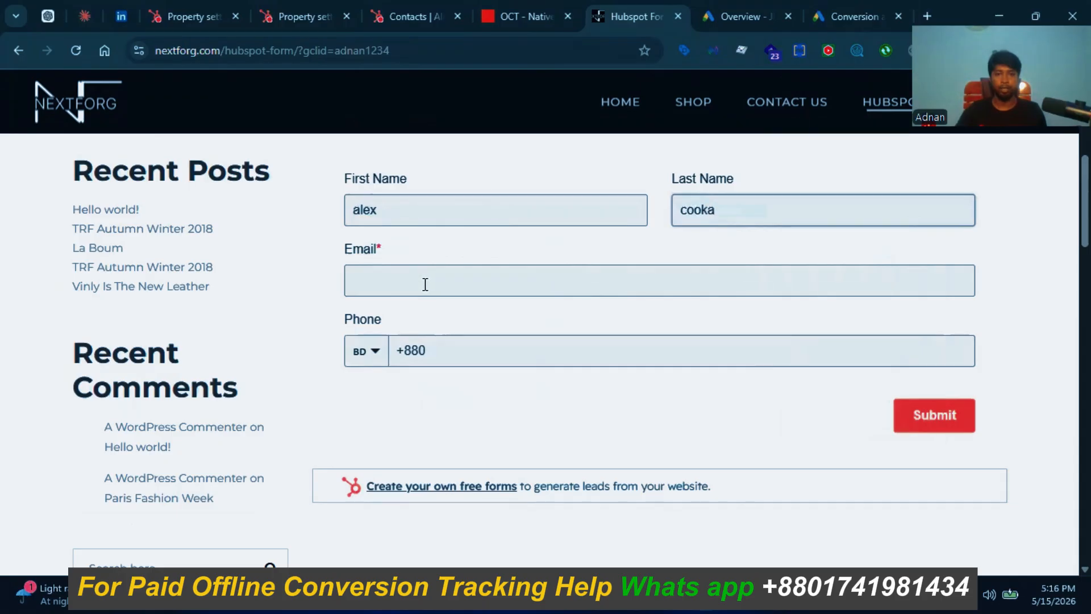
Step: Fill the email and phone fields from autofill suggestions and submit the form
click(431, 284)
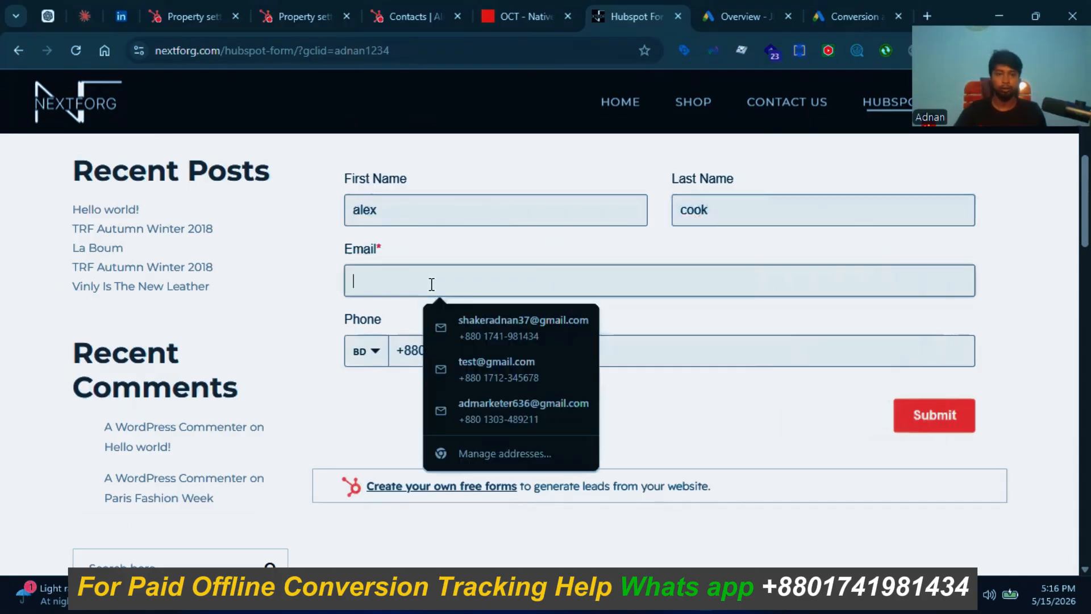
text(a)
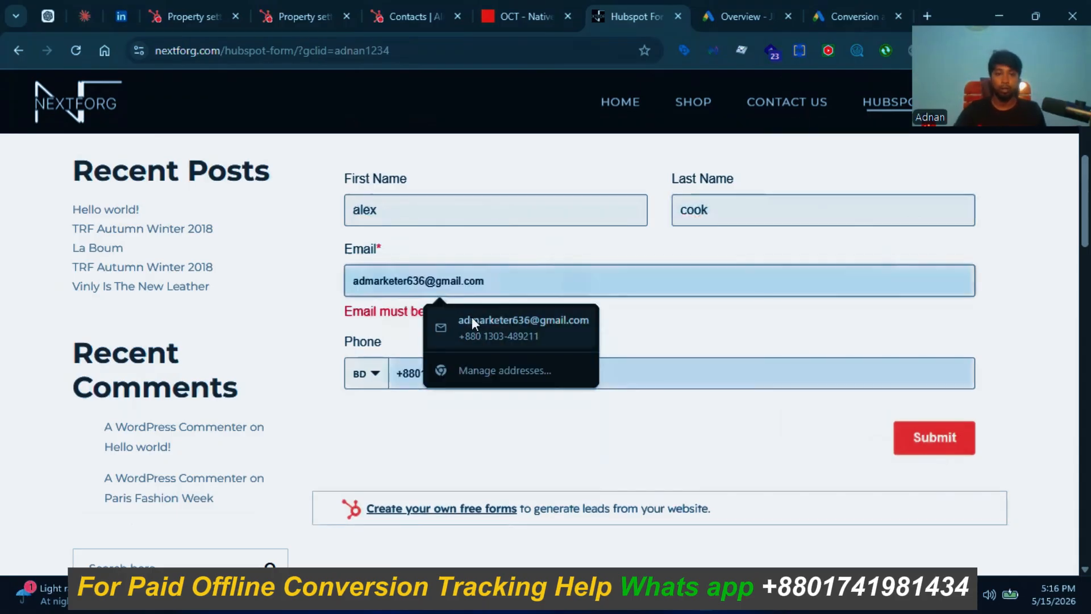
text(le)
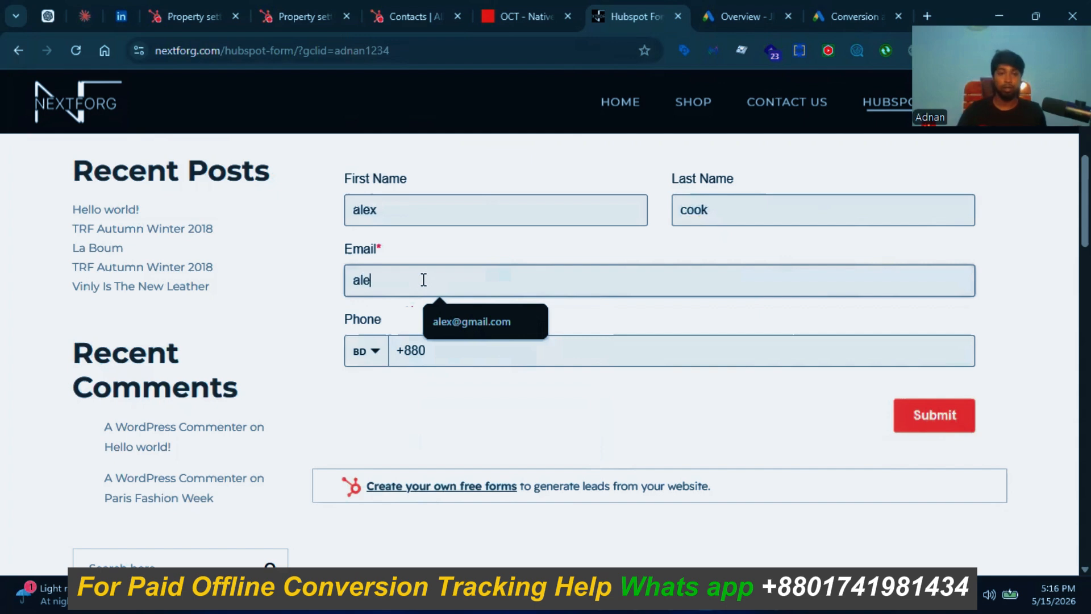
click(492, 317)
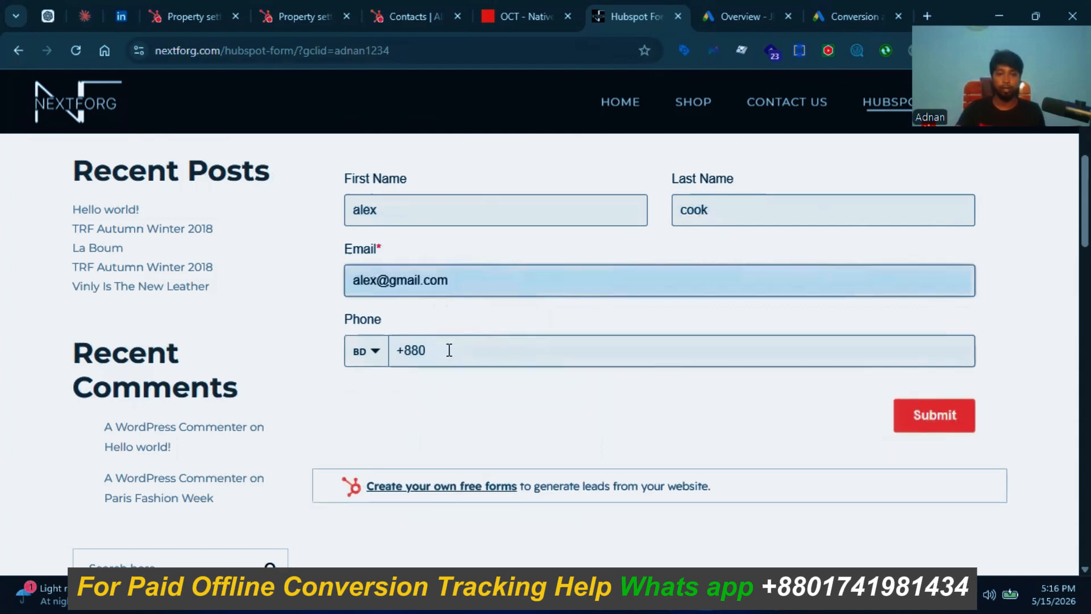
click(448, 349)
click(523, 423)
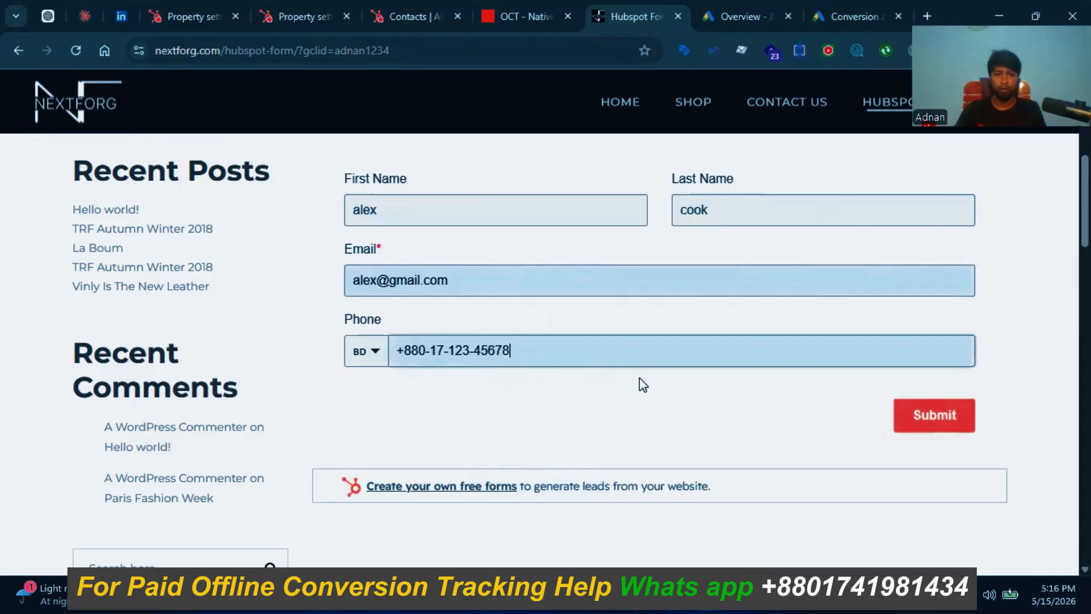
scroll(639, 384, down, 2)
scroll(637, 386, up, 2)
click(945, 410)
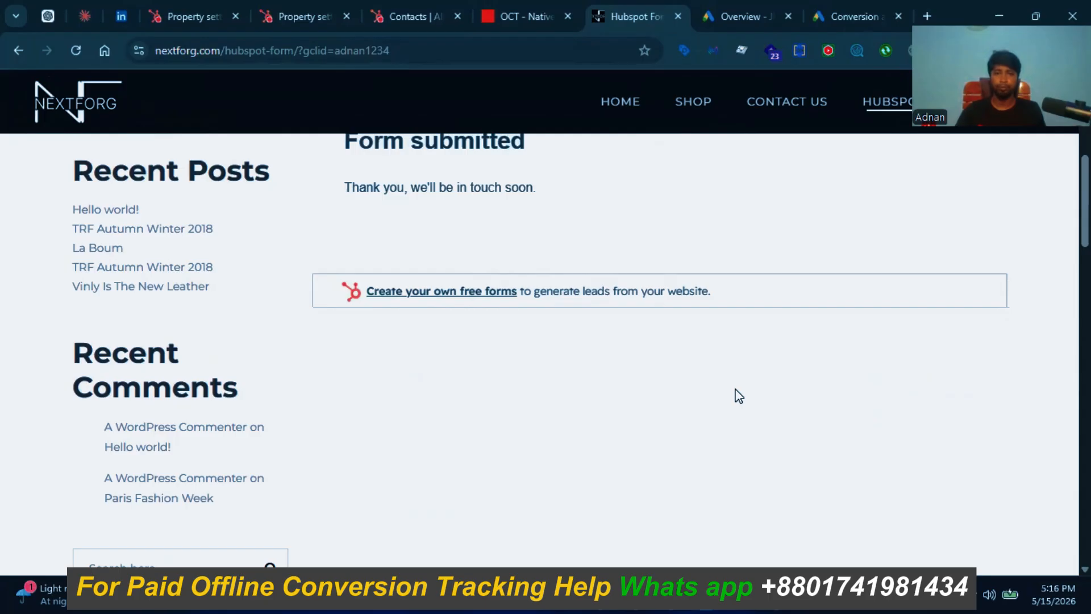
Step: Reload the HubSpot contacts list so the newly submitted test contact shows up
click(404, 23)
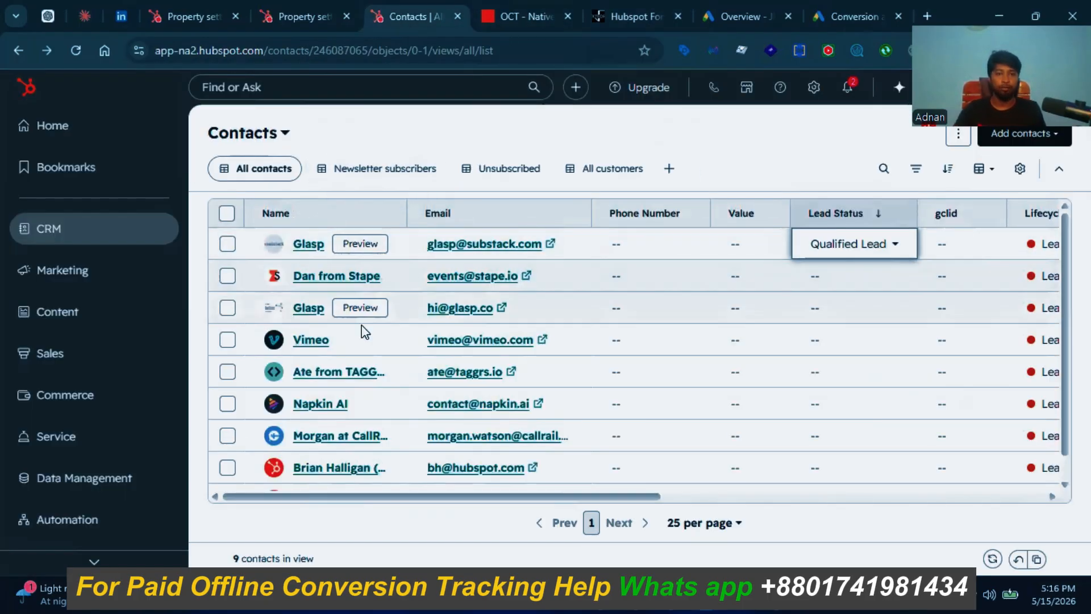
click(74, 48)
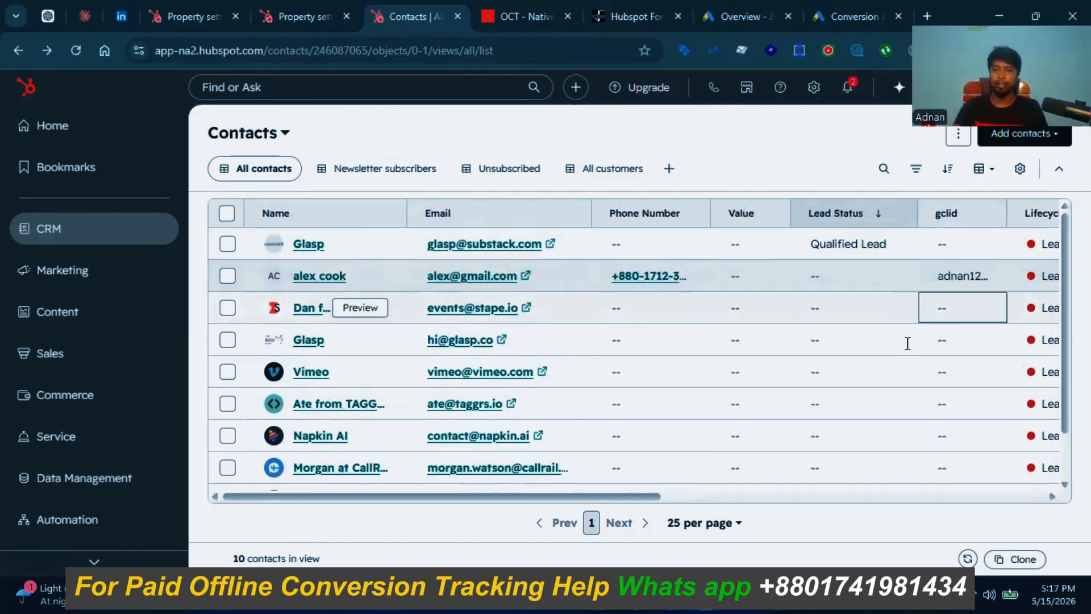
Step: Open the HubSpot trigger step's Test tab and find new records
click(527, 14)
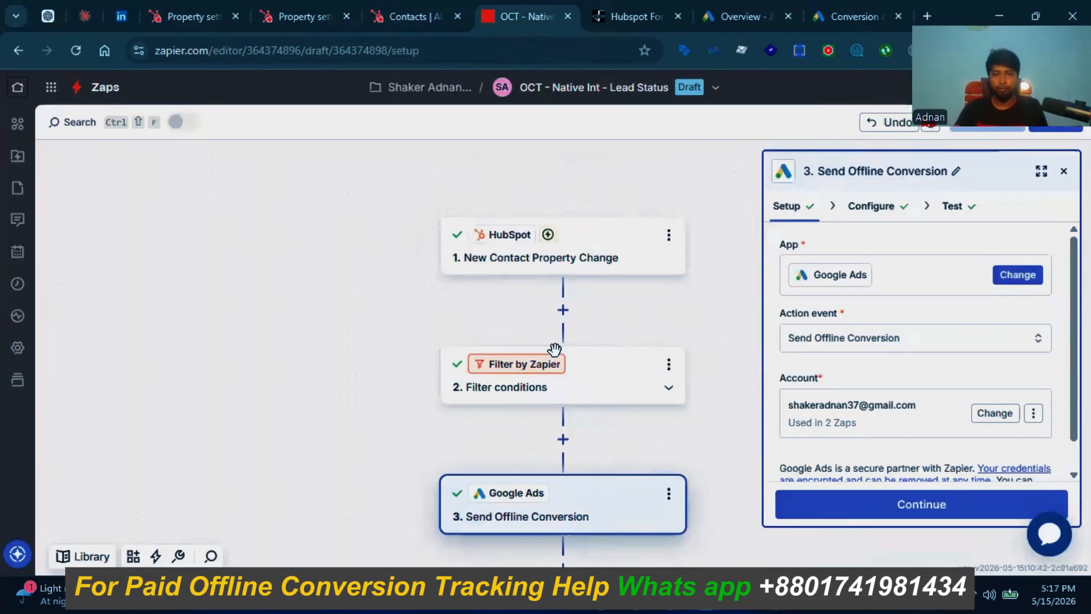
scroll(748, 421, up, 3)
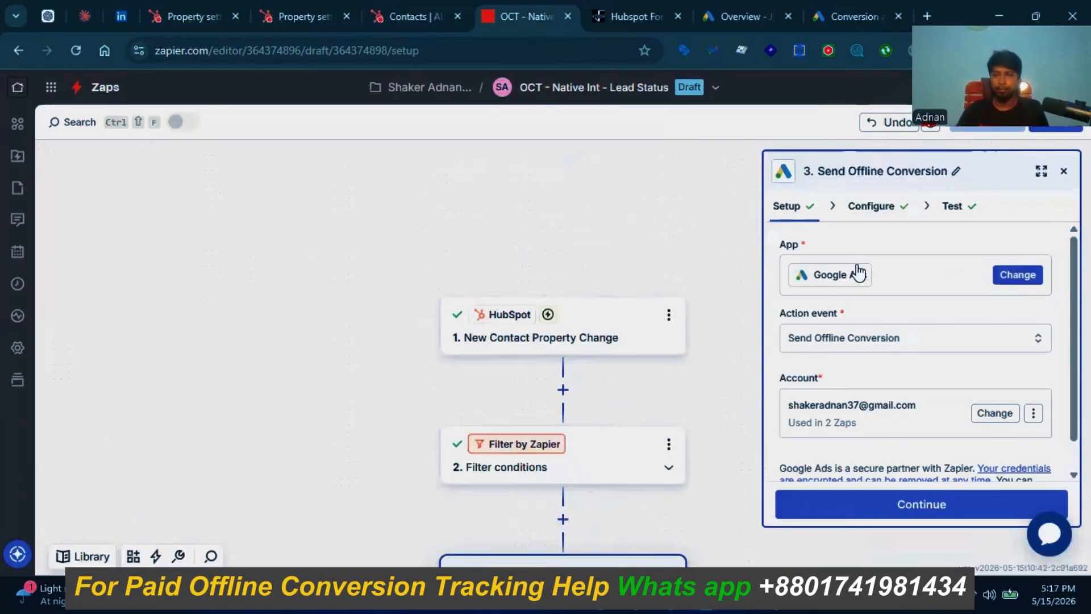
click(504, 340)
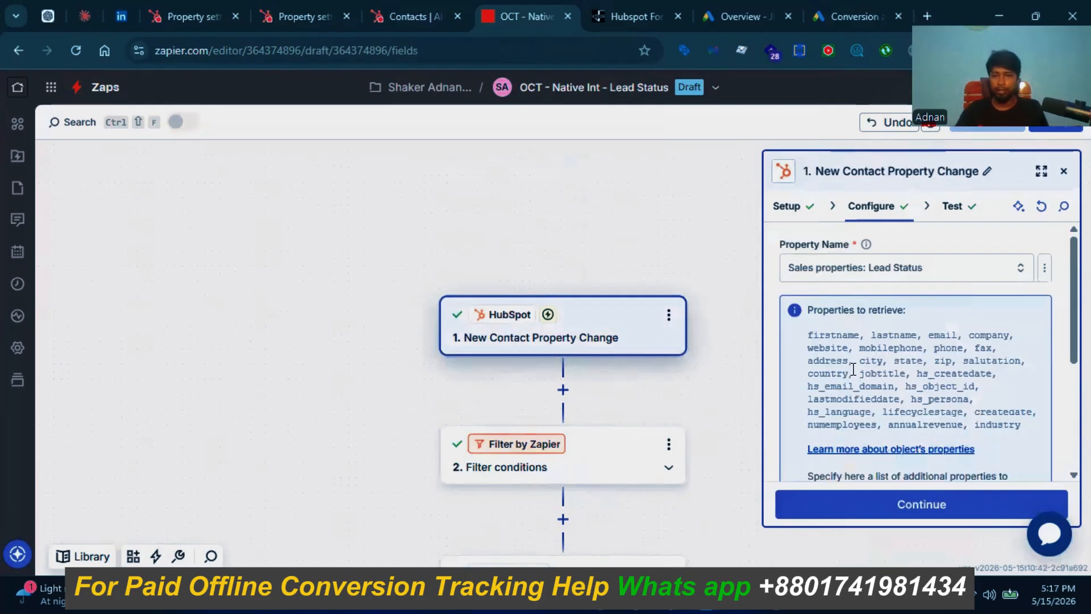
scroll(853, 369, down, 3)
click(952, 206)
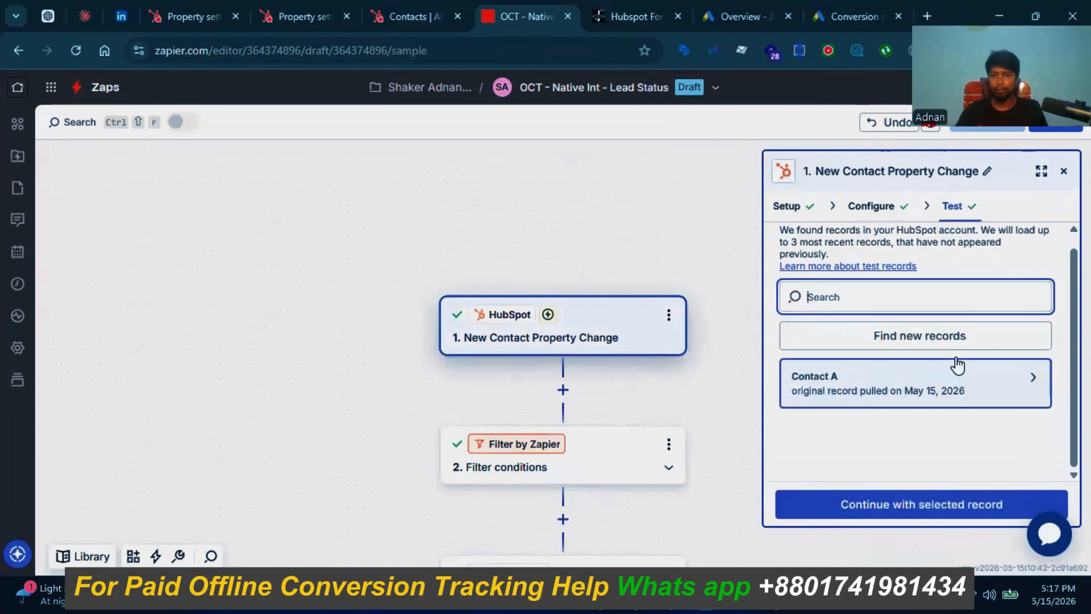
click(914, 348)
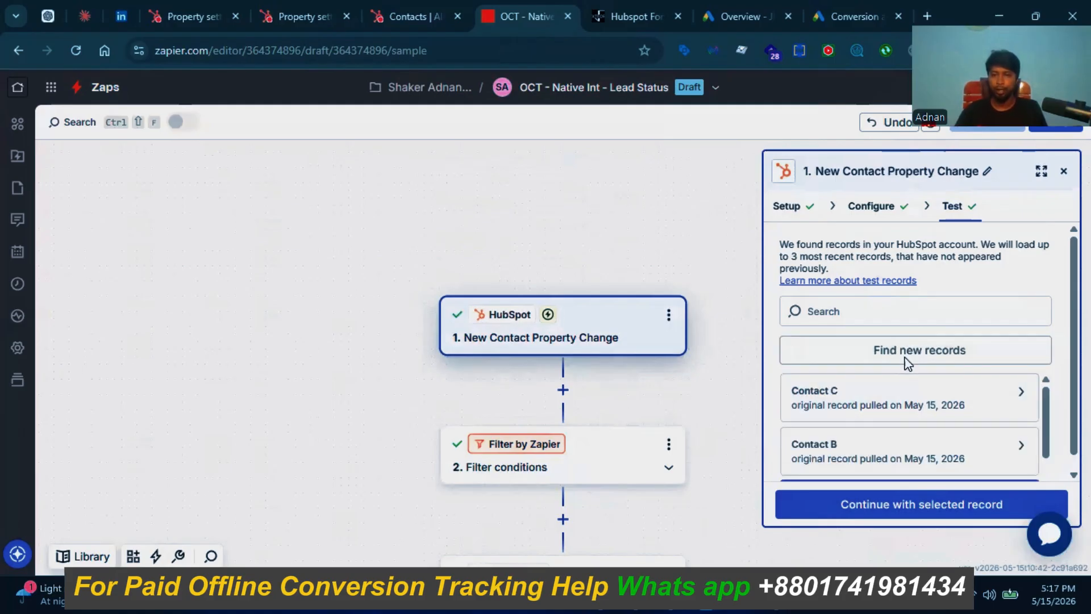
Step: Preview Contacts C and B, then fetch newer records until Contacts E and D appear
scroll(908, 363, down, 1)
click(854, 392)
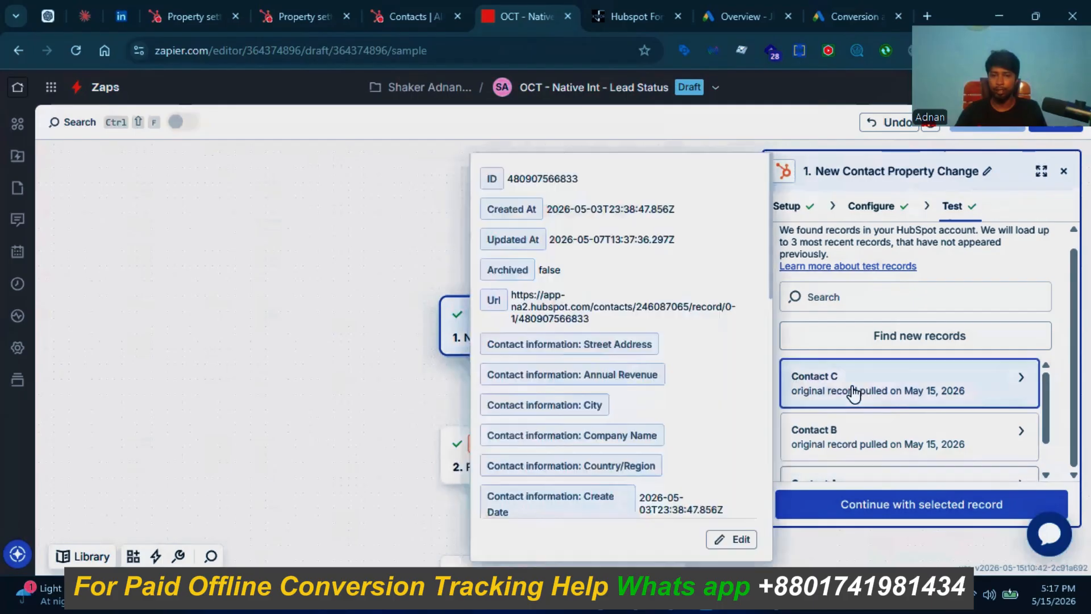
scroll(665, 361, down, 2)
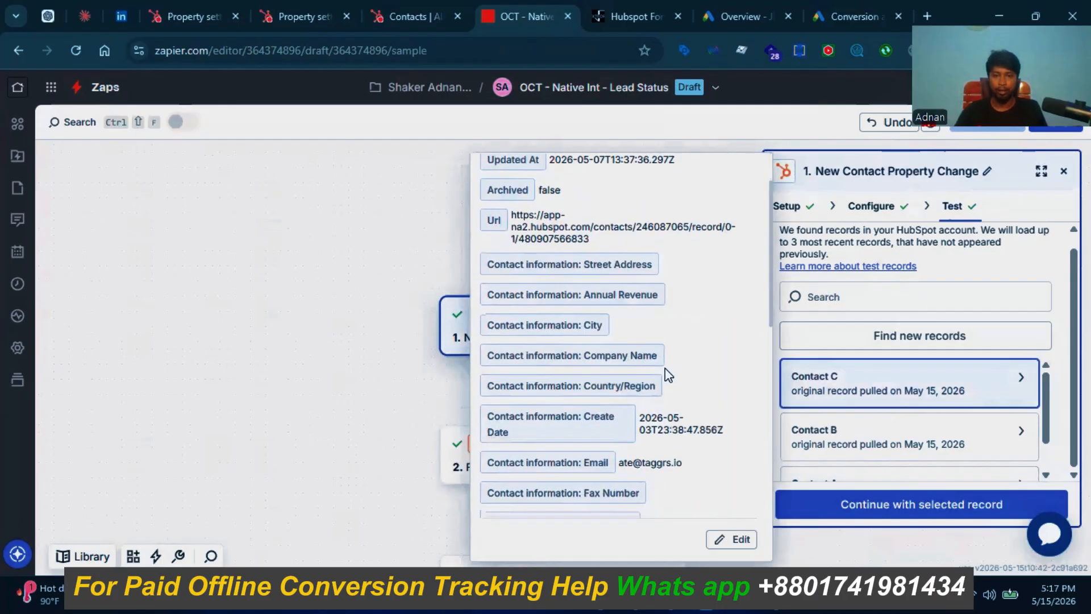
scroll(665, 365, up, 1)
scroll(665, 364, down, 4)
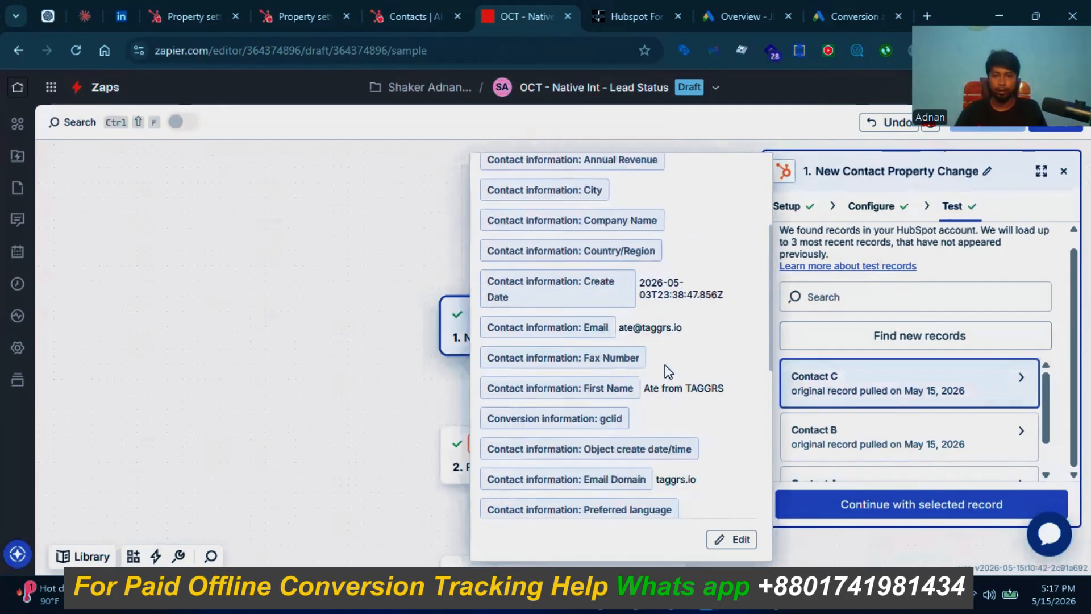
click(852, 445)
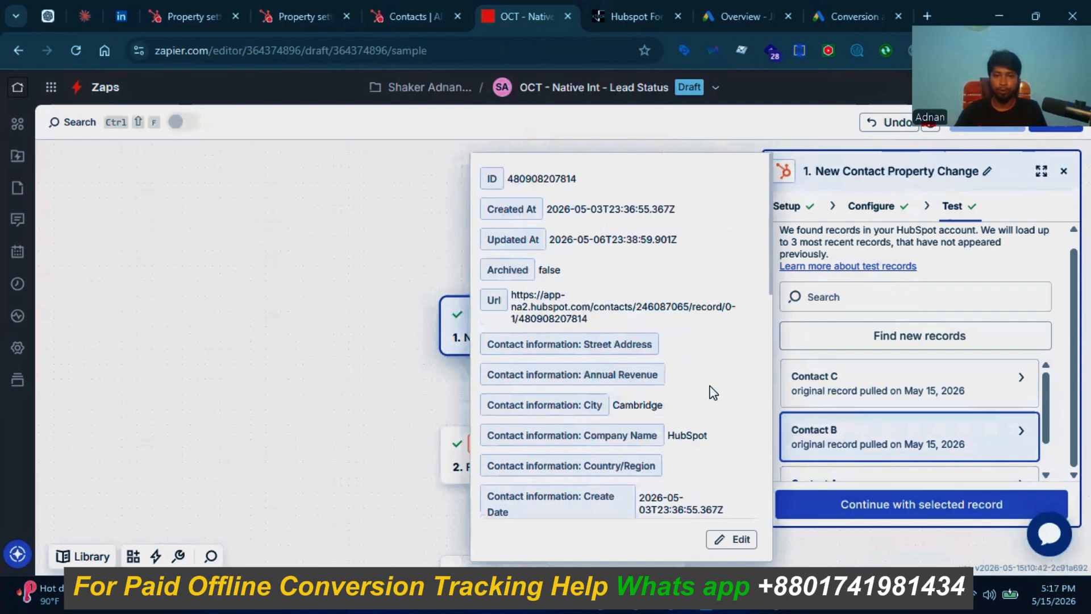
scroll(713, 391, down, 3)
scroll(713, 391, down, 2)
scroll(713, 391, down, 4)
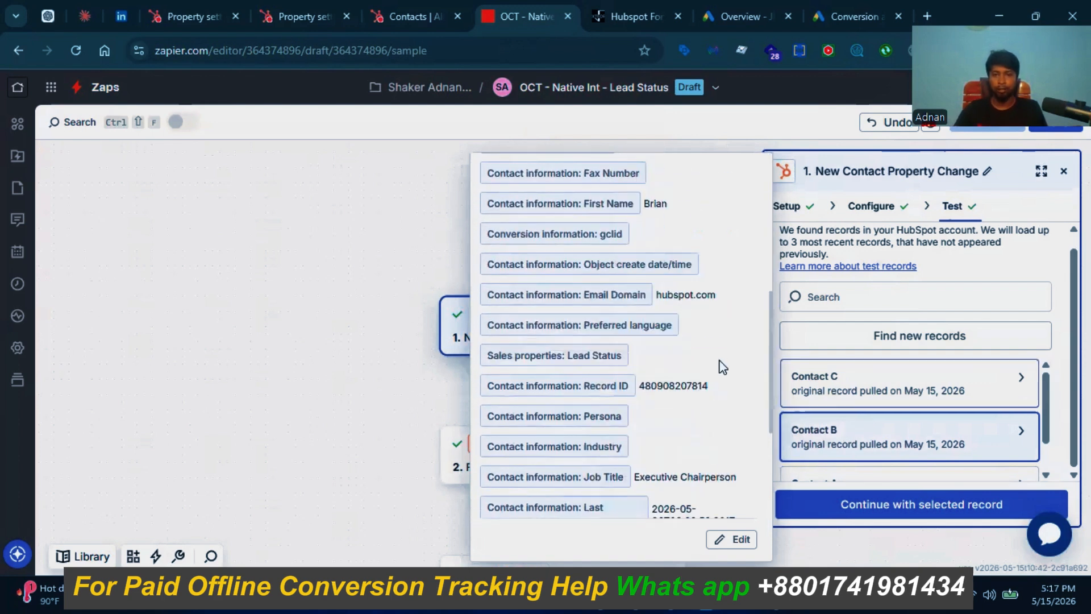
click(849, 352)
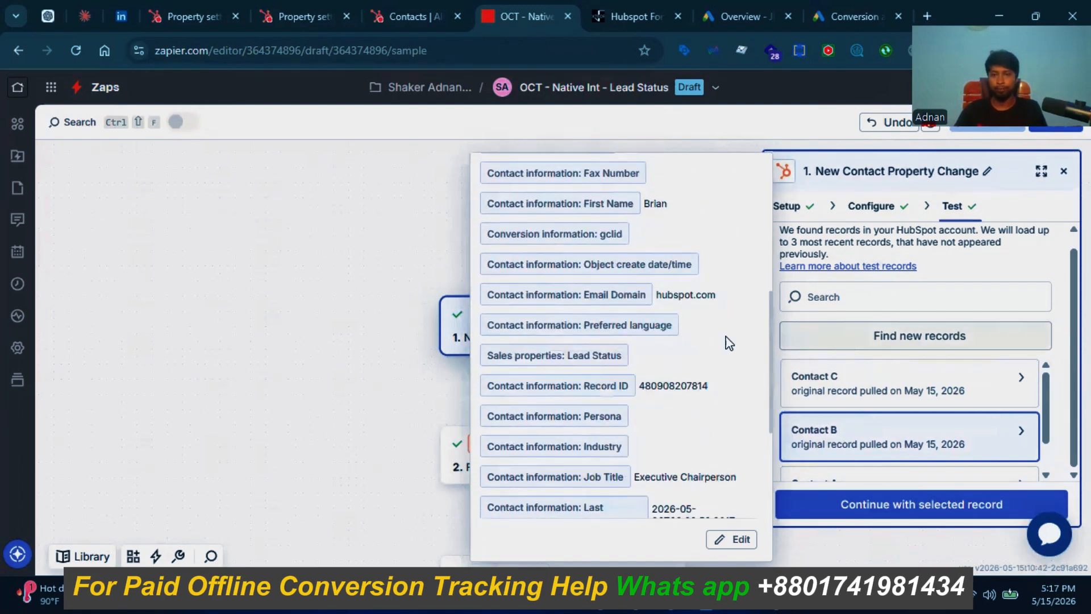
click(885, 339)
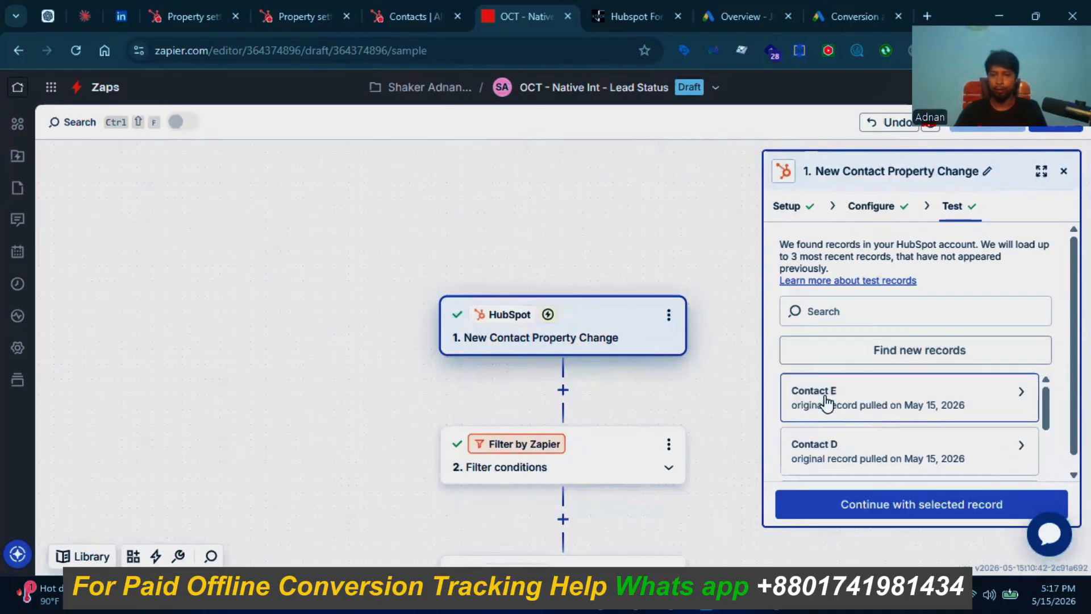
Step: Inspect Contact E's sample data, checking its email, first name and gclid values
click(828, 404)
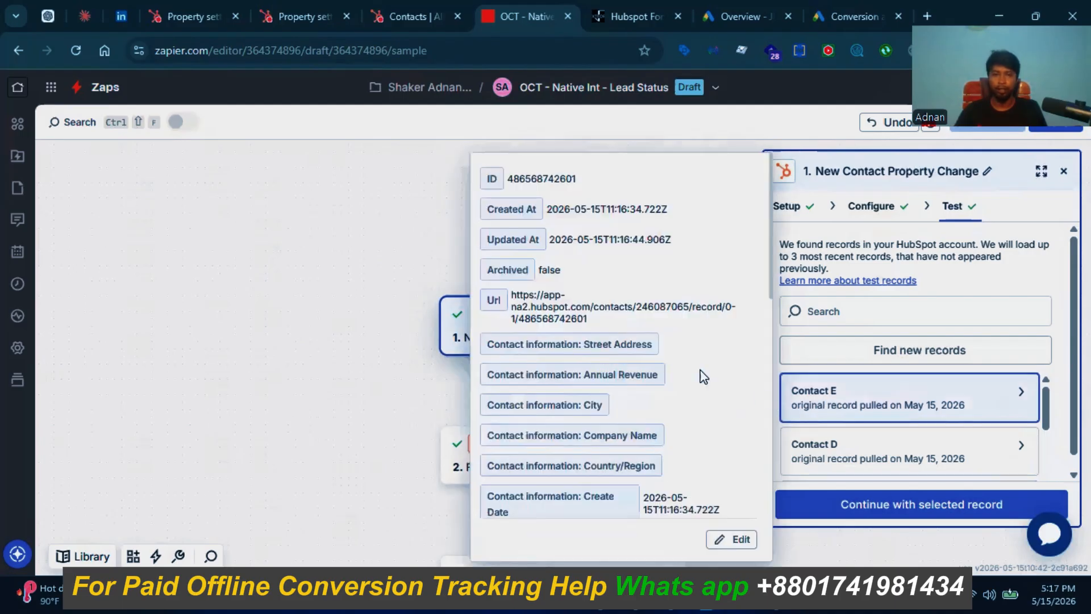
scroll(702, 371, down, 4)
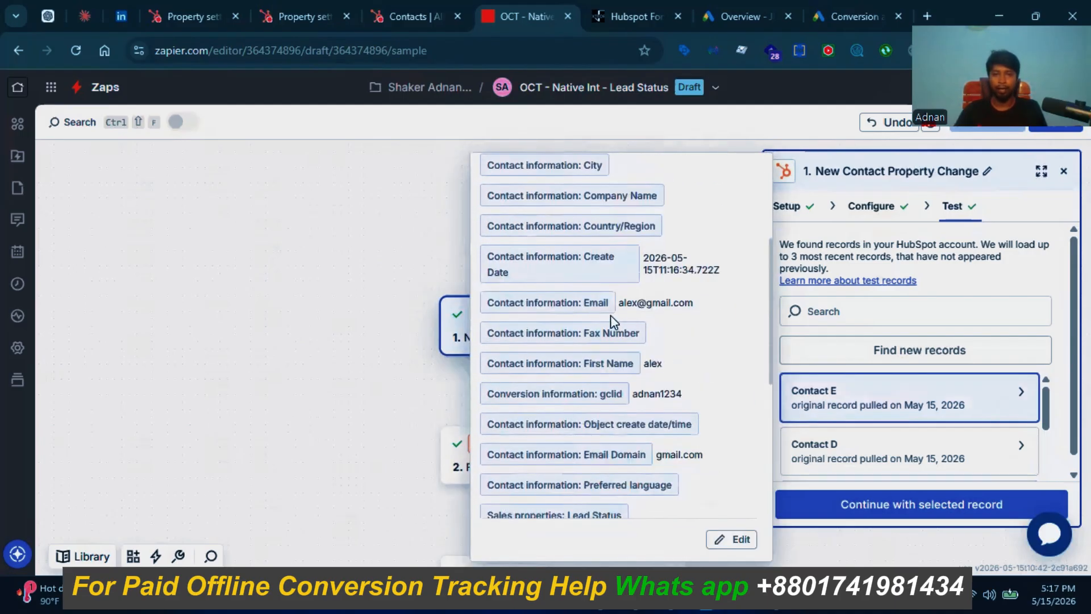
drag(629, 305, 688, 304)
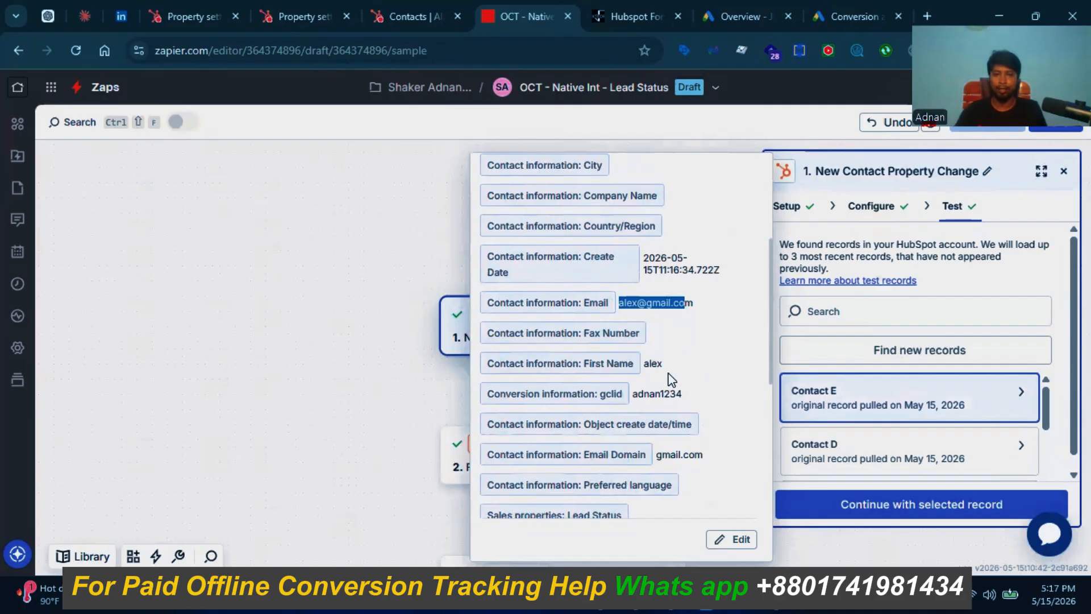
drag(649, 364, 692, 368)
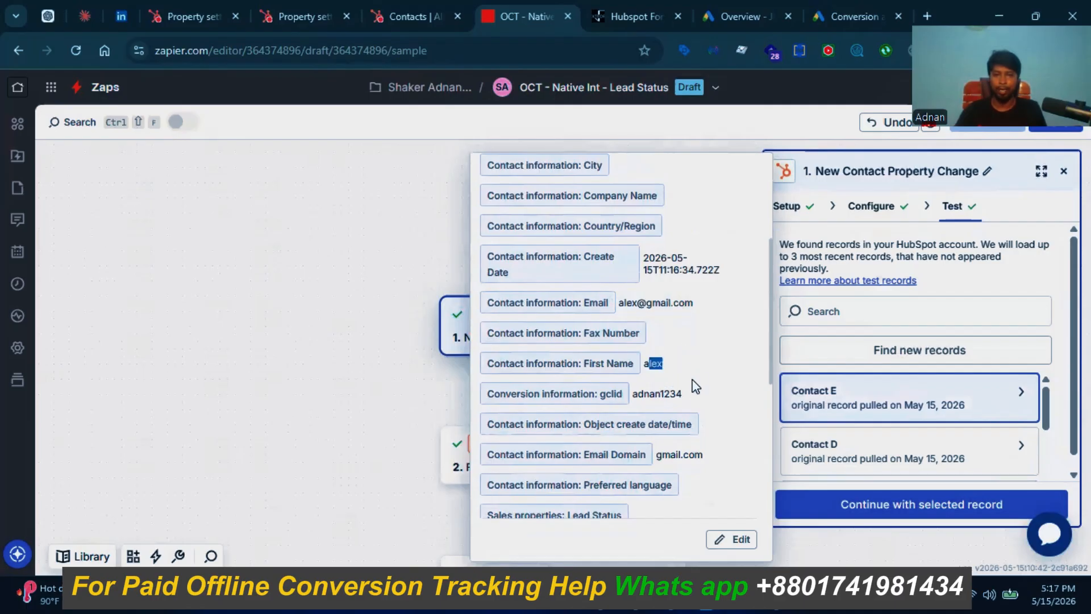
scroll(693, 385, down, 1)
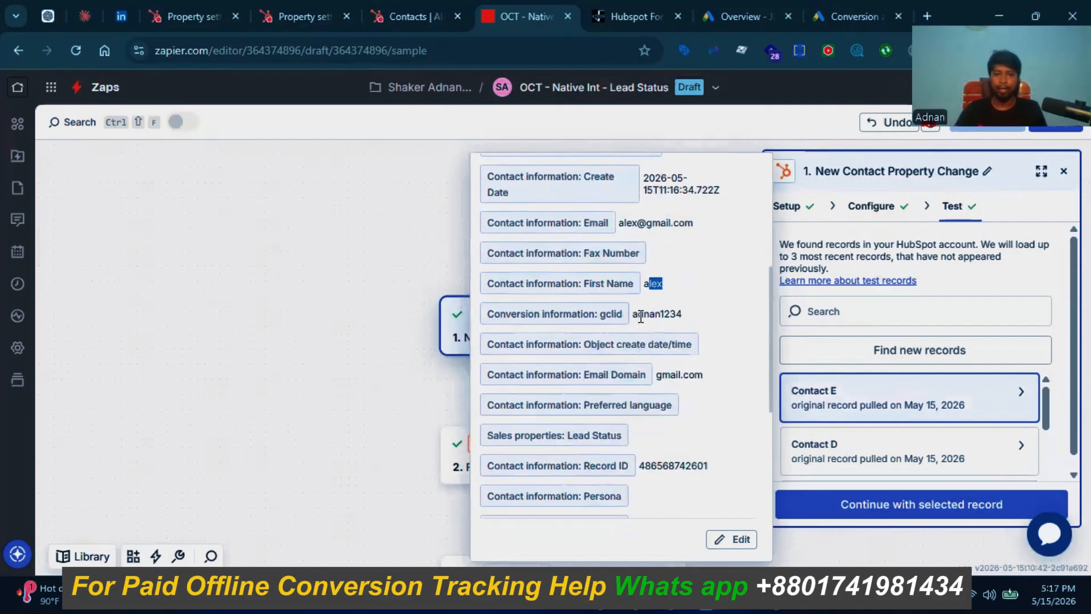
drag(634, 317, 688, 322)
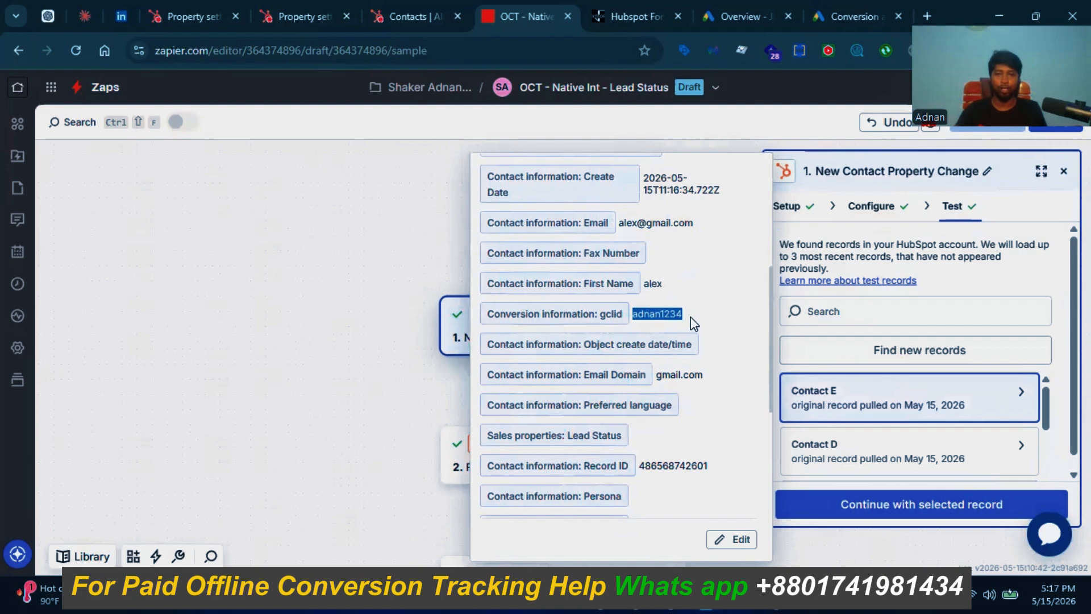
scroll(676, 395, down, 2)
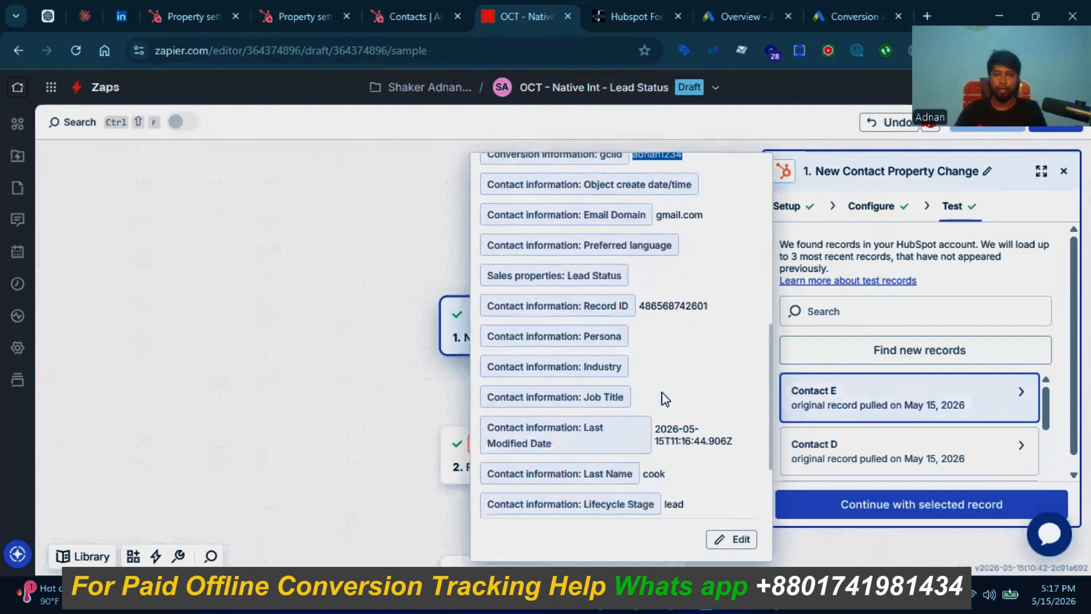
scroll(665, 399, down, 1)
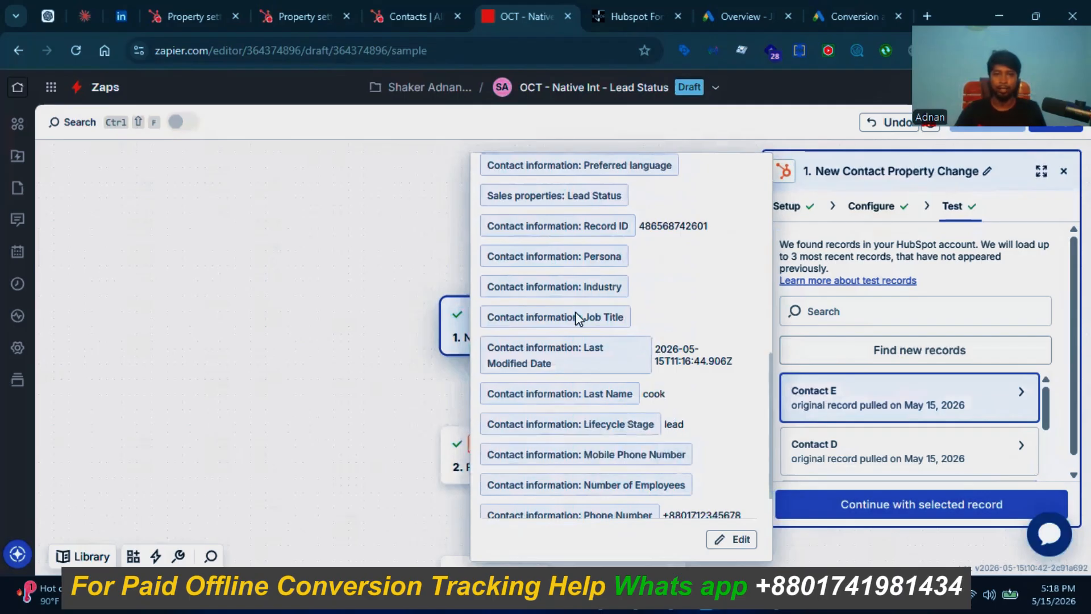
click(406, 16)
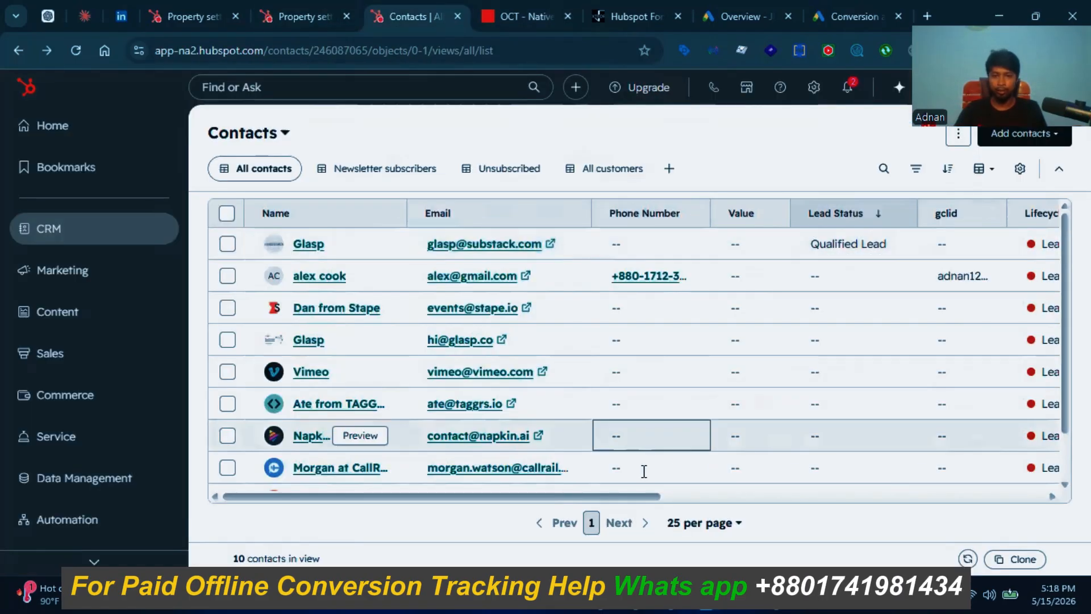
Step: Open the gclid contact's Lead Status options and compare against Zapier's Contact E sample
scroll(635, 501, right, 2)
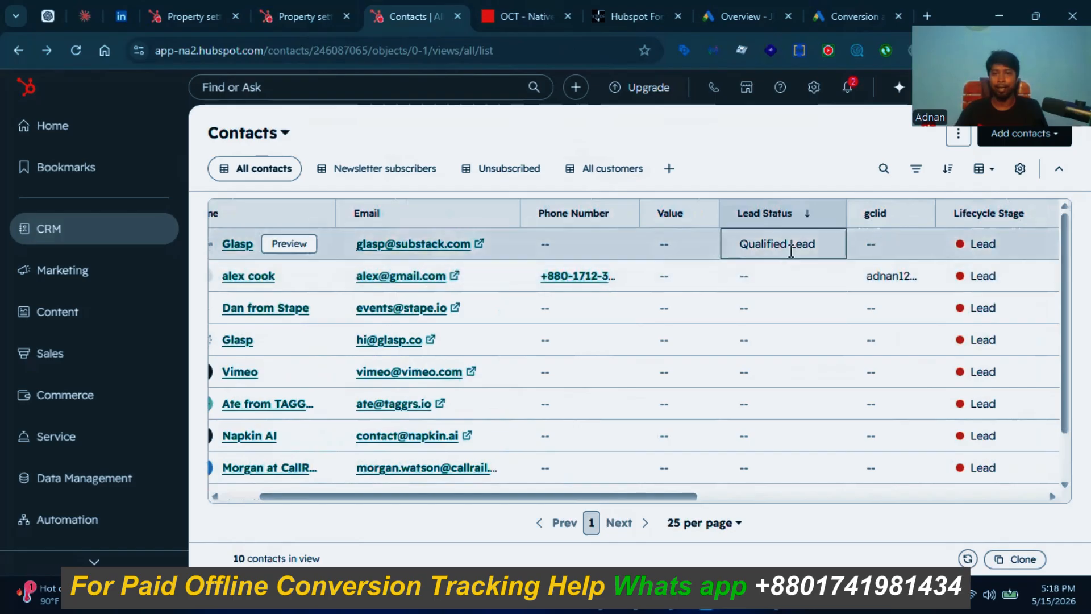
click(783, 283)
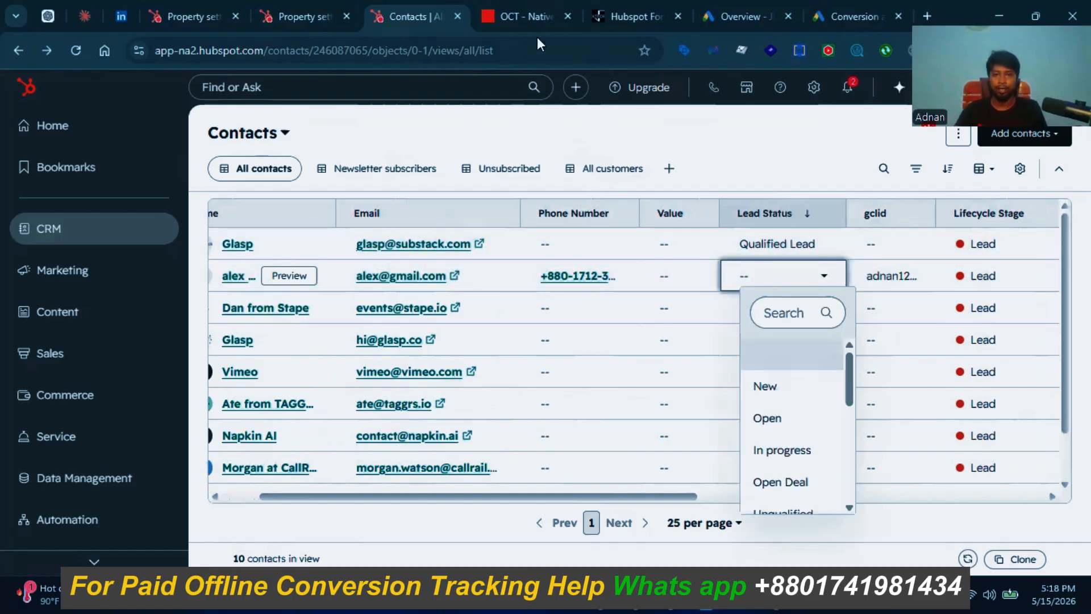
click(517, 13)
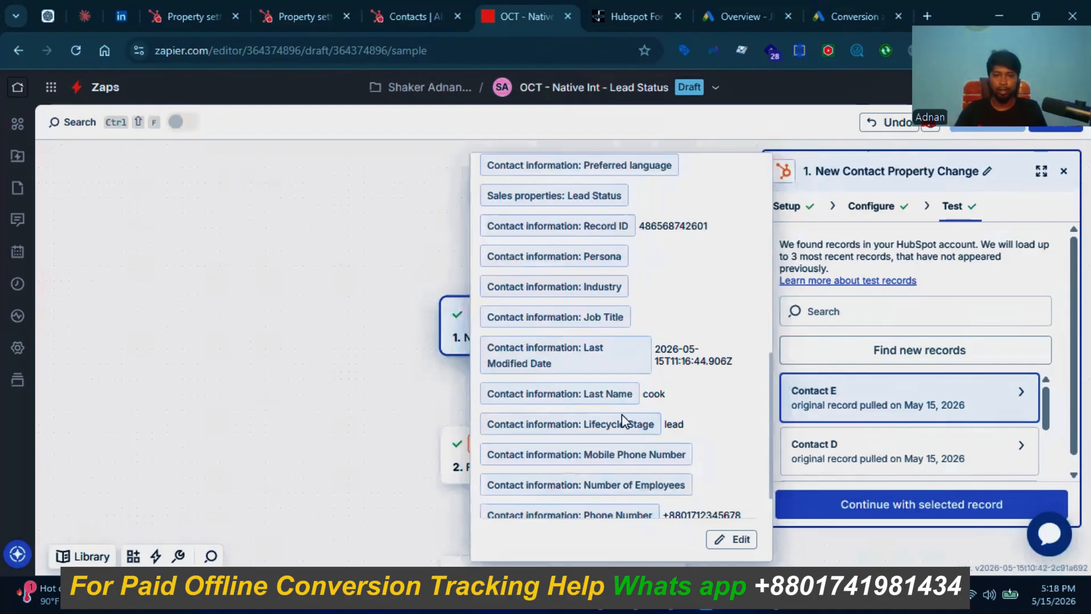
scroll(557, 432, down, 2)
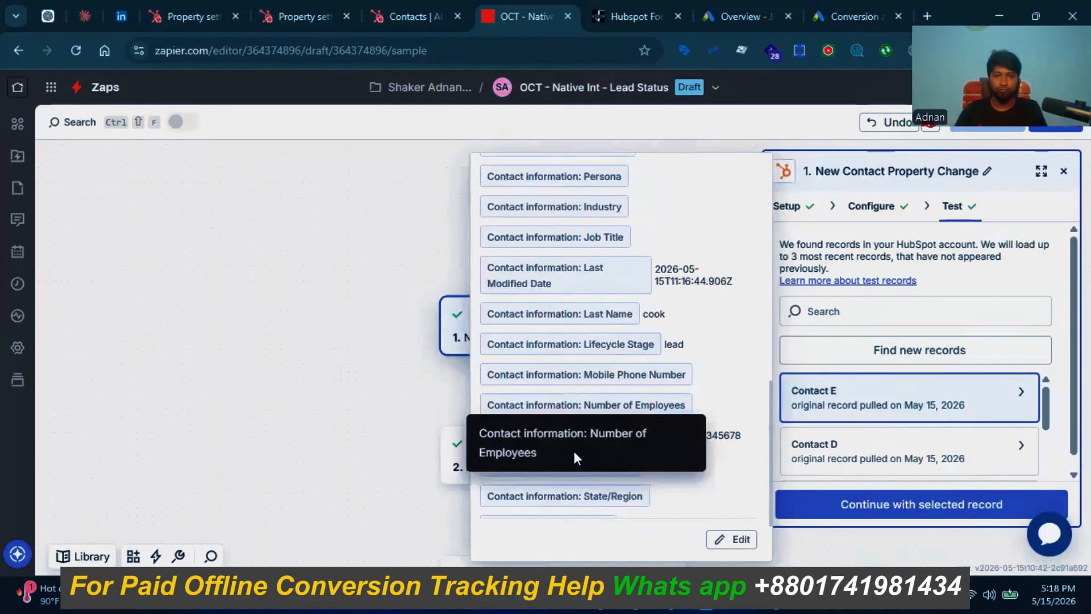
scroll(575, 457, down, 2)
scroll(564, 404, up, 3)
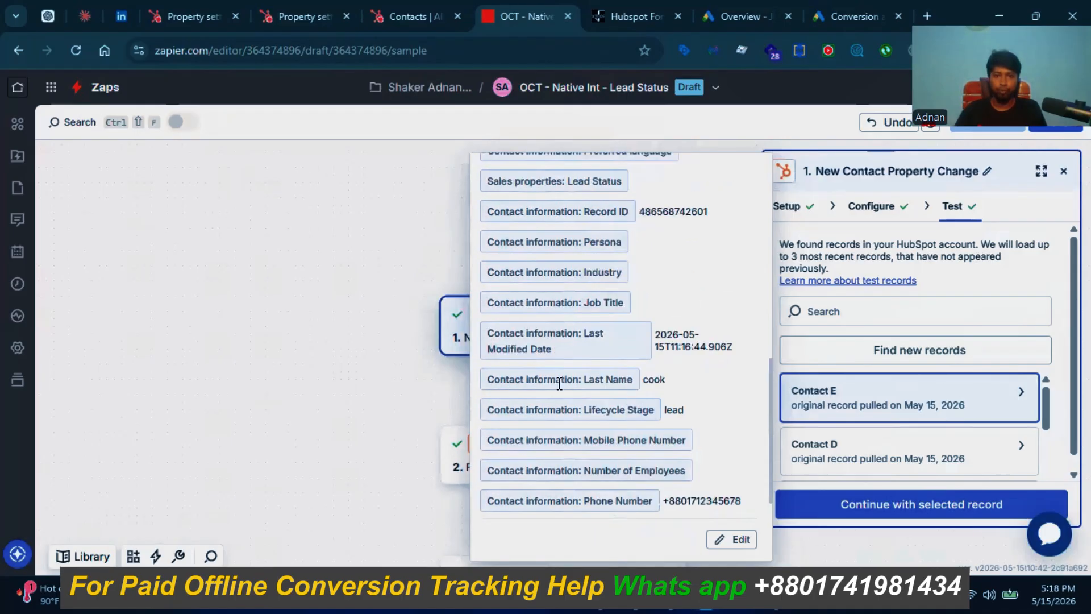
scroll(559, 385, up, 2)
scroll(483, 349, up, 2)
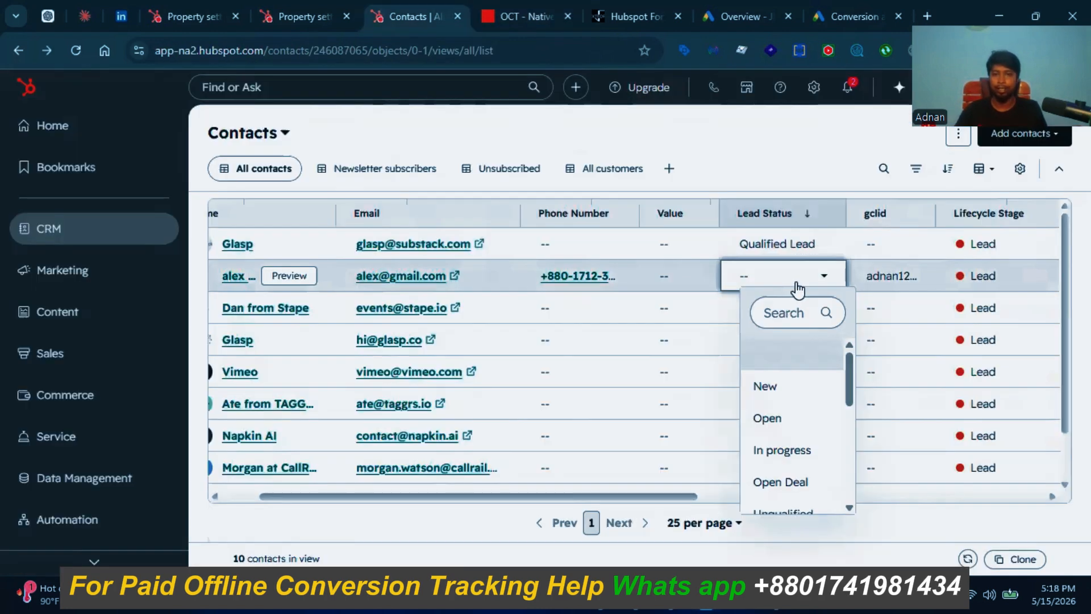
Step: Set that contact's Lead Status to New
click(436, 8)
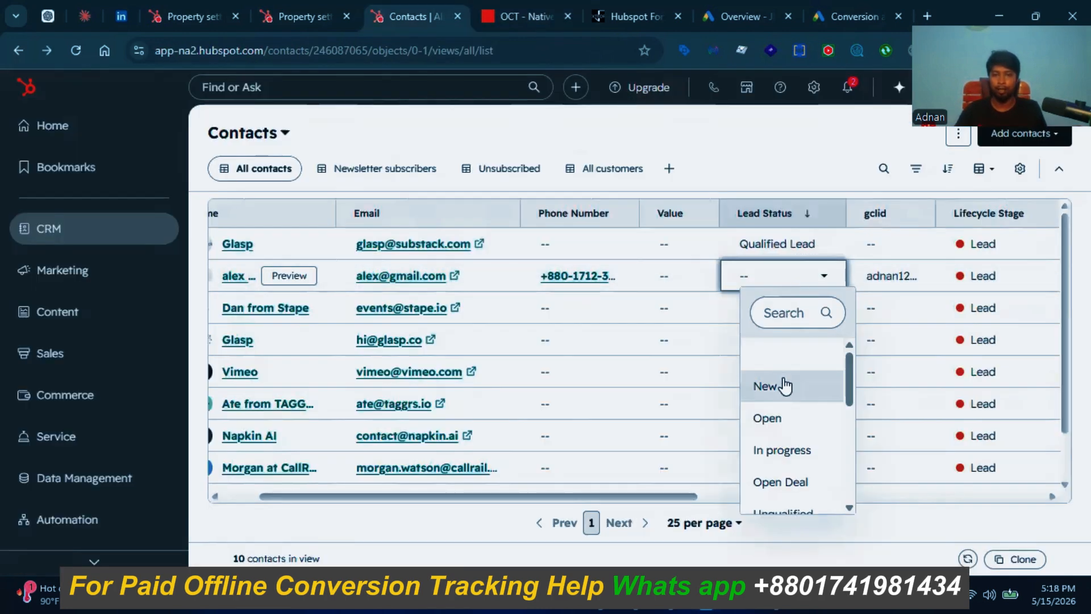
click(783, 379)
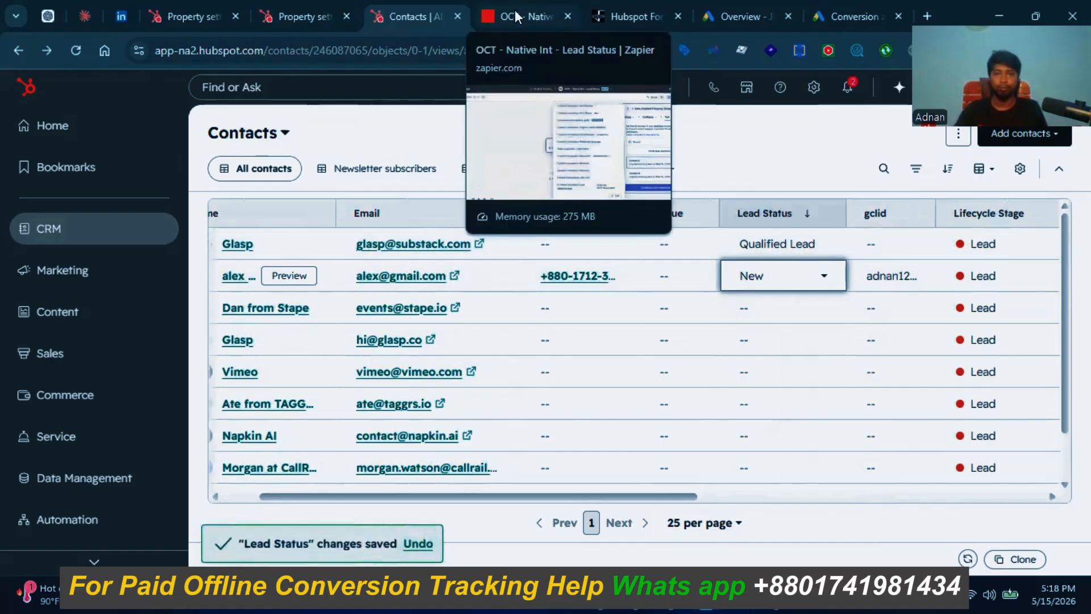
click(502, 22)
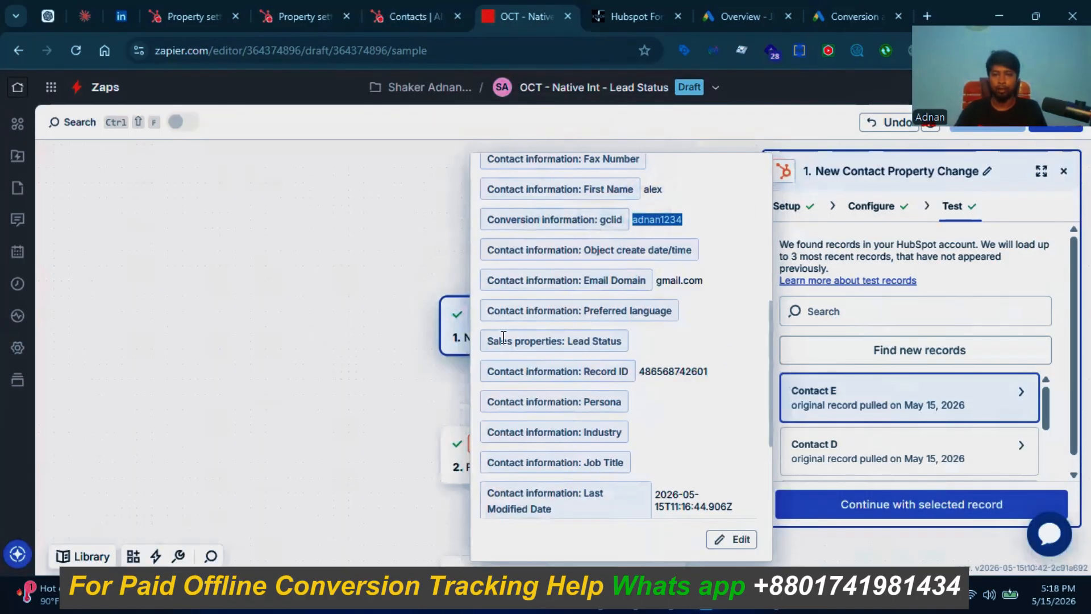
Step: Find new HubSpot test records and inspect Contact F, whose Lead Status shows New
click(294, 324)
click(890, 349)
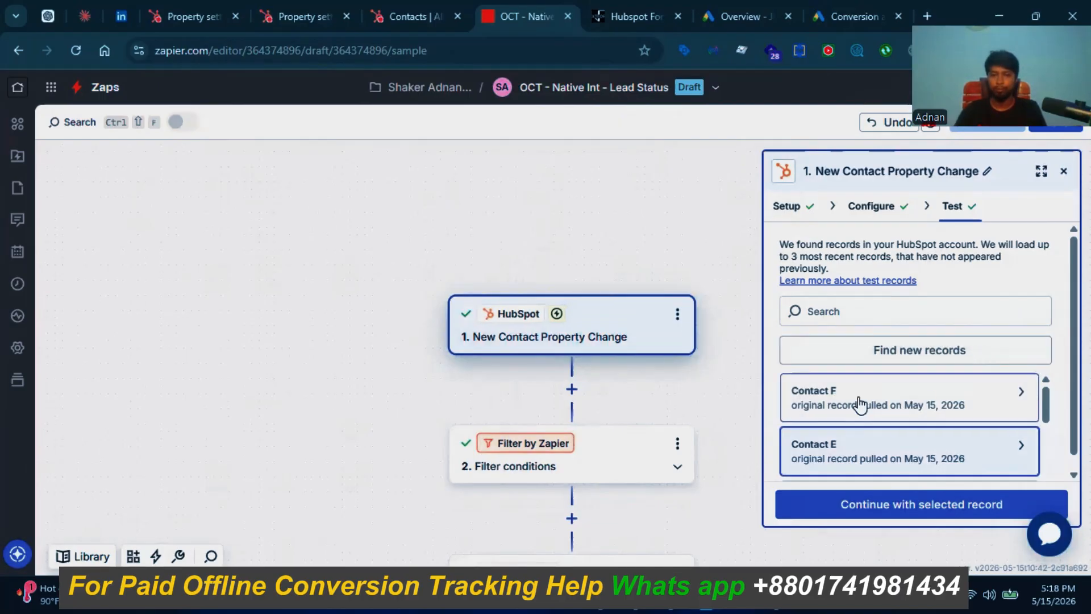
click(859, 406)
scroll(637, 319, down, 6)
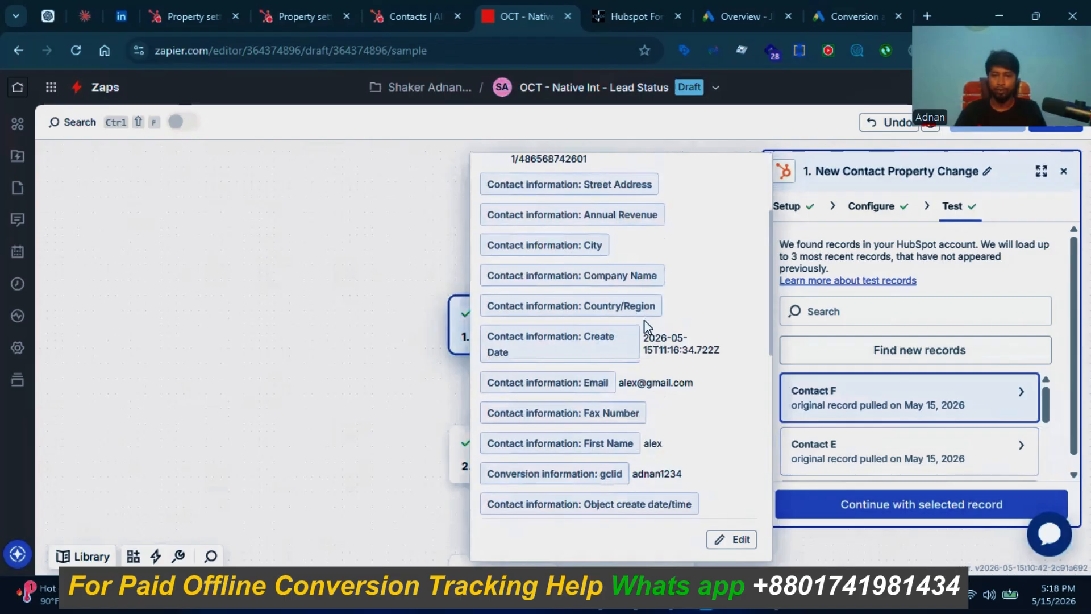
scroll(655, 357, down, 2)
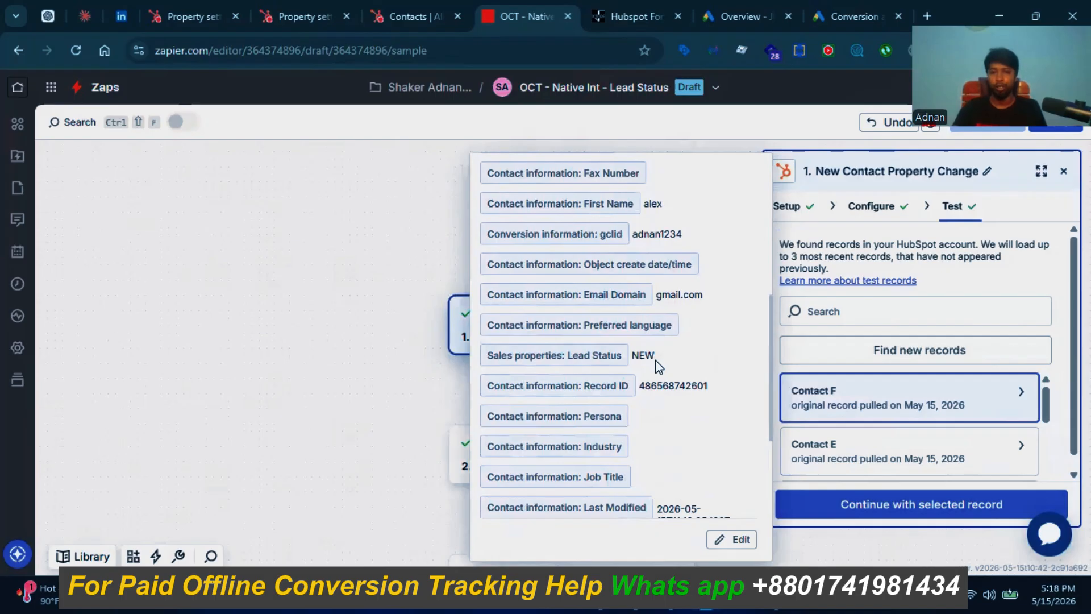
click(375, 252)
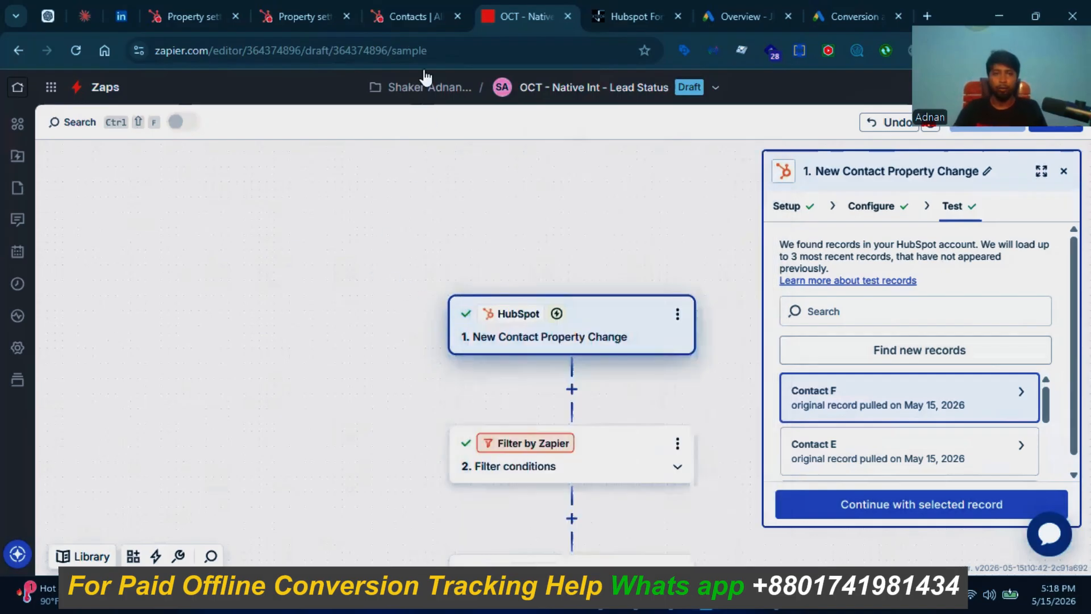
Step: In HubSpot, set the test contact's Lead Status to Converted Lead, then return to Zapier
click(398, 16)
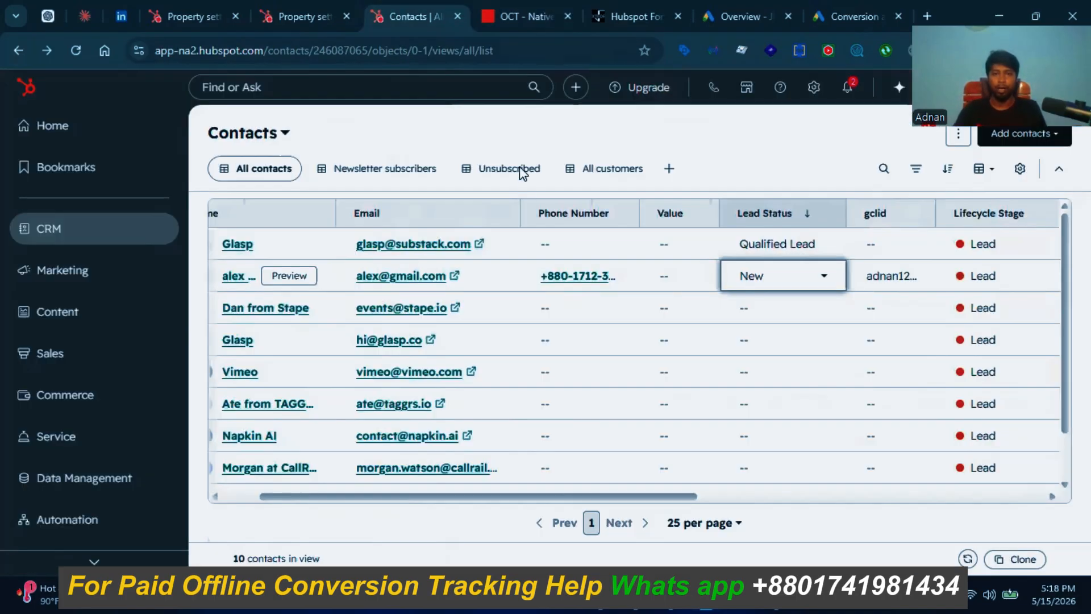
click(795, 279)
scroll(793, 431, down, 3)
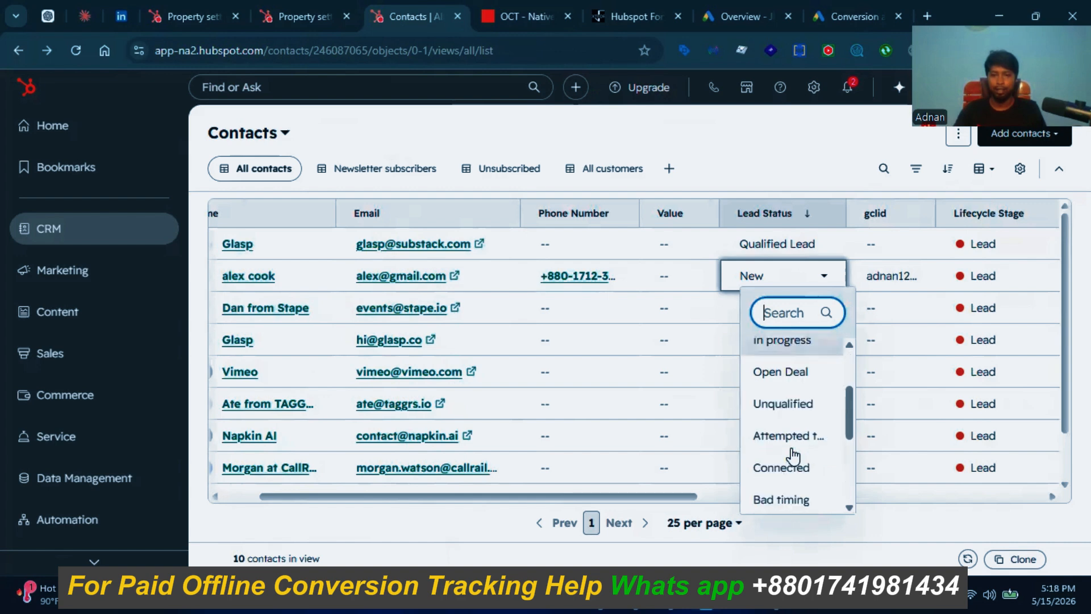
scroll(810, 441, down, 2)
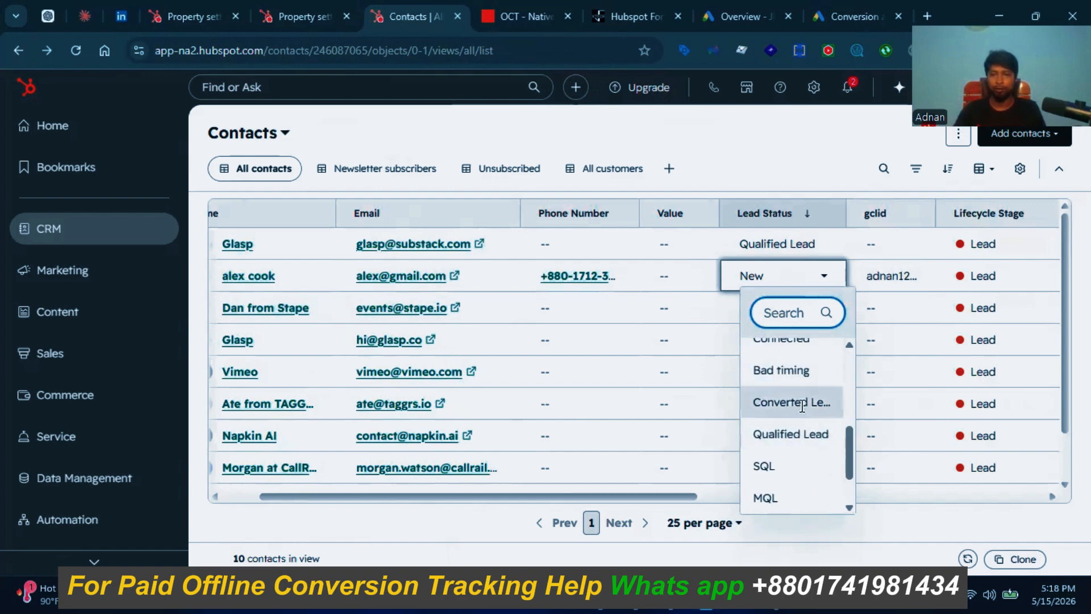
click(802, 400)
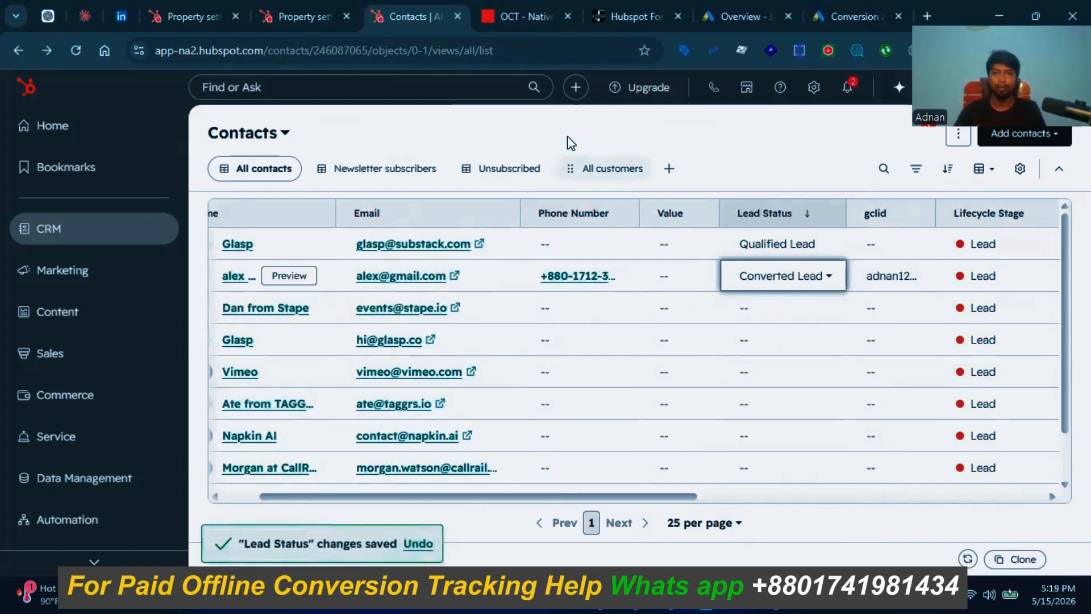
click(517, 16)
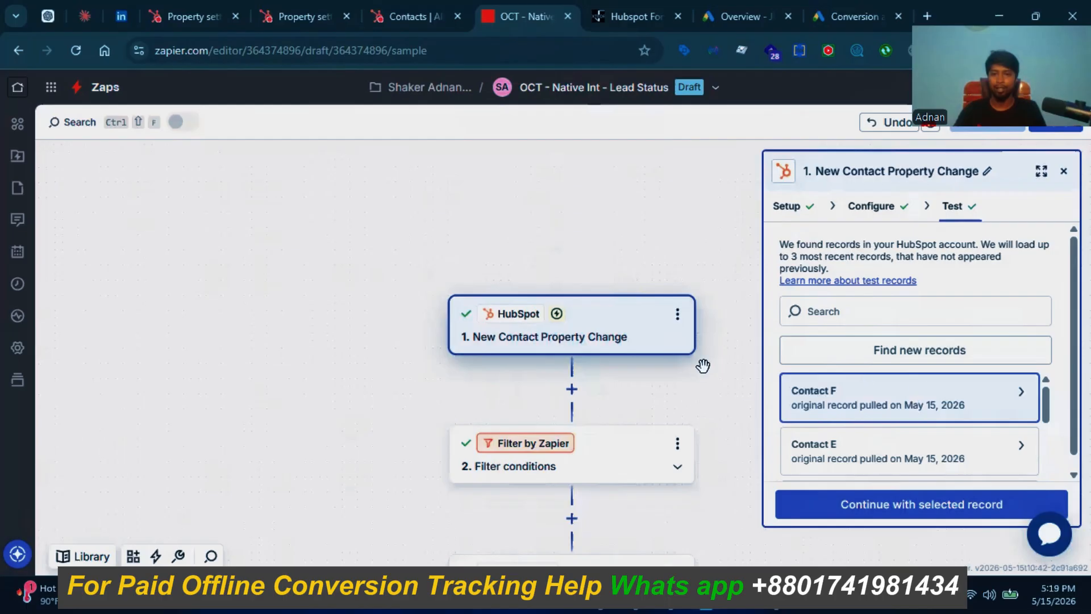
Step: Fetch new records and keep Contact G selected, after confirming its Lead Status reads Converted Lead
click(875, 356)
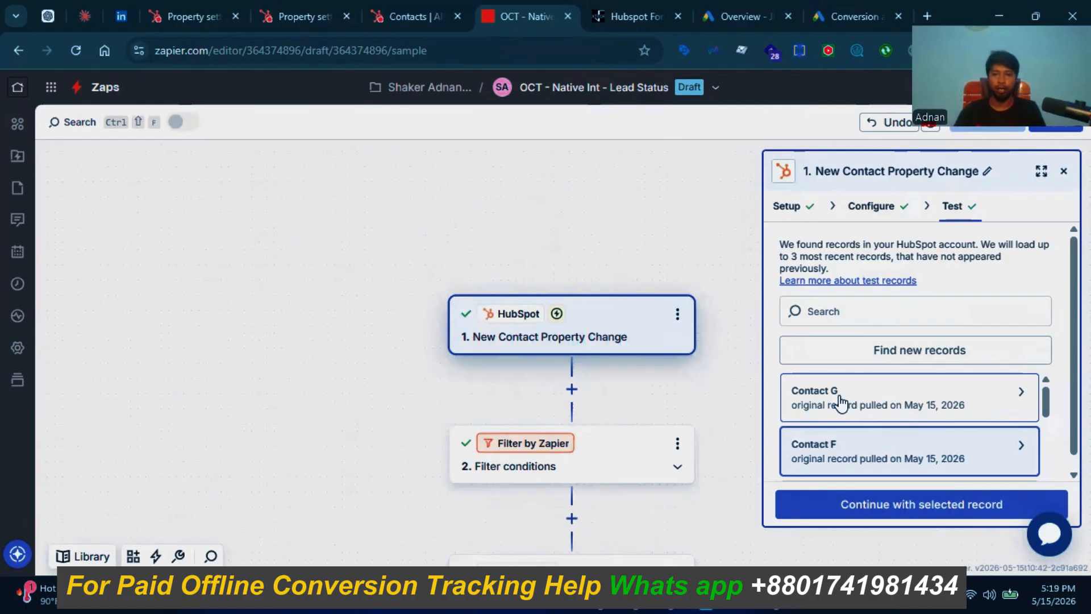
click(841, 403)
scroll(682, 397, down, 1)
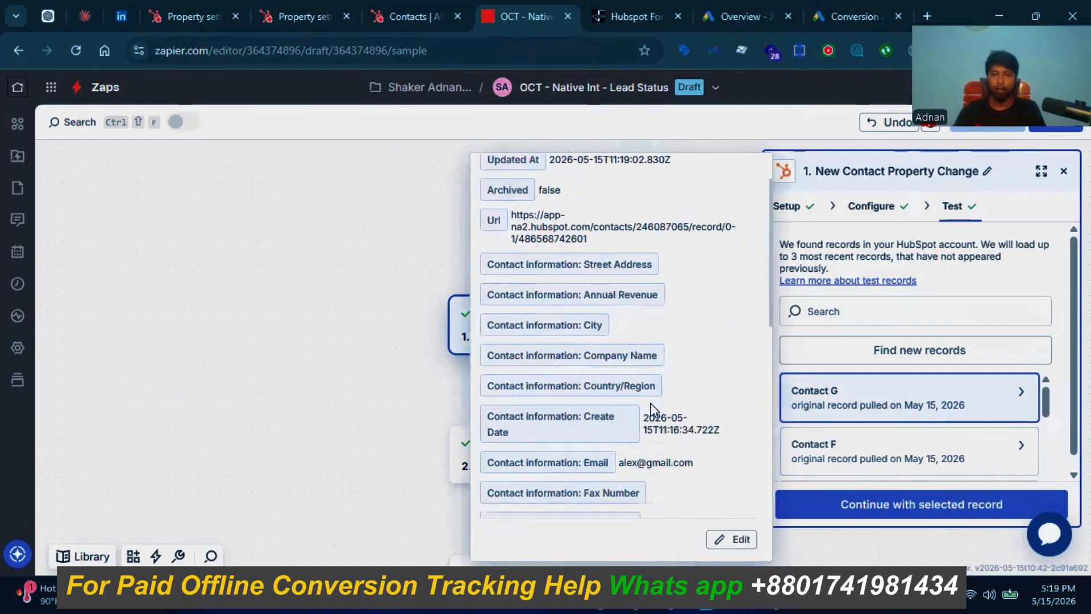
scroll(651, 408, down, 4)
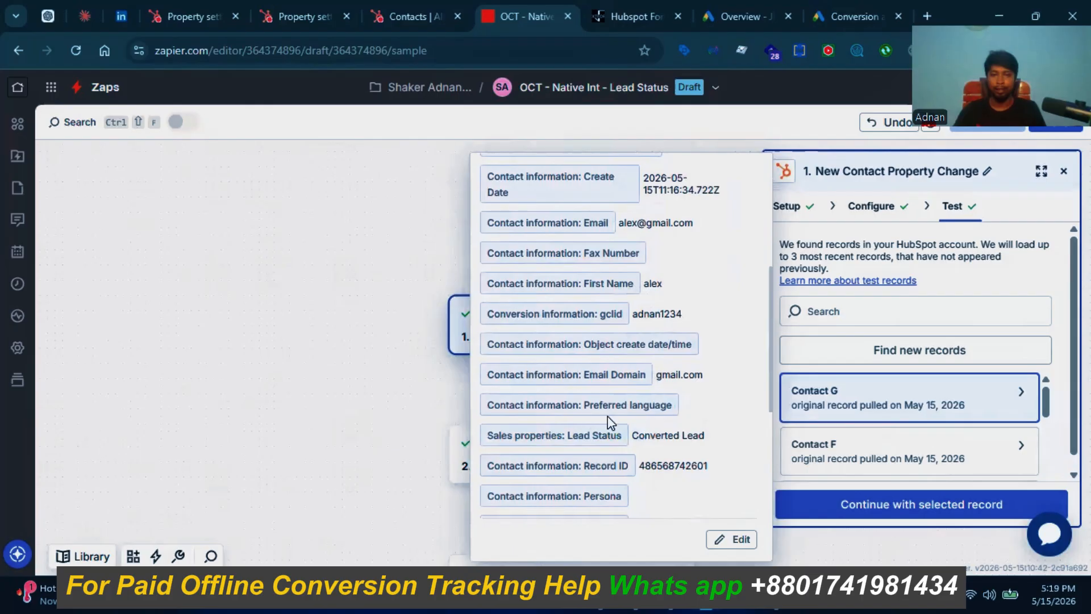
scroll(609, 421, down, 1)
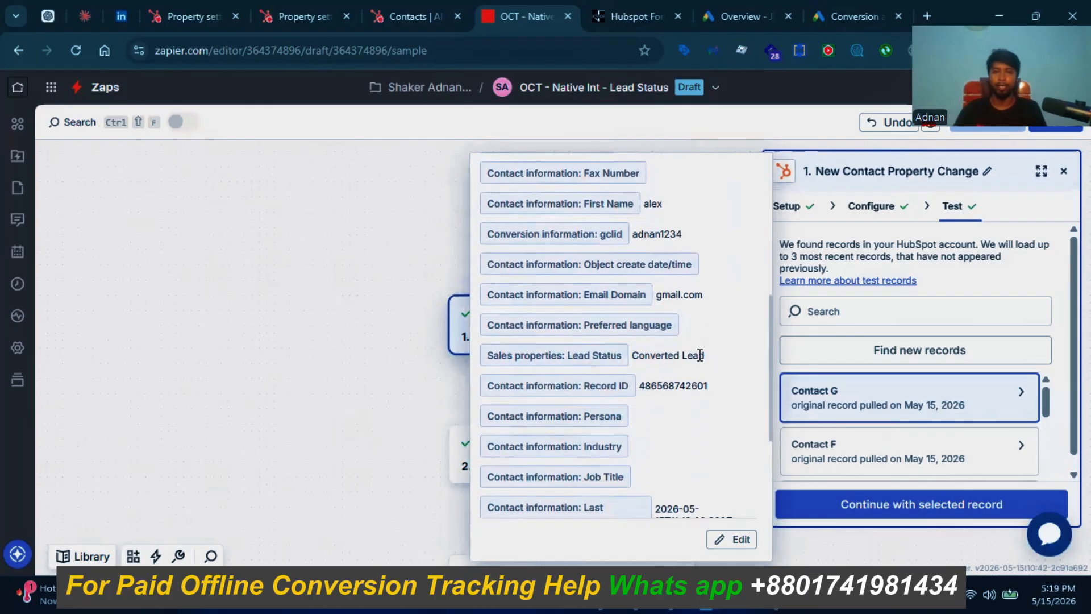
drag(700, 355, 636, 358)
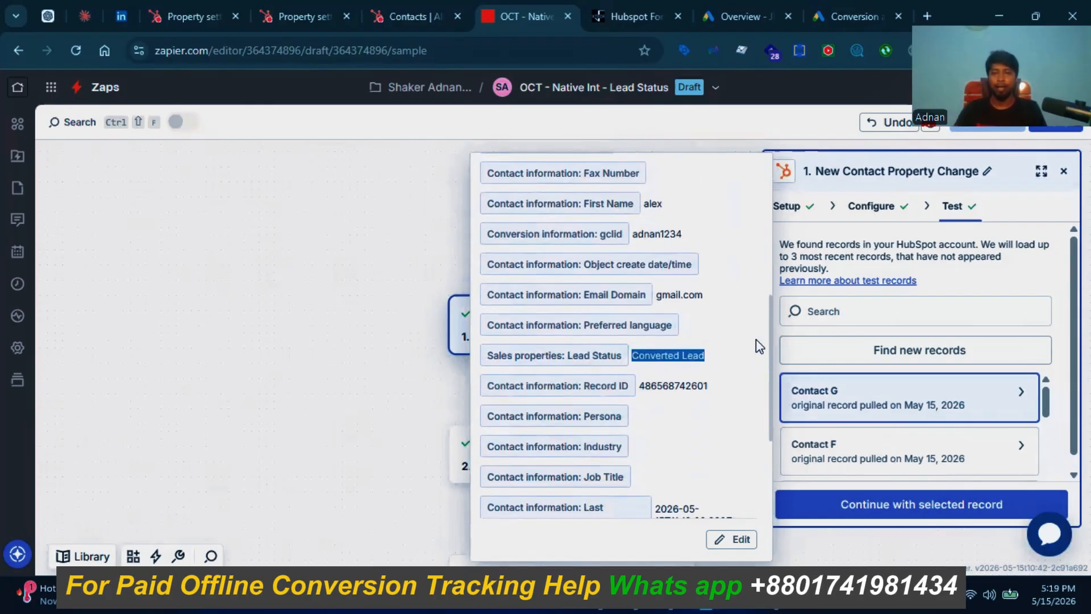
click(420, 316)
scroll(852, 417, down, 3)
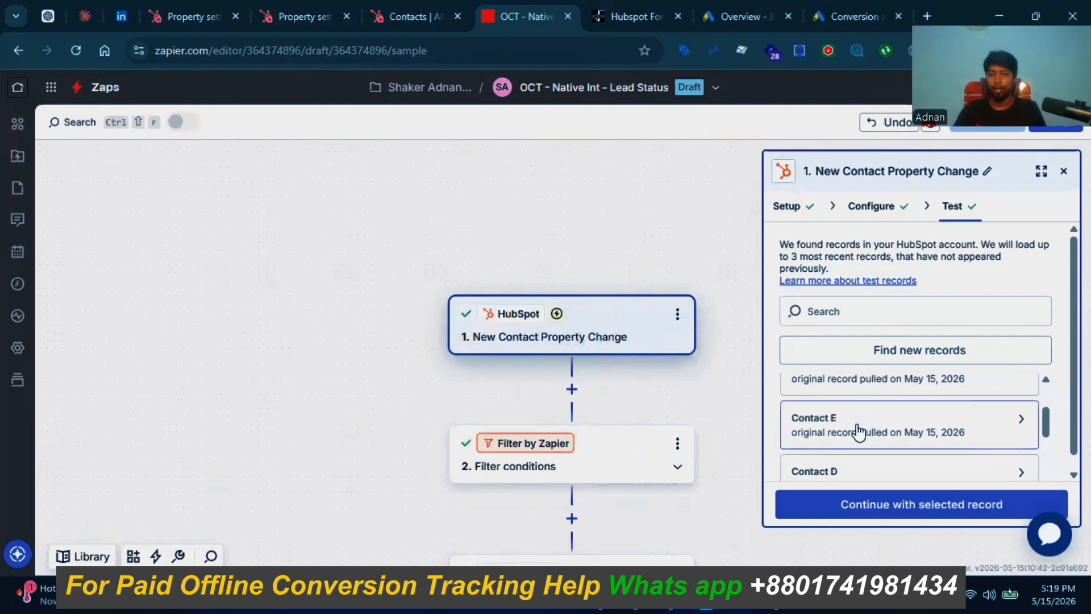
scroll(880, 469, up, 2)
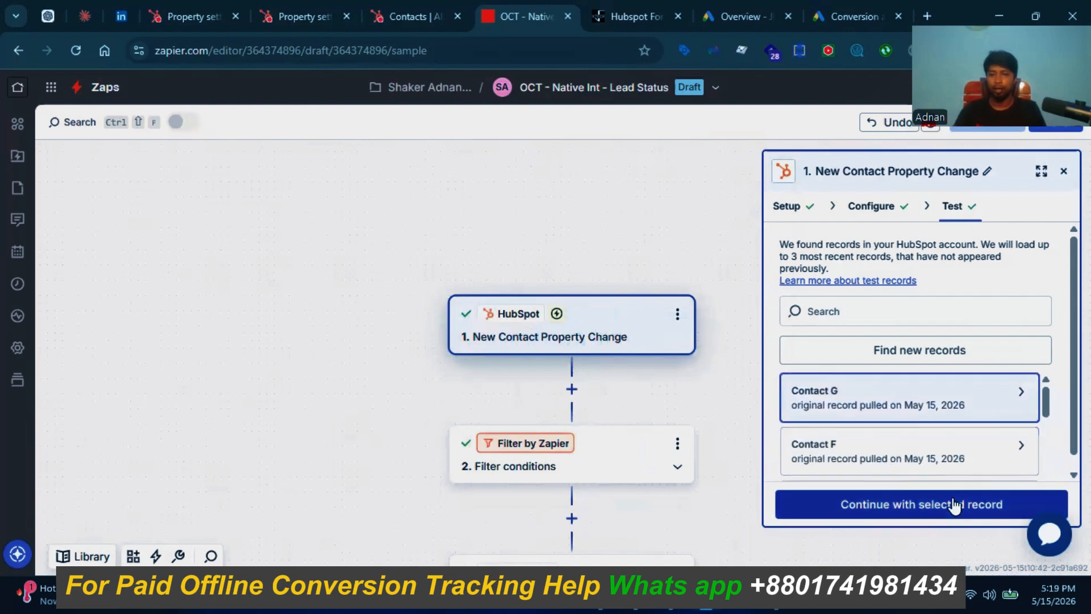
Step: Continue to the filter with Contact G and retest it, confirming a match on Converted Lead
click(903, 506)
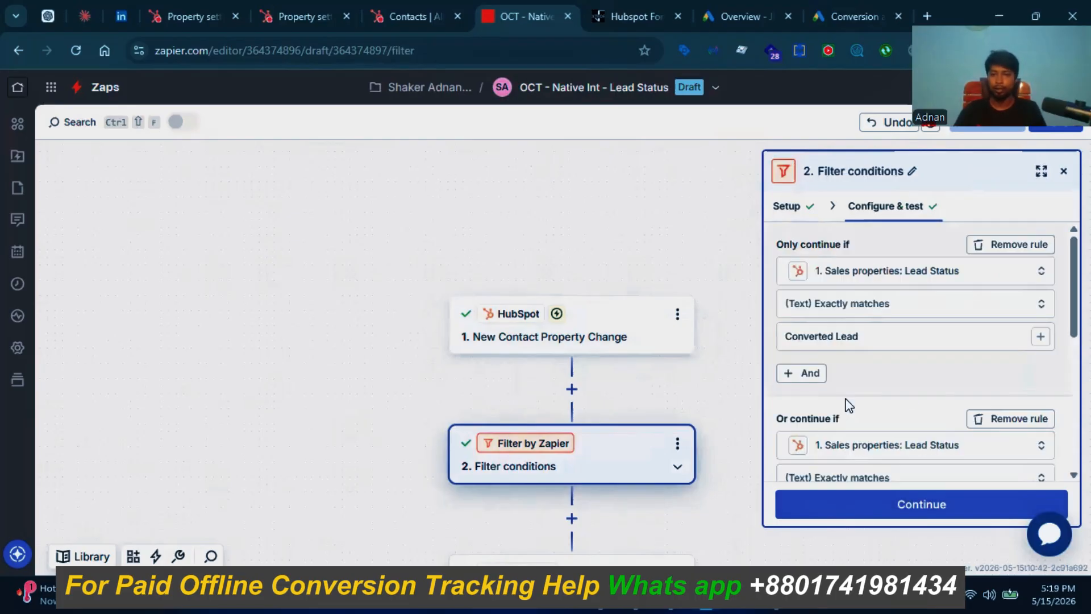
scroll(887, 418, down, 5)
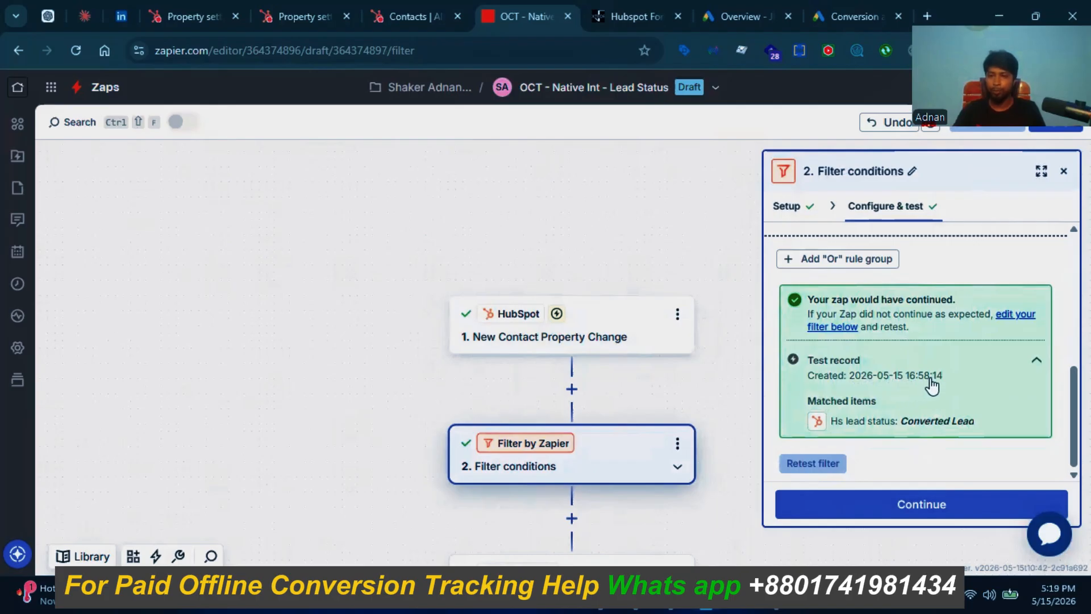
click(809, 463)
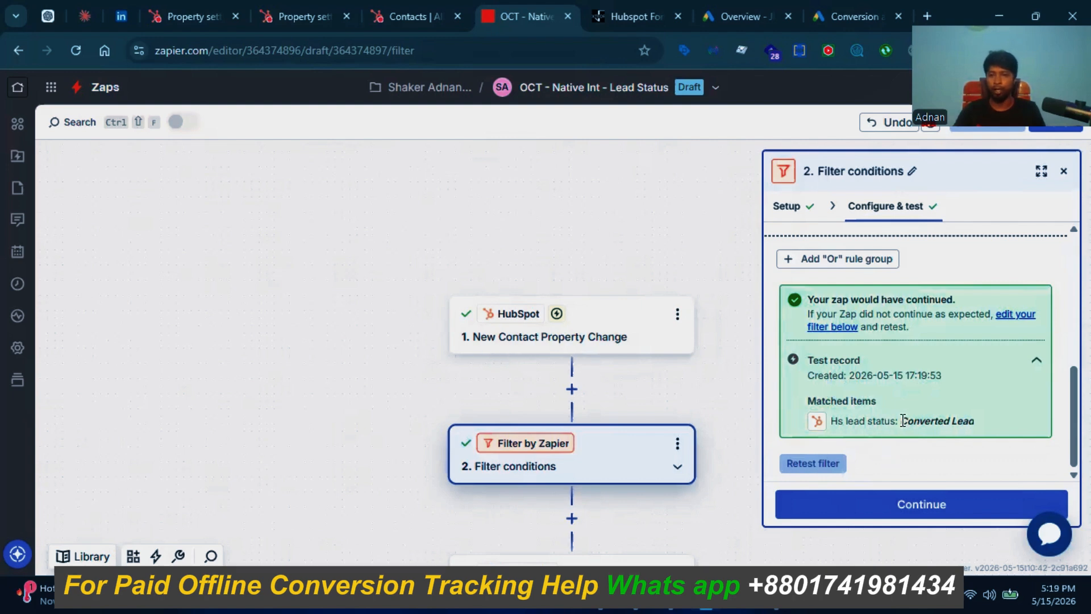
drag(903, 421, 990, 436)
click(987, 437)
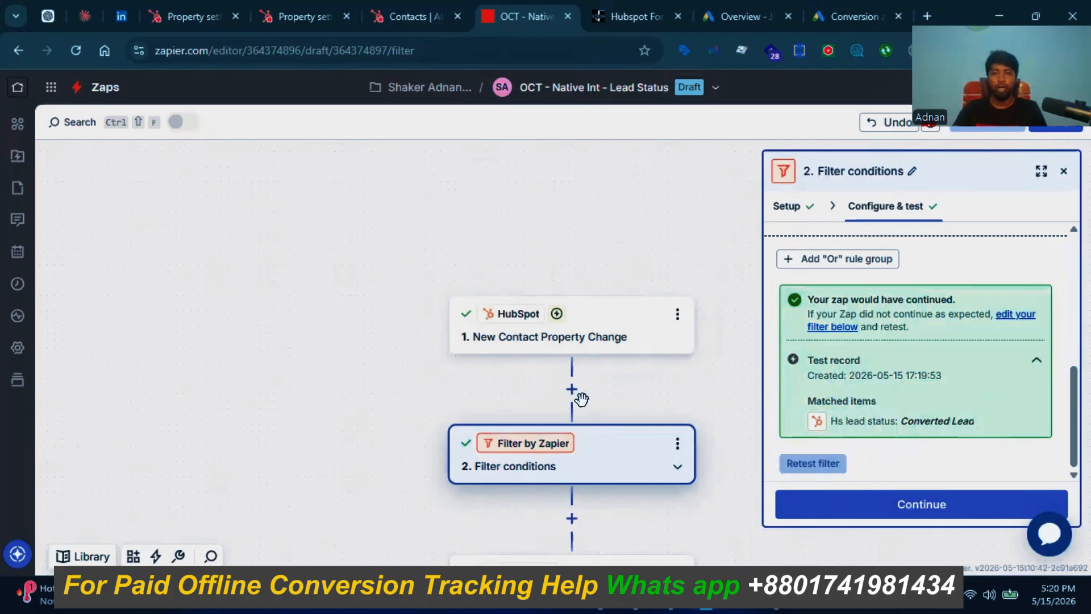
Step: In HubSpot, change the test contact's Lead Status to Qualified Lead and return to the Zap editor
click(405, 16)
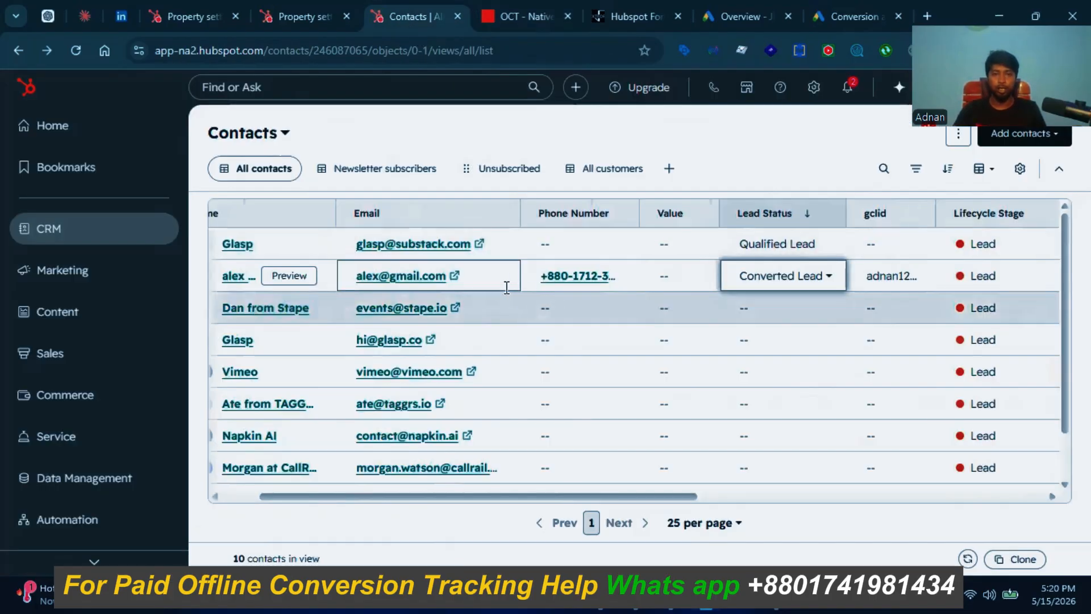
click(765, 283)
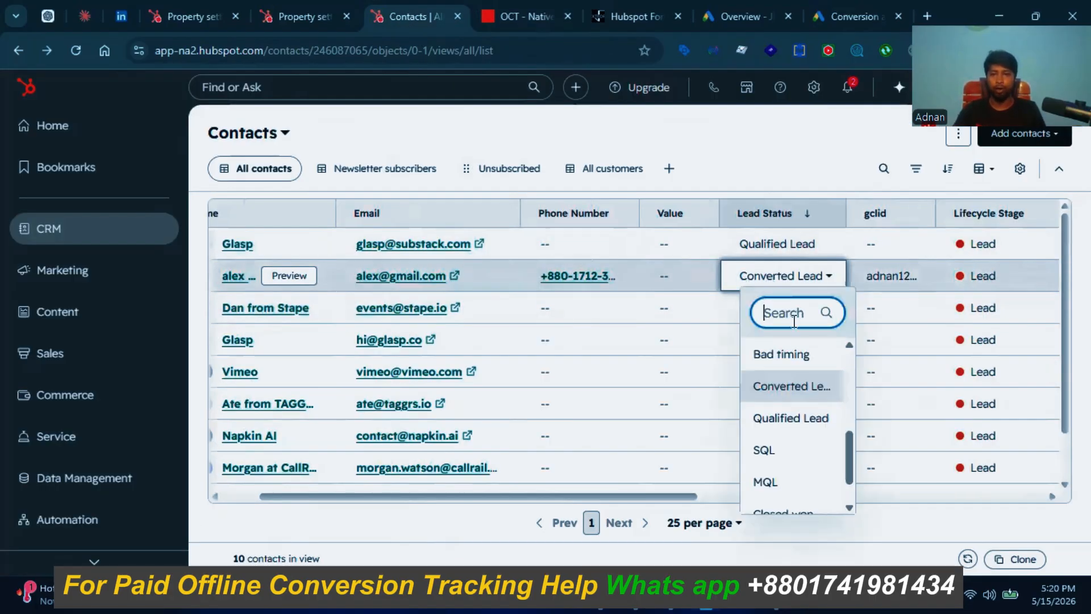
click(788, 420)
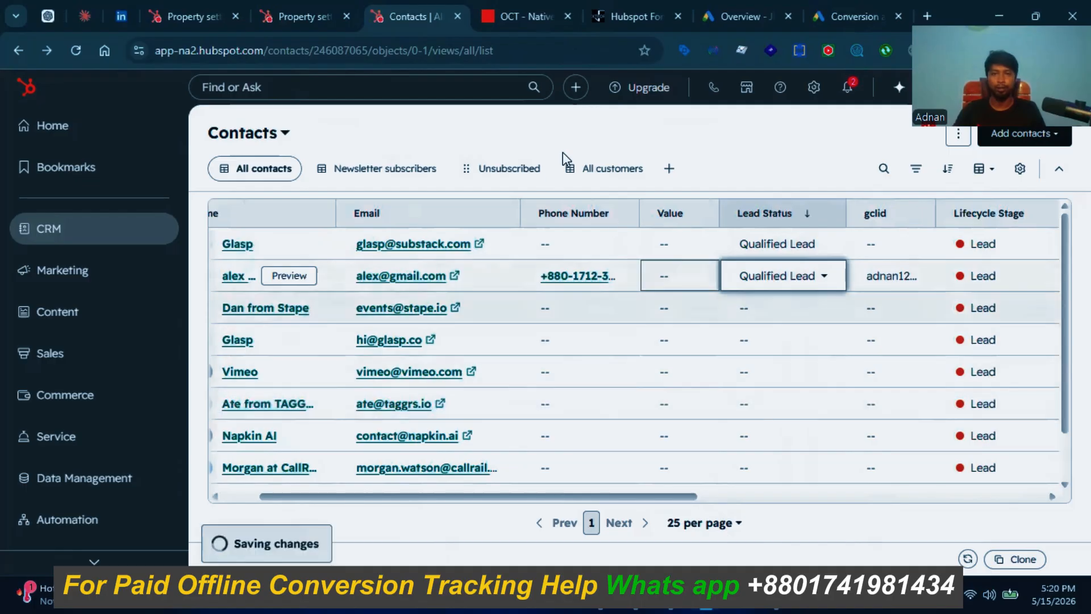
click(526, 14)
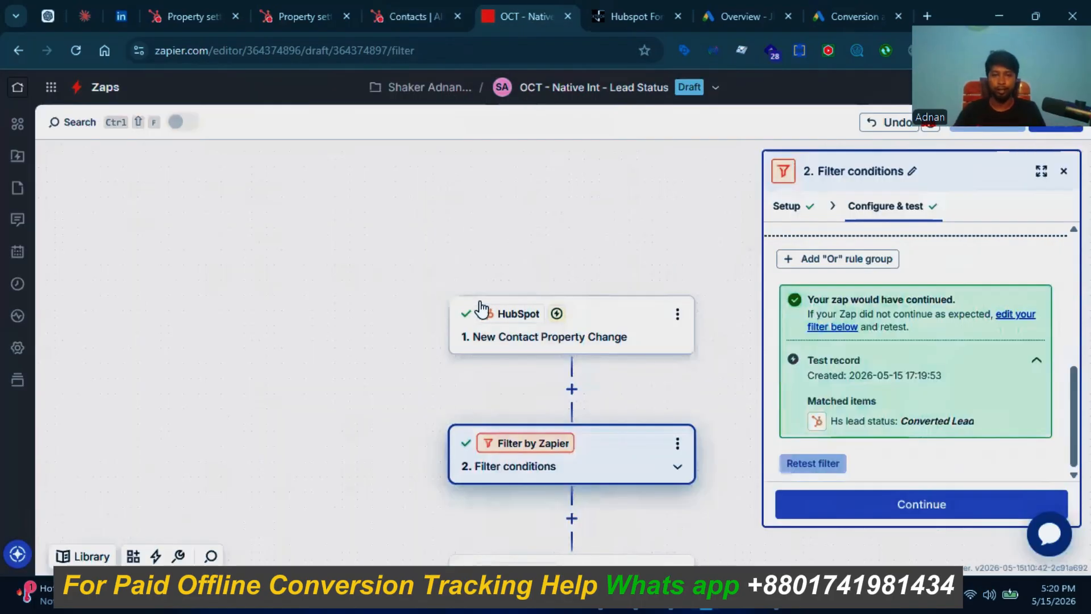
Step: Find new records in the HubSpot trigger's test and check that Contact H shows Qualified Lead with a gclid
click(534, 342)
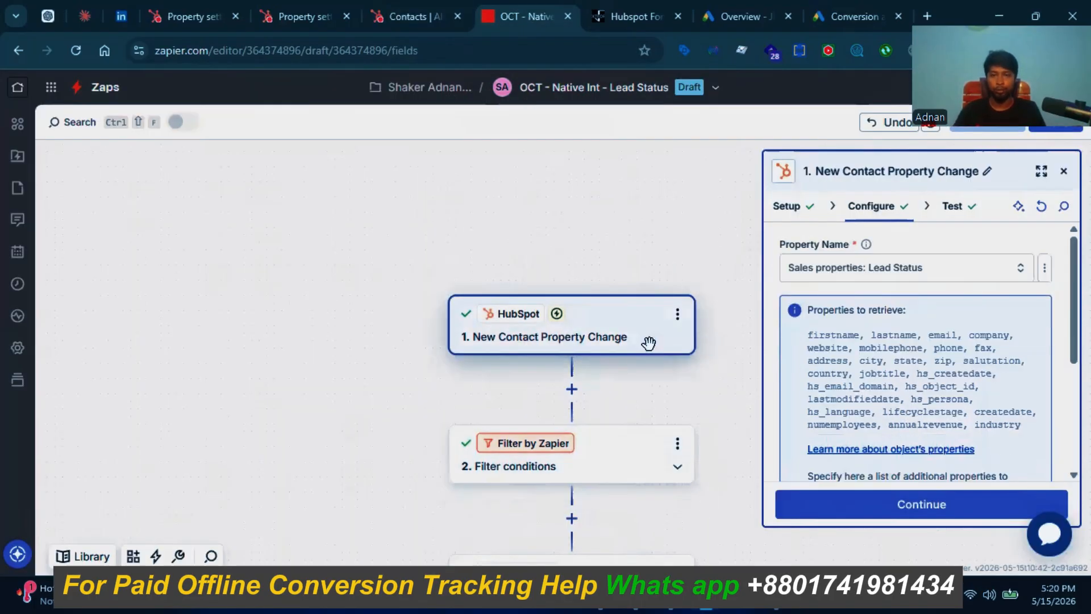
click(950, 211)
click(893, 349)
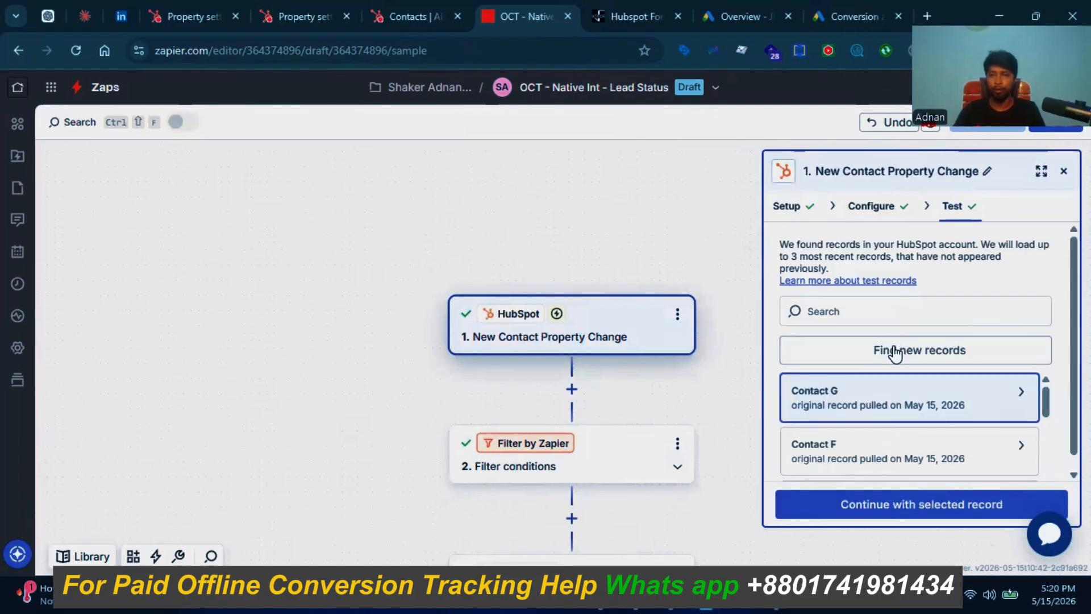
click(894, 348)
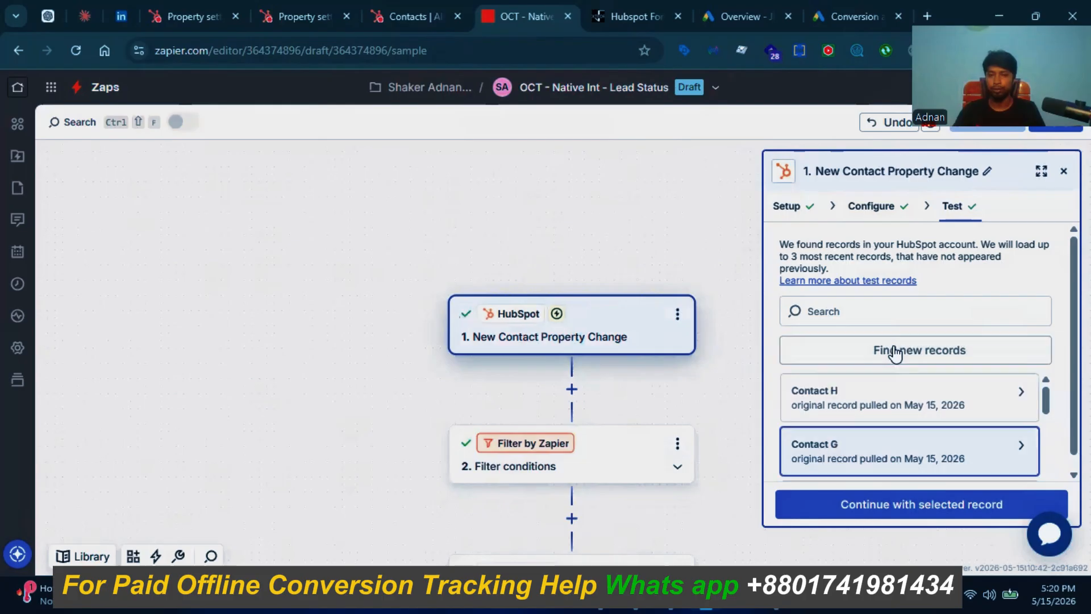
click(825, 399)
scroll(649, 360, down, 5)
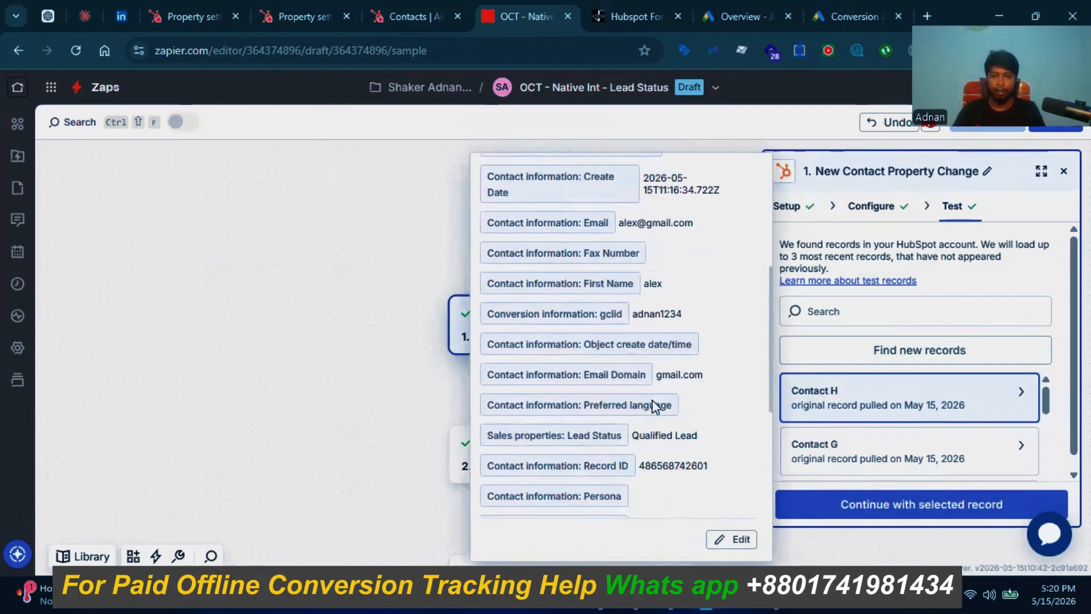
scroll(652, 400, down, 3)
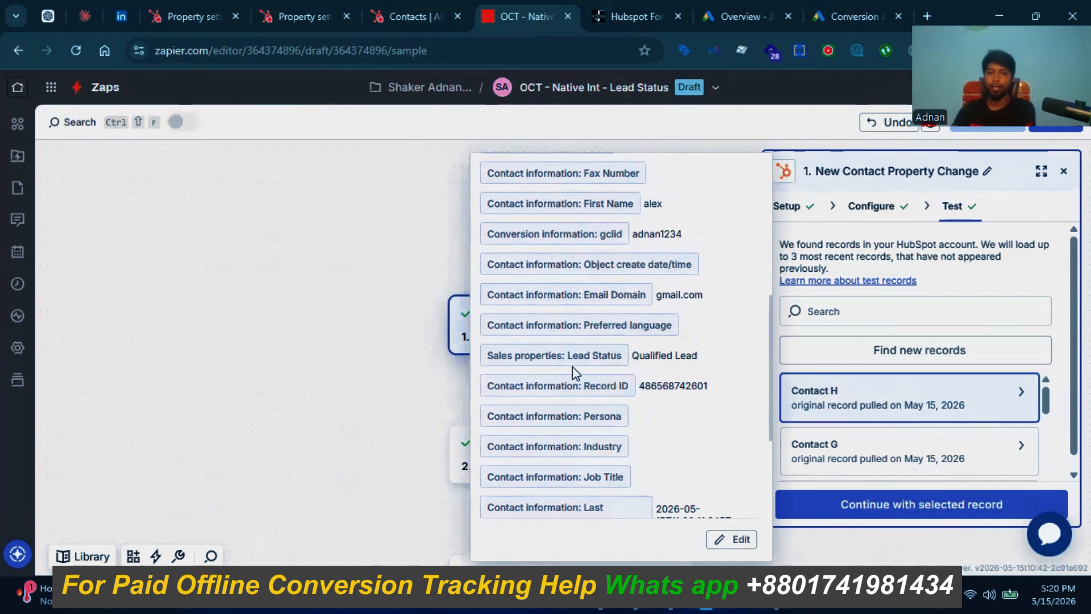
click(336, 325)
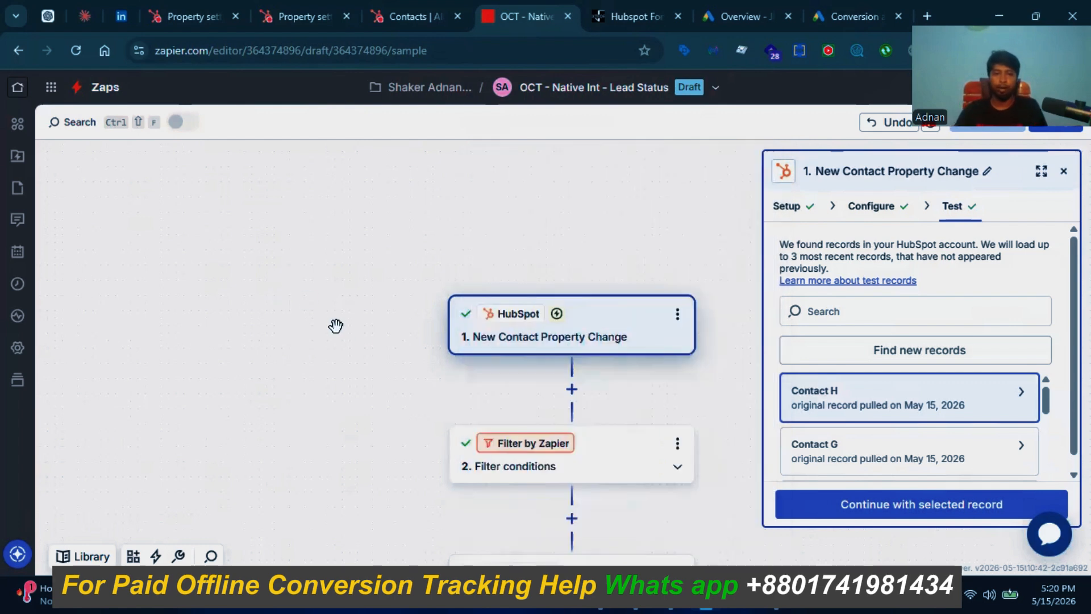
scroll(445, 402, down, 1)
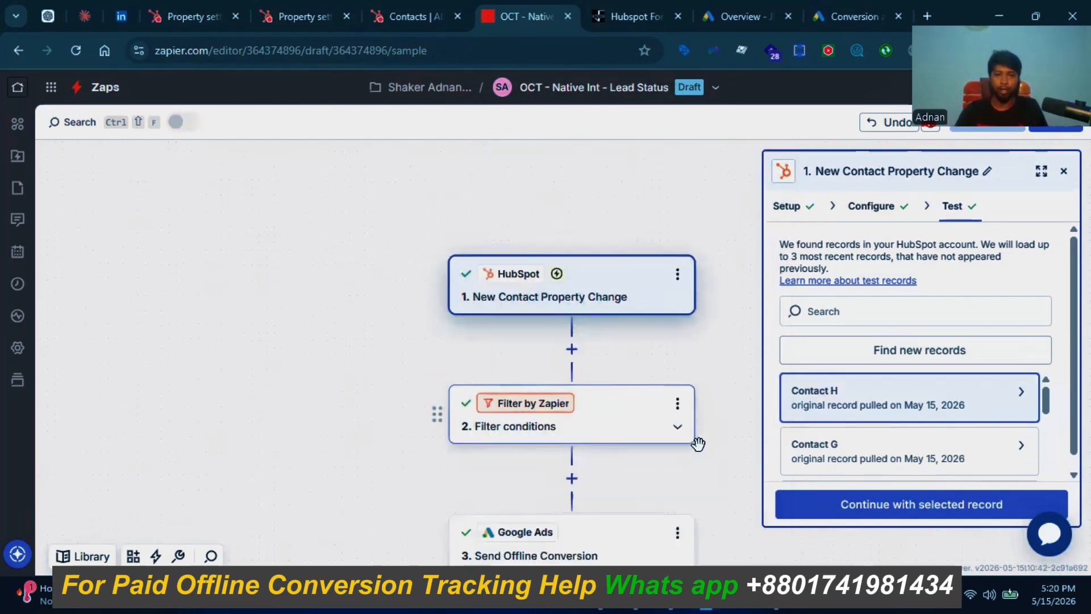
Step: Retest the filter so it passes on Qualified Lead, then open the Send Offline Conversion step
click(606, 425)
scroll(839, 401, down, 5)
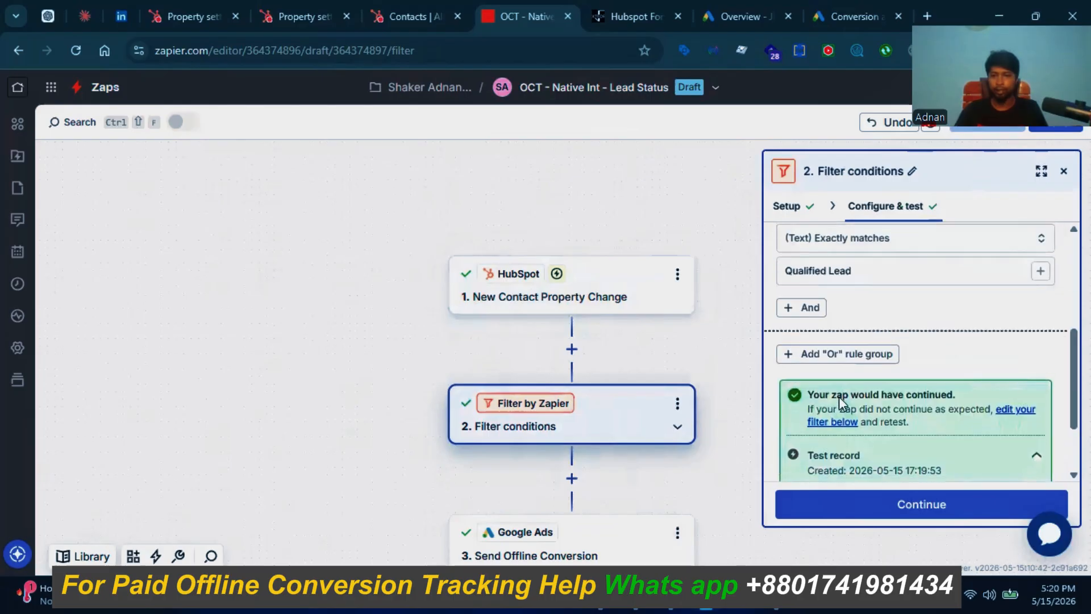
click(814, 469)
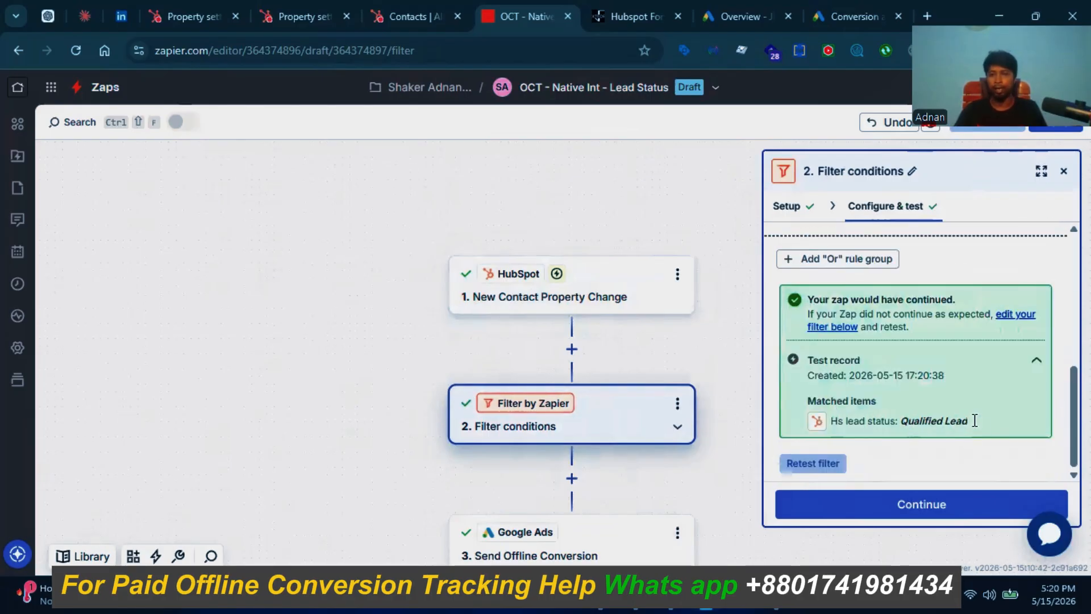
drag(974, 421, 908, 421)
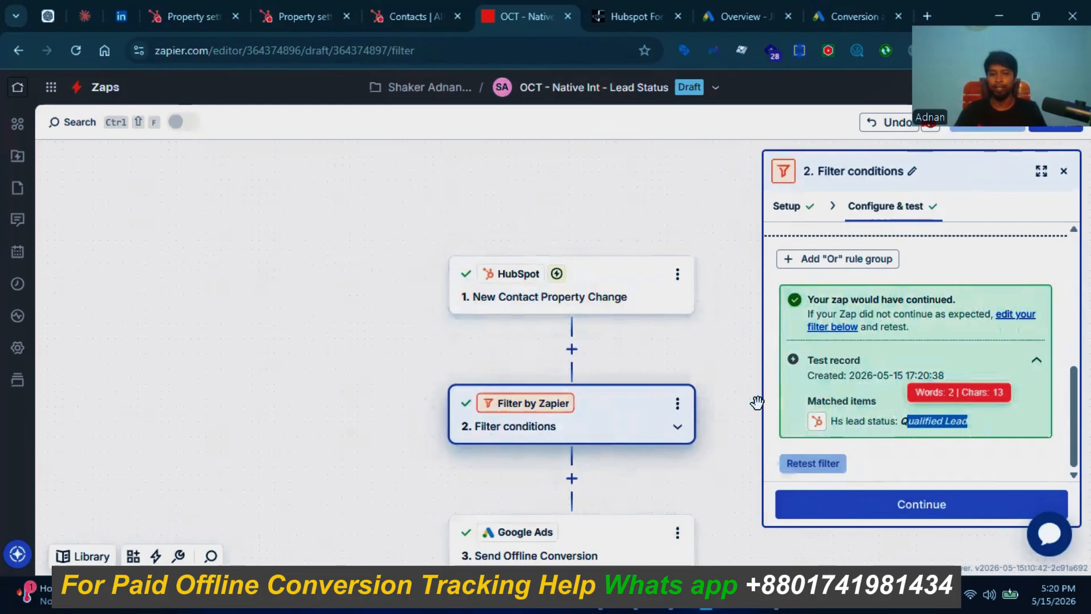
scroll(659, 409, down, 2)
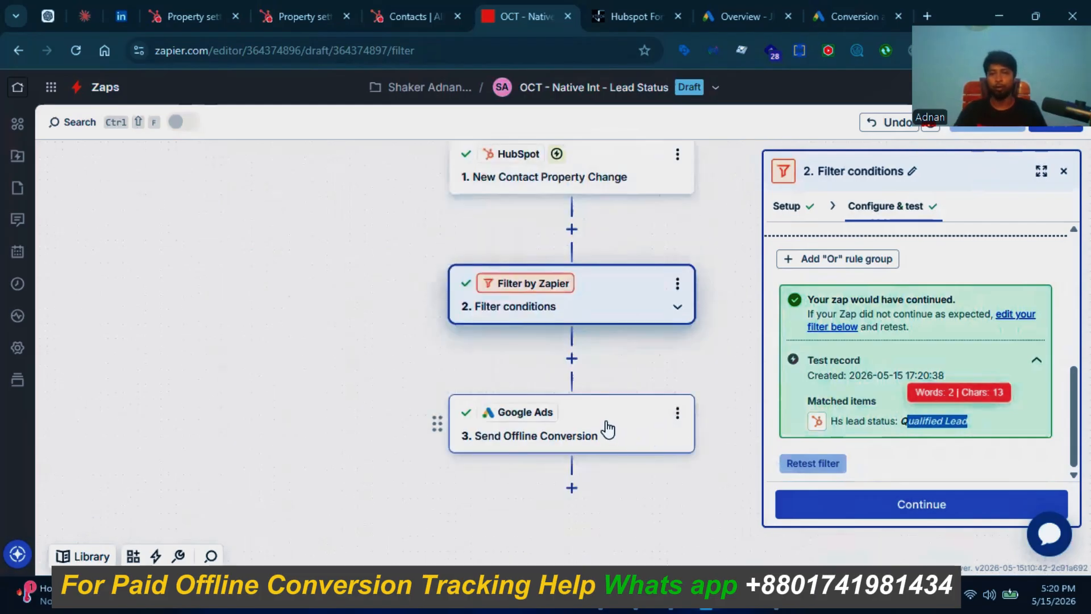
click(606, 424)
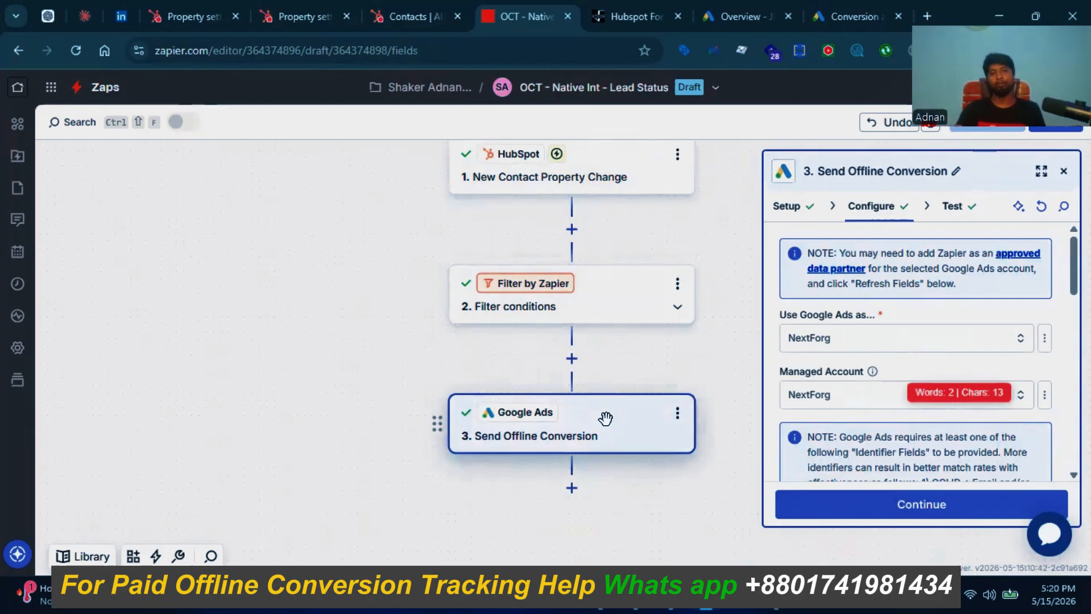
click(611, 13)
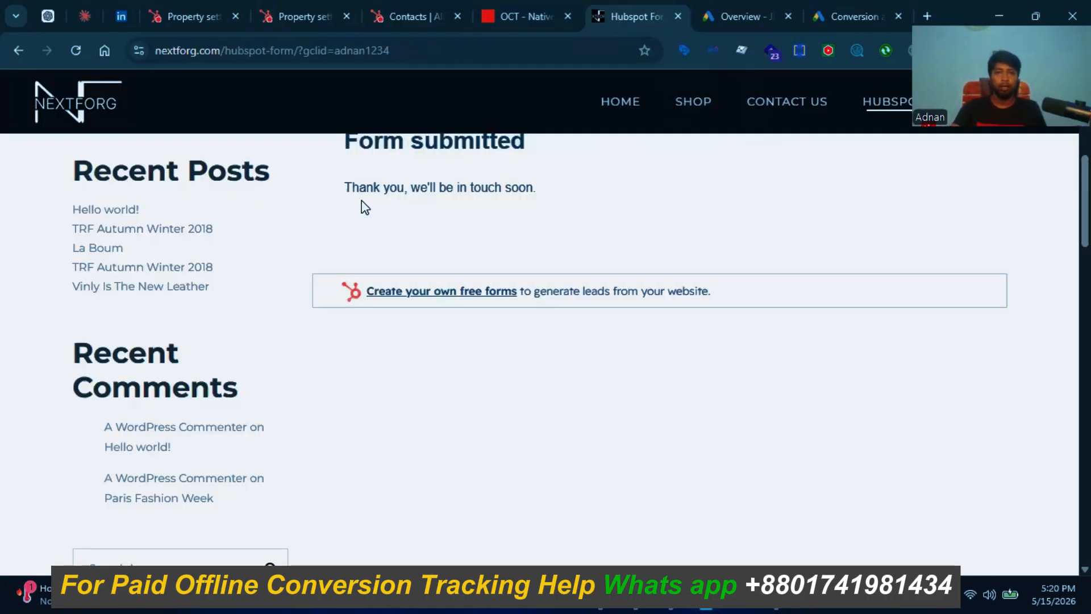
click(396, 50)
double_click(380, 50)
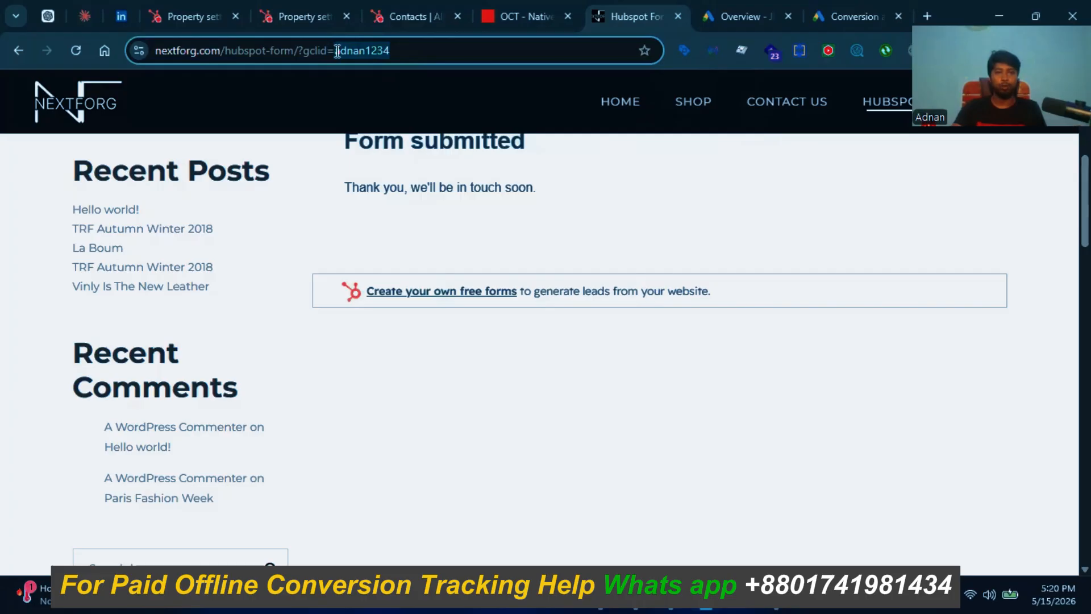
drag(337, 51, 338, 51)
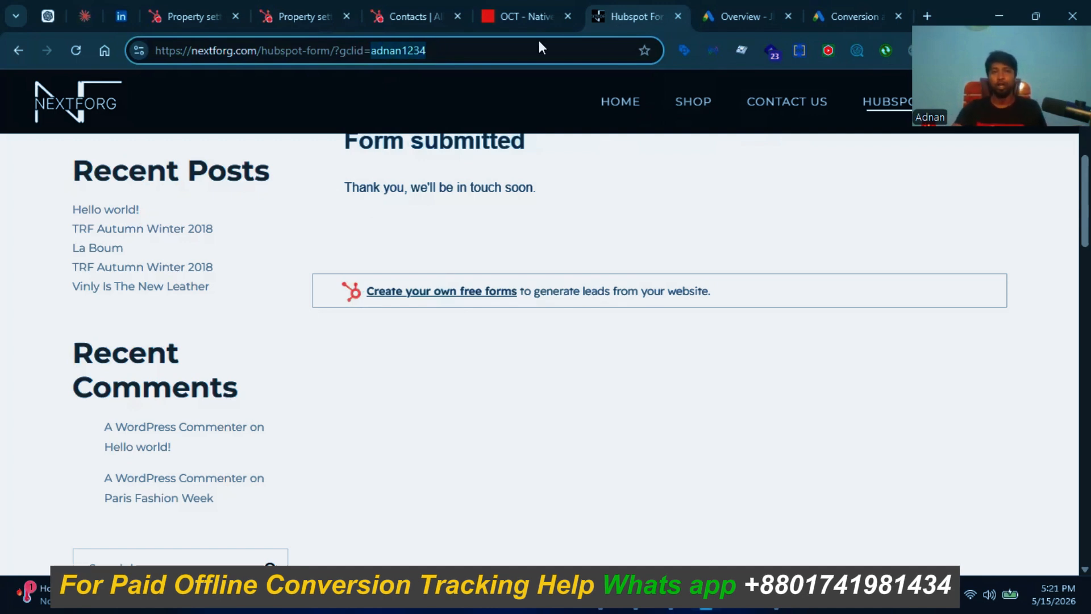
click(529, 18)
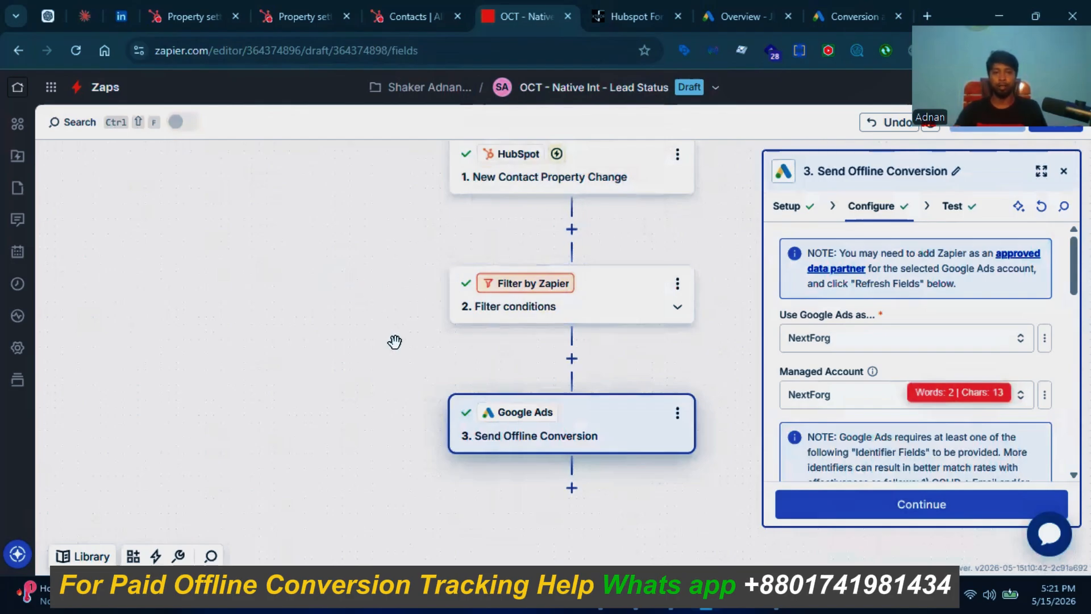
Step: Review the Google Ads Send Offline Conversion fields and continue to the step's test preview
scroll(398, 344, down, 1)
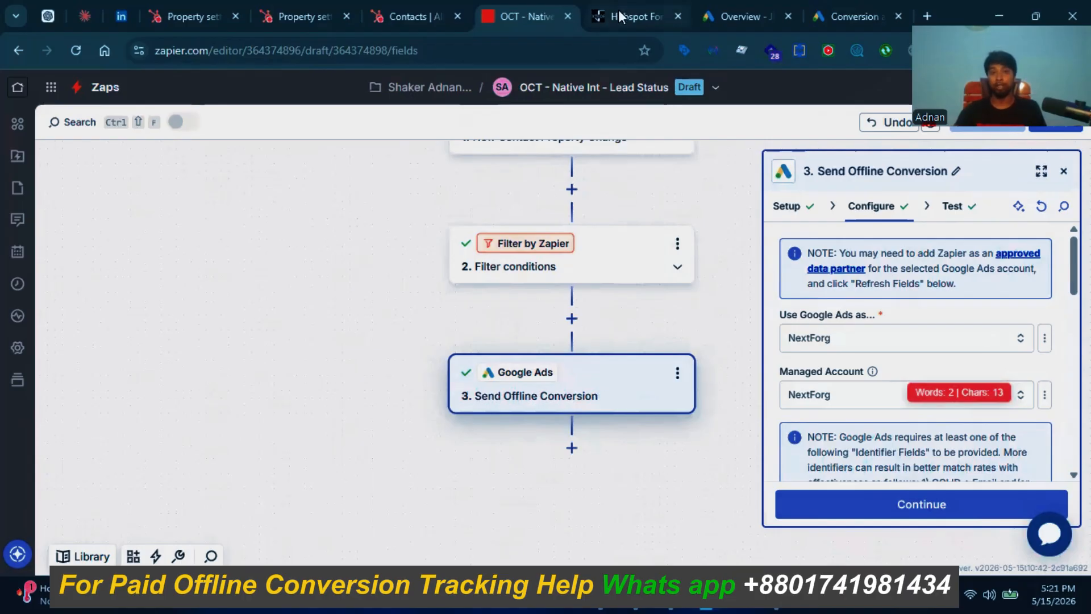
scroll(868, 436, down, 5)
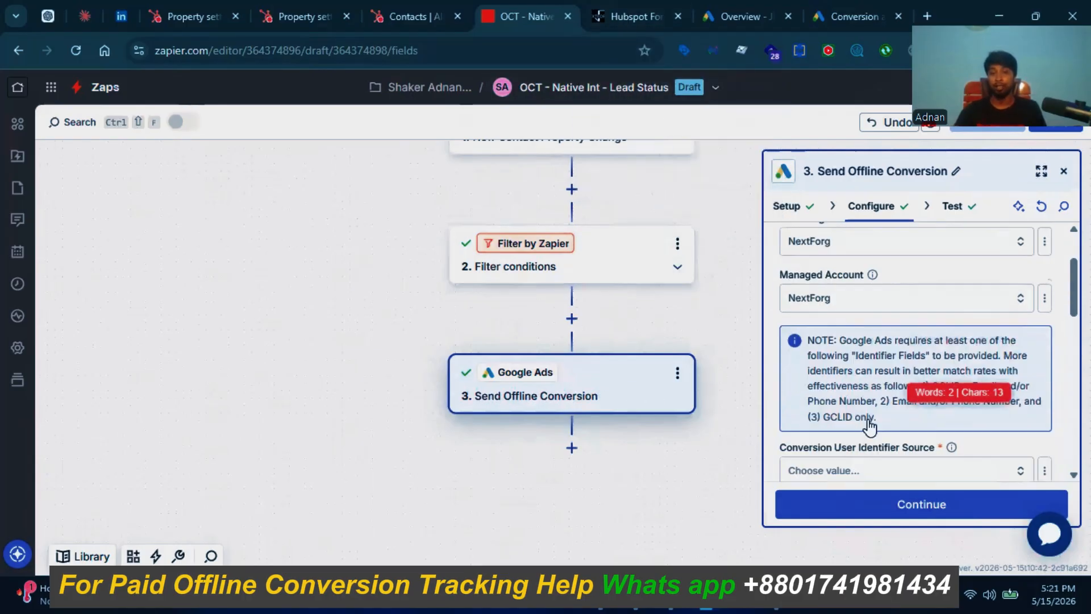
scroll(869, 446, down, 4)
scroll(895, 401, up, 2)
scroll(885, 487, down, 3)
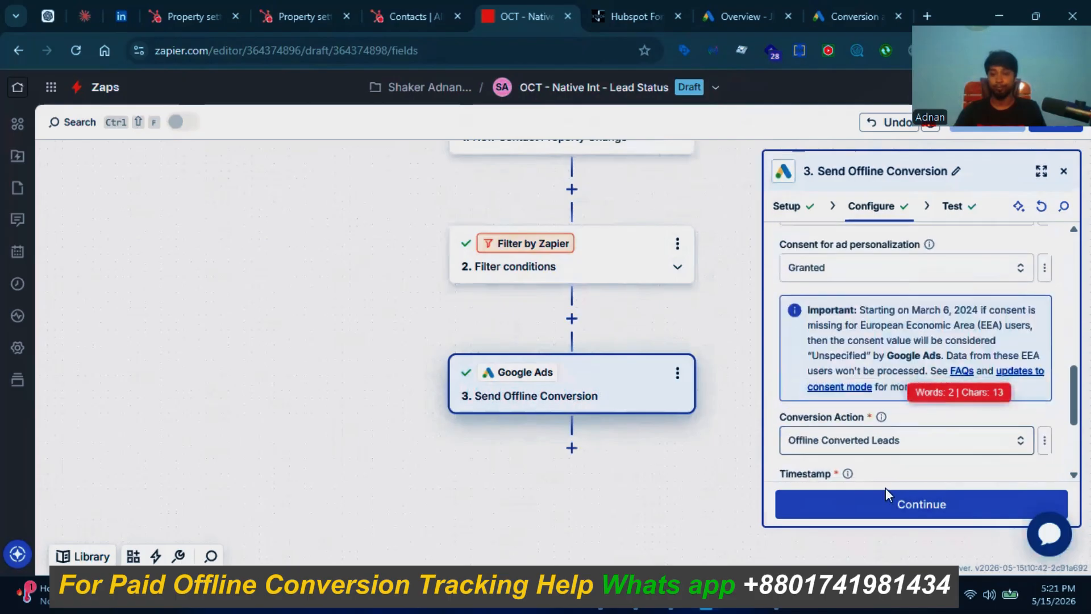
click(885, 492)
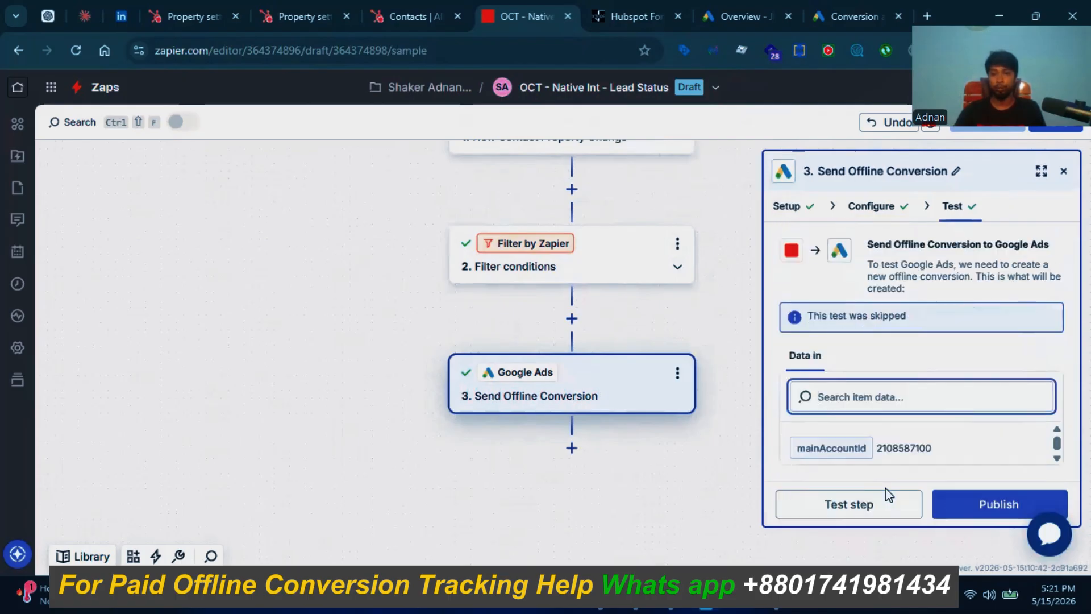
scroll(879, 445, down, 4)
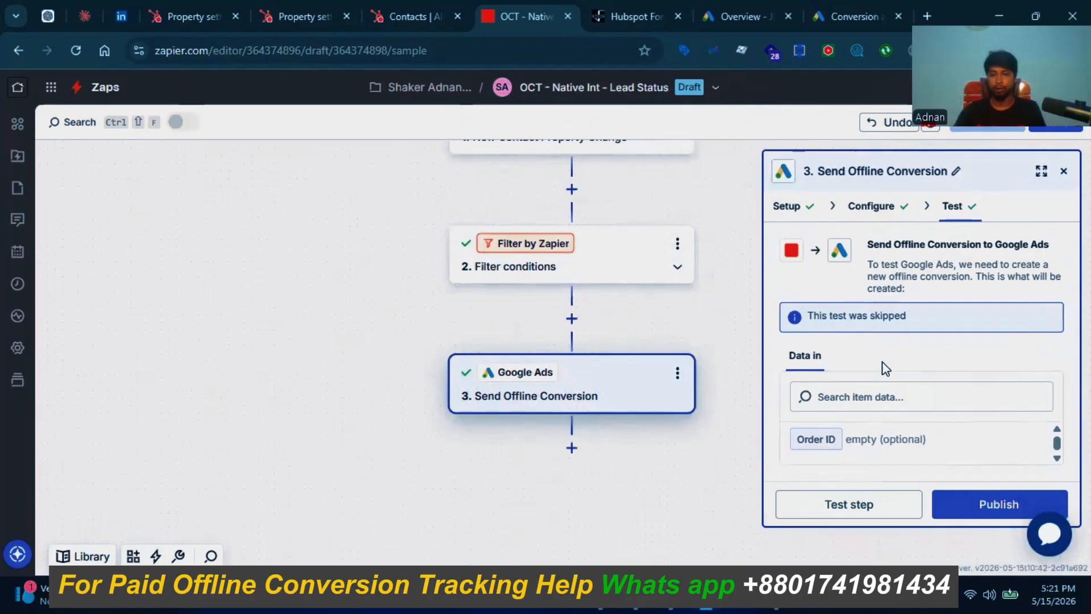
Step: Test the Google Ads step, review the gclid decoding error and troubleshooting help, then skip the test
click(838, 503)
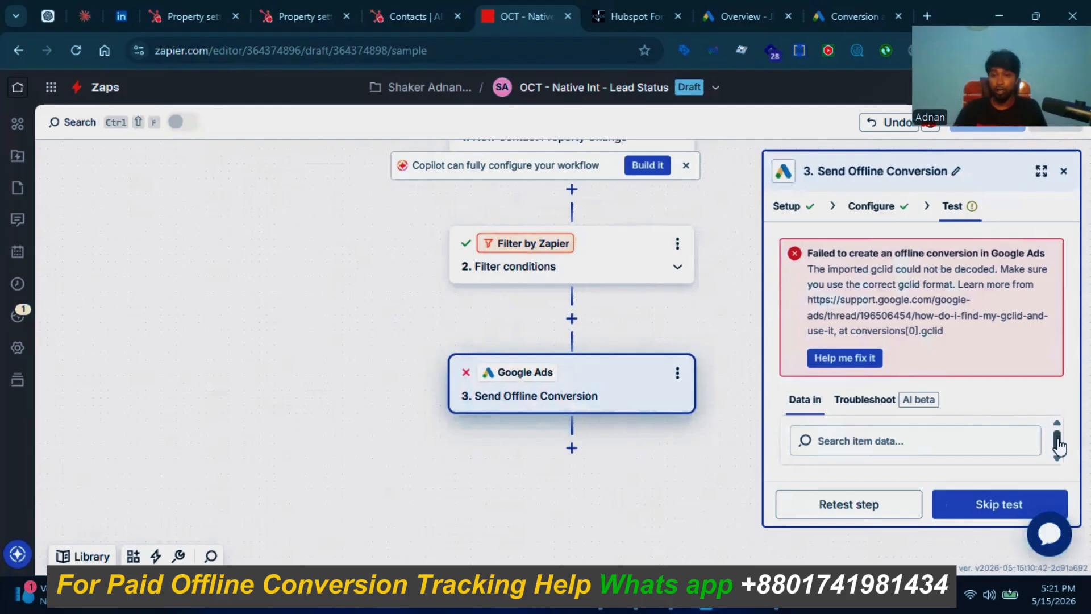
drag(1058, 442, 1052, 466)
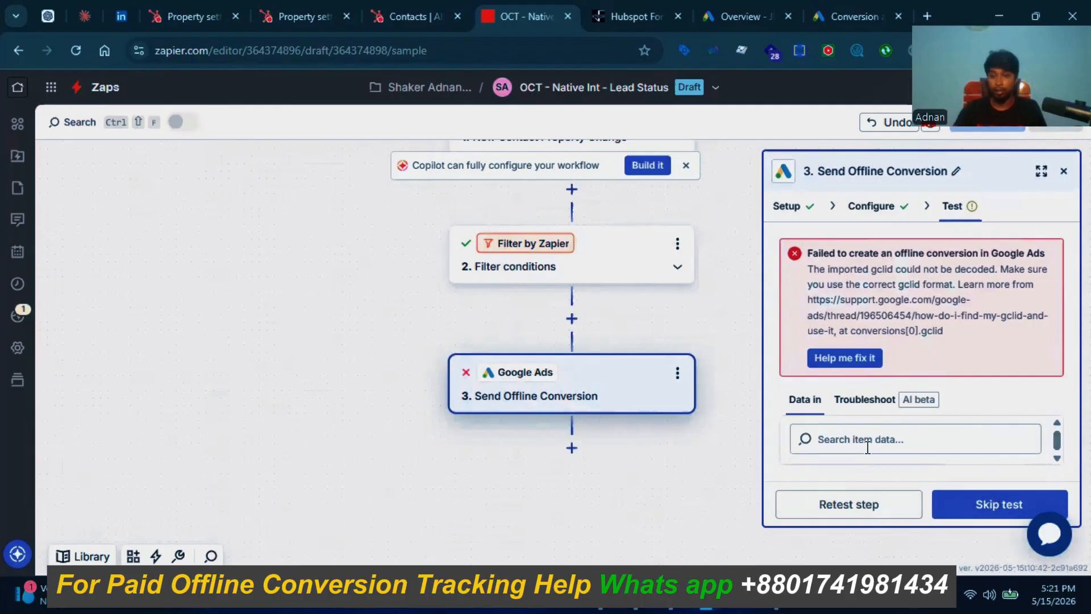
click(864, 399)
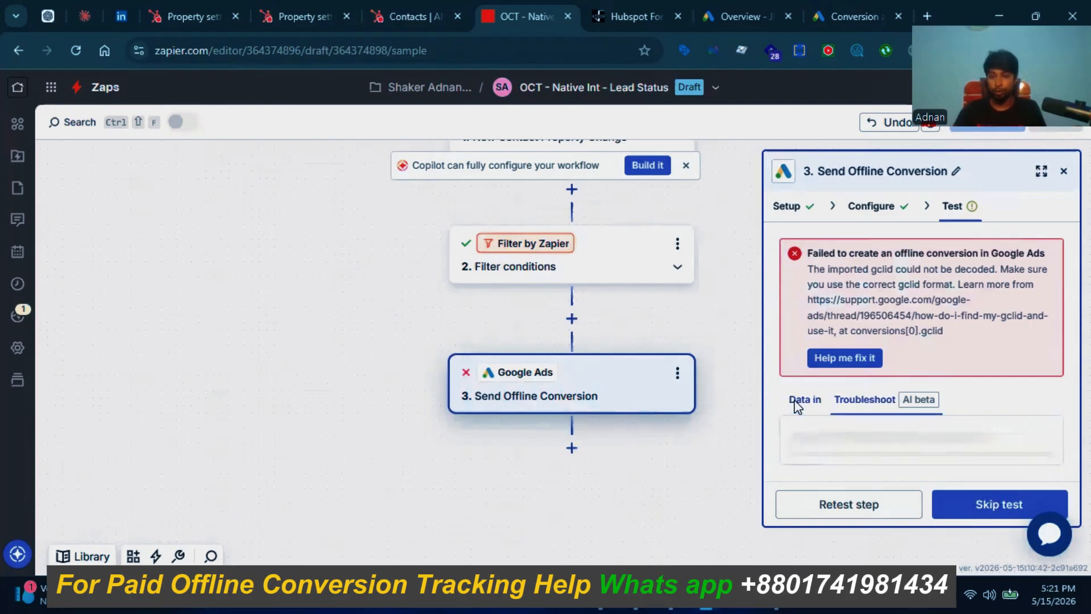
click(798, 400)
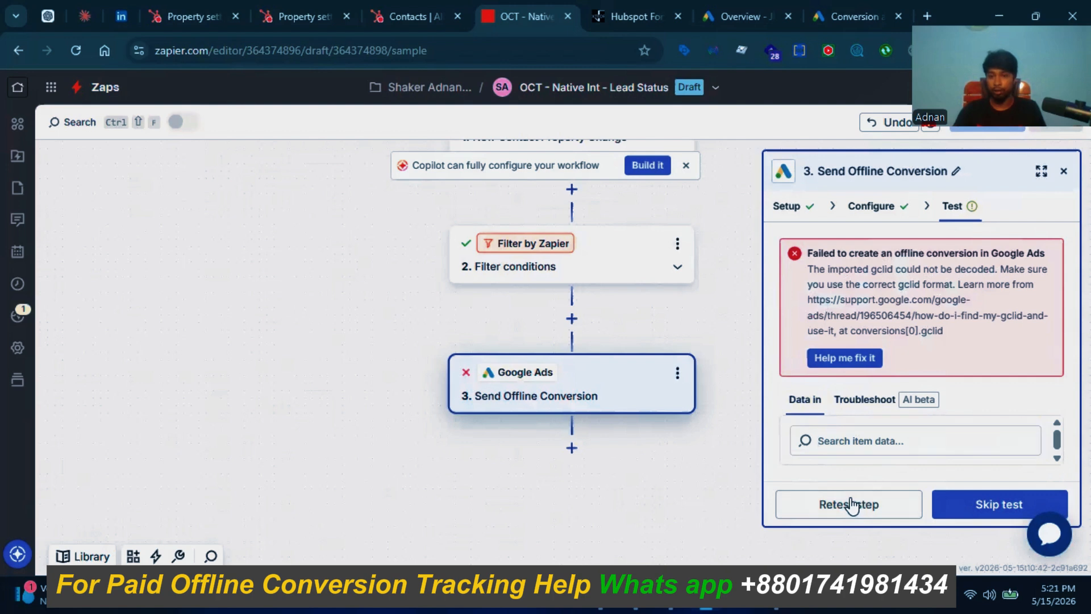
click(1002, 515)
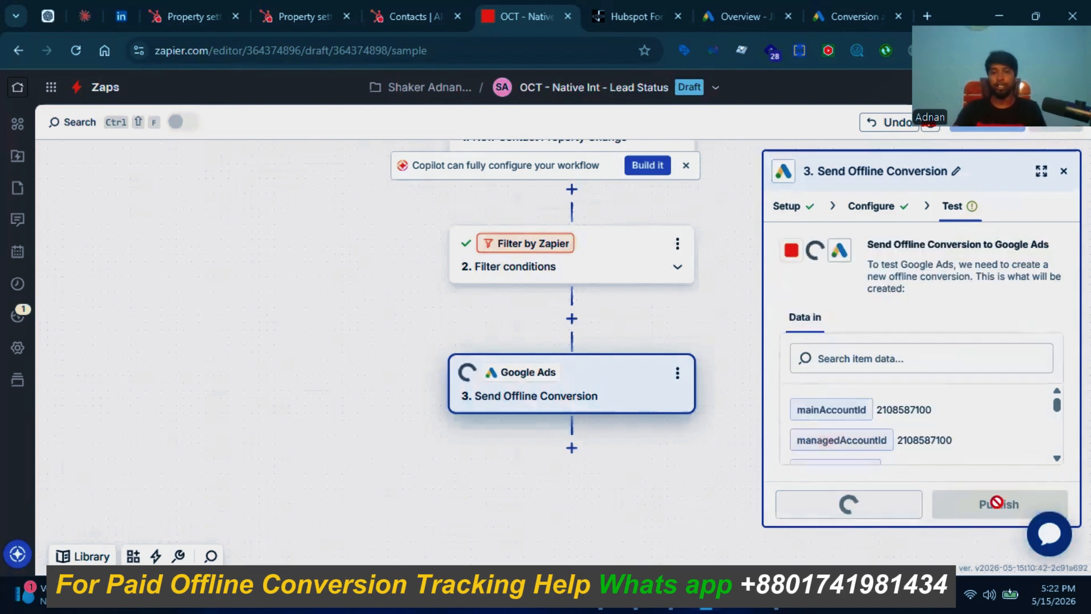